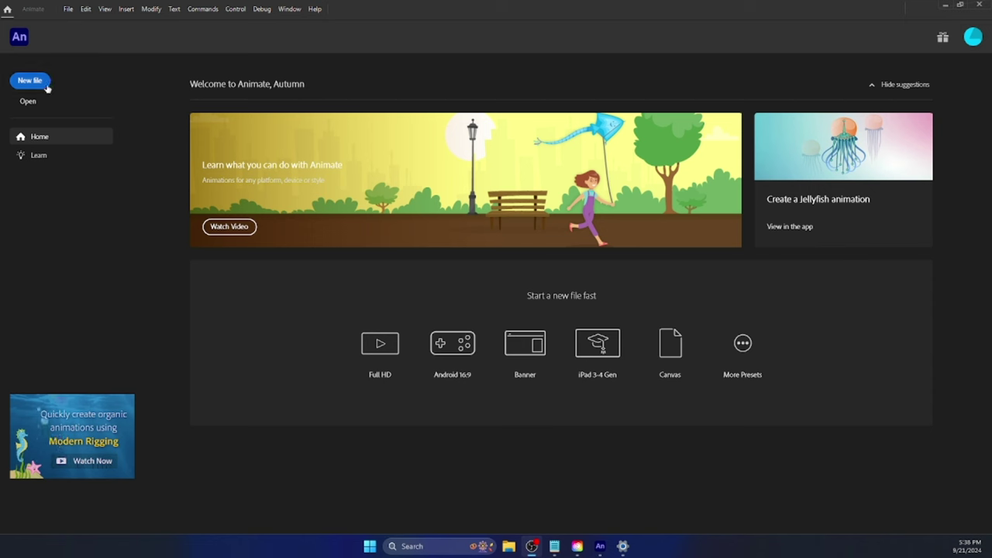
# Start a new document and choose the HD 1280 × 720 preset for character animation after trying the other presets
pyautogui.click(73, 14)
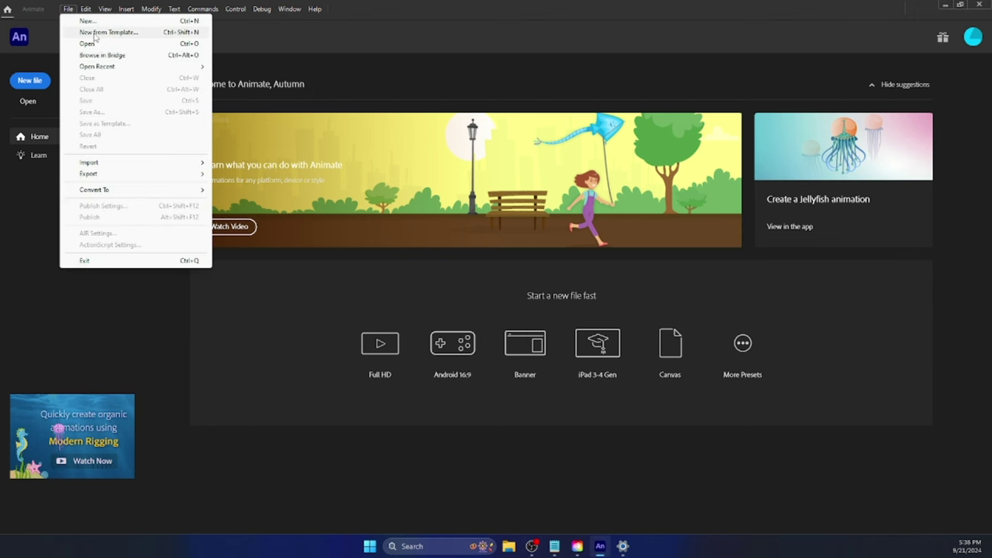
pyautogui.click(105, 22)
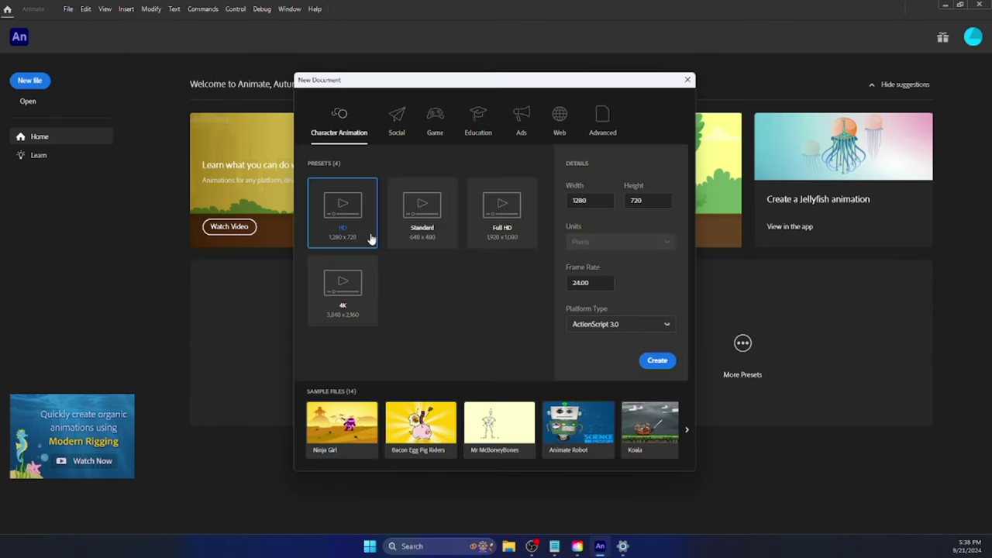
pyautogui.click(515, 219)
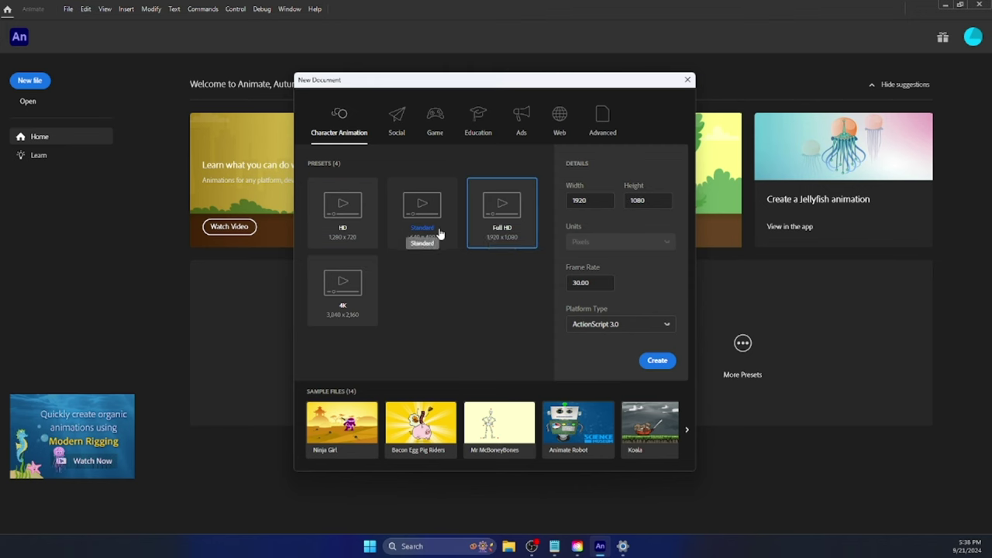
pyautogui.click(436, 229)
pyautogui.click(341, 279)
pyautogui.click(341, 225)
pyautogui.click(423, 231)
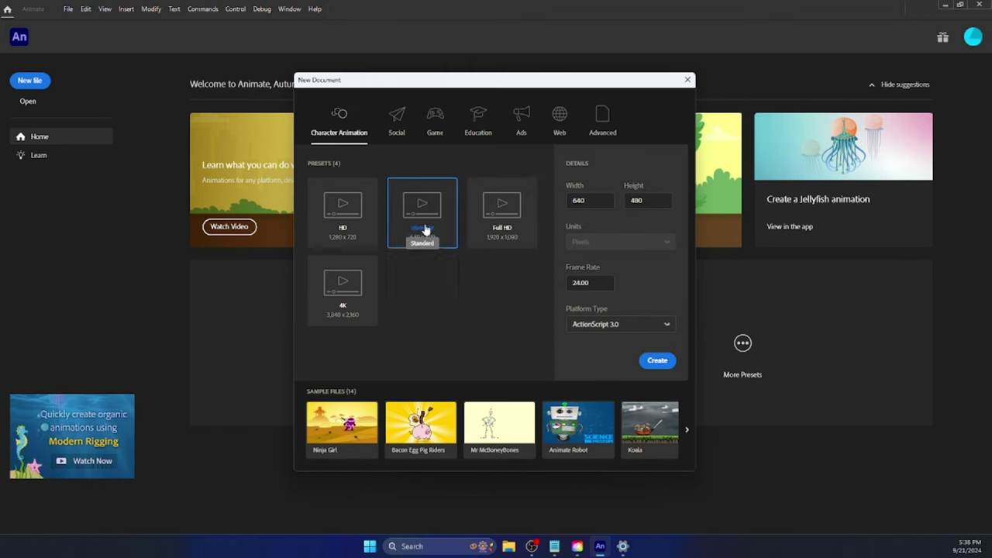
pyautogui.click(498, 228)
pyautogui.click(351, 310)
pyautogui.click(344, 223)
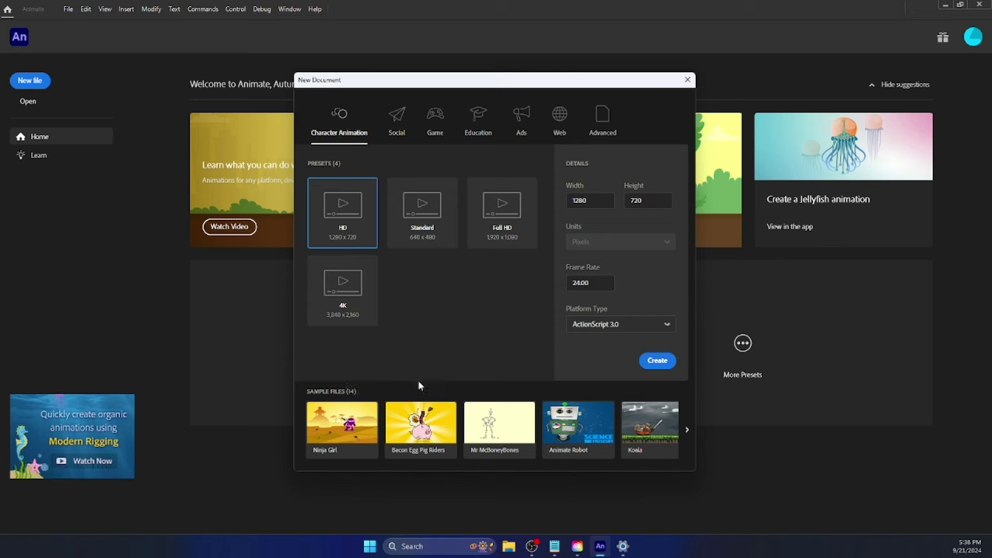
# Create the document at 1280 × 720 pixels with a 24 fps frame rate and the ActionScript 3.0 platform
pyautogui.click(606, 286)
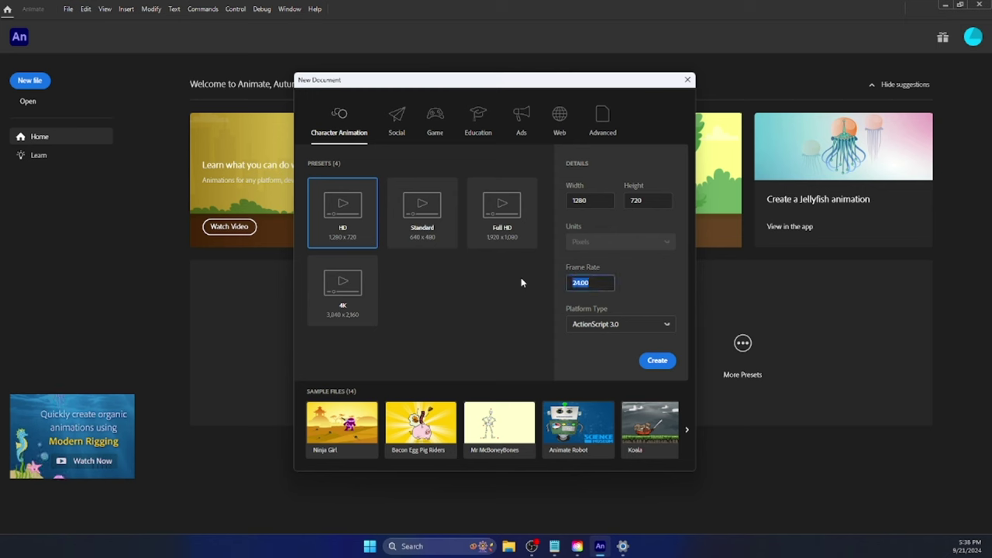
pyautogui.click(589, 201)
pyautogui.click(638, 198)
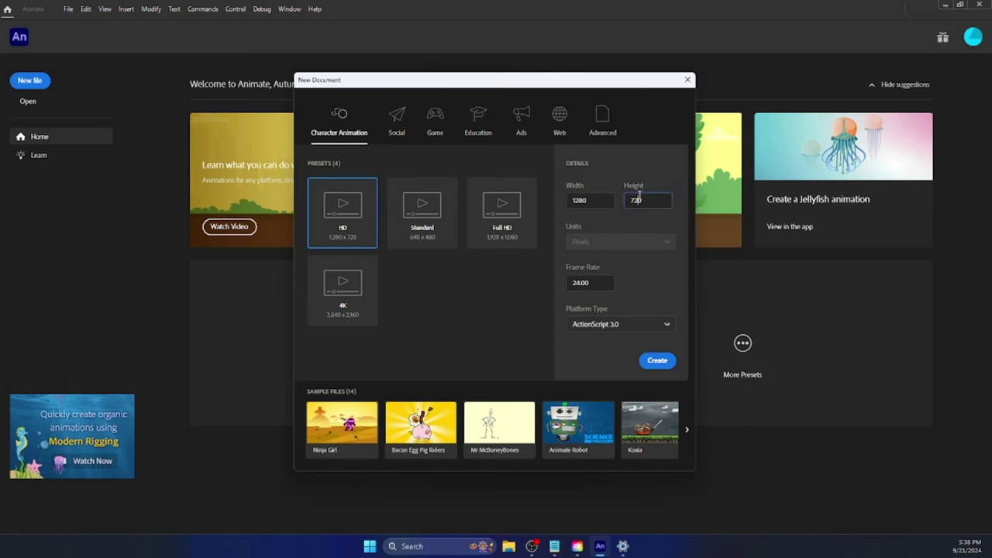
pyautogui.click(635, 255)
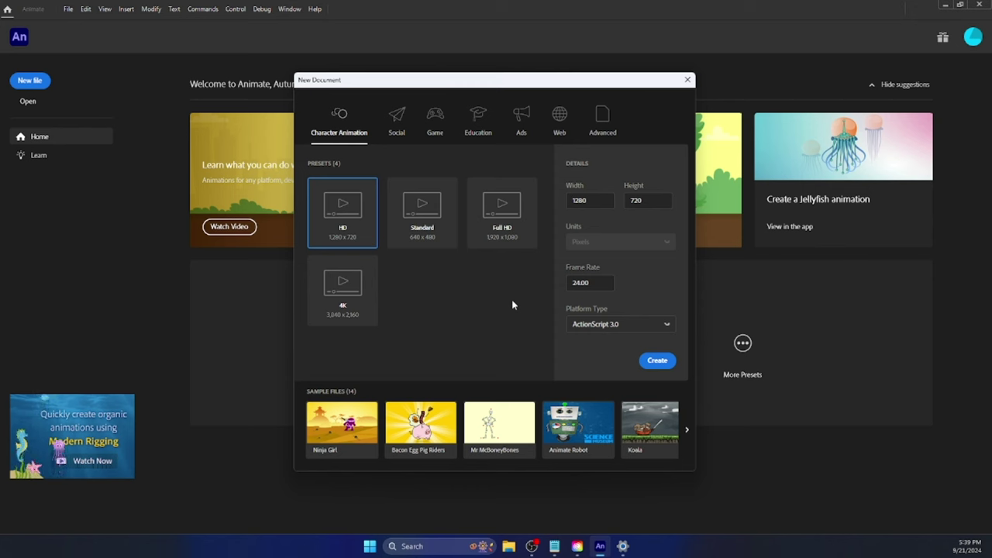
pyautogui.doubleClick(599, 288)
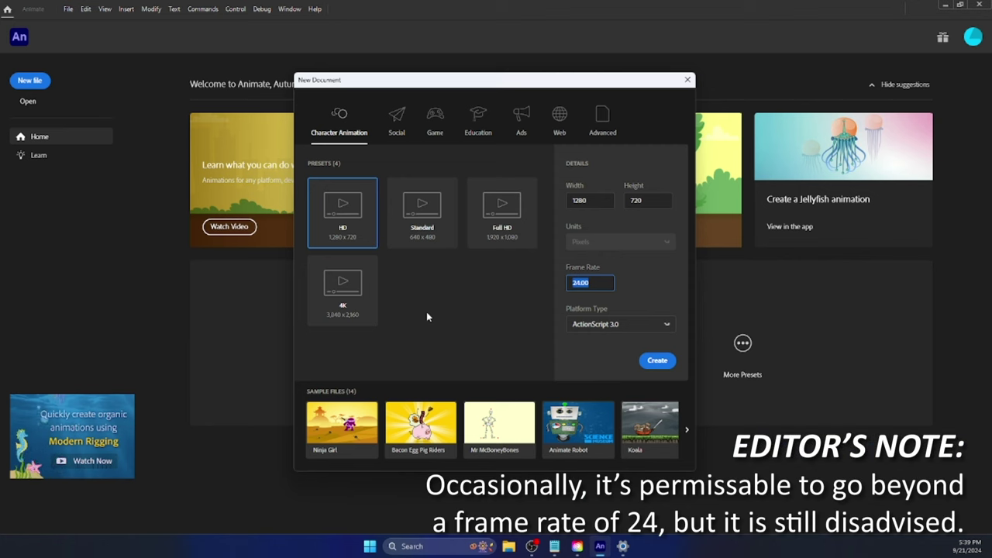
pyautogui.click(653, 367)
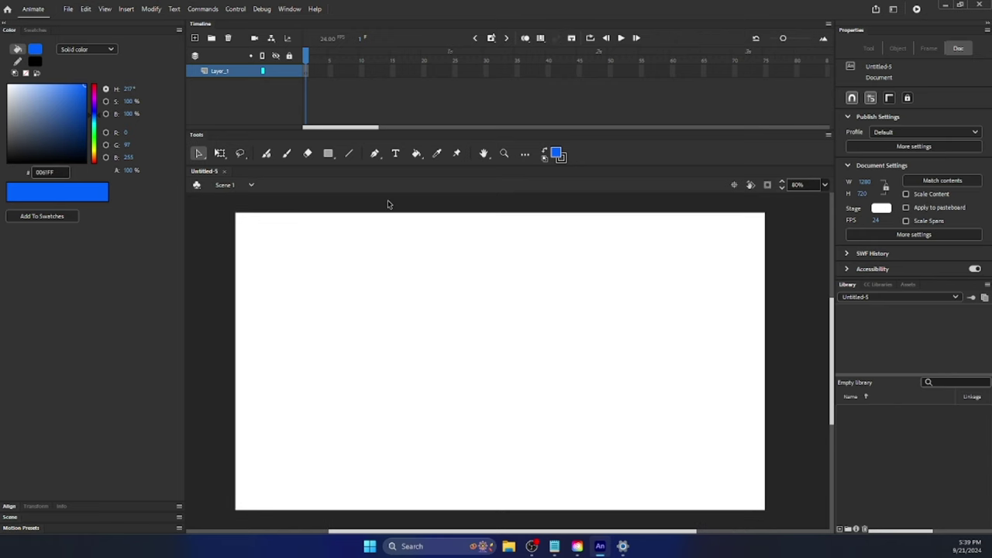
# Switch the workspace layout to Essentials
pyautogui.click(287, 9)
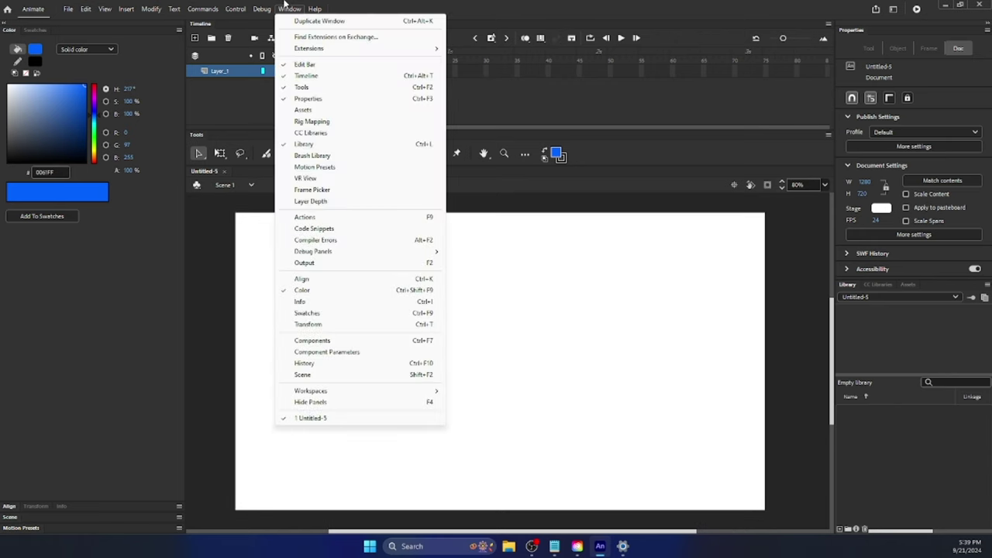
pyautogui.click(286, 7)
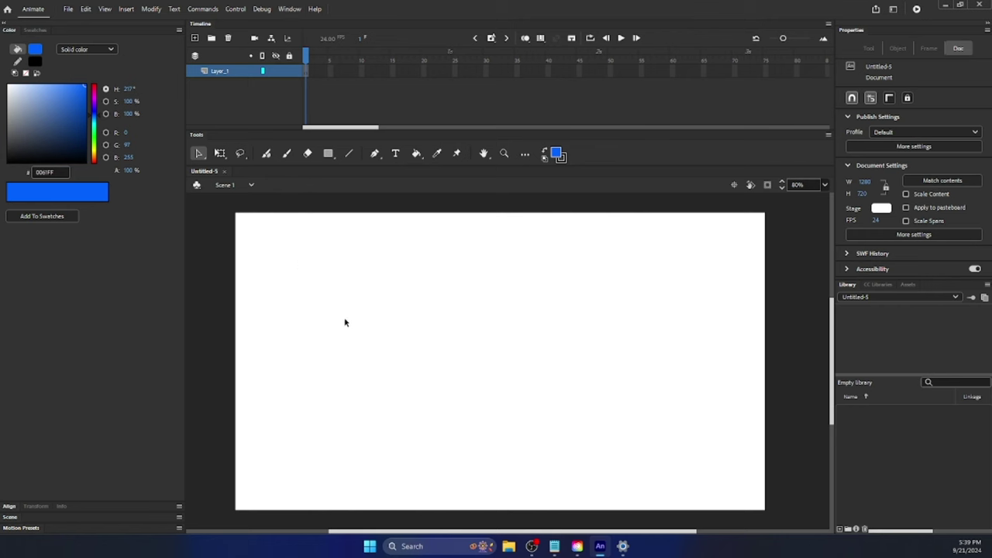
pyautogui.click(288, 9)
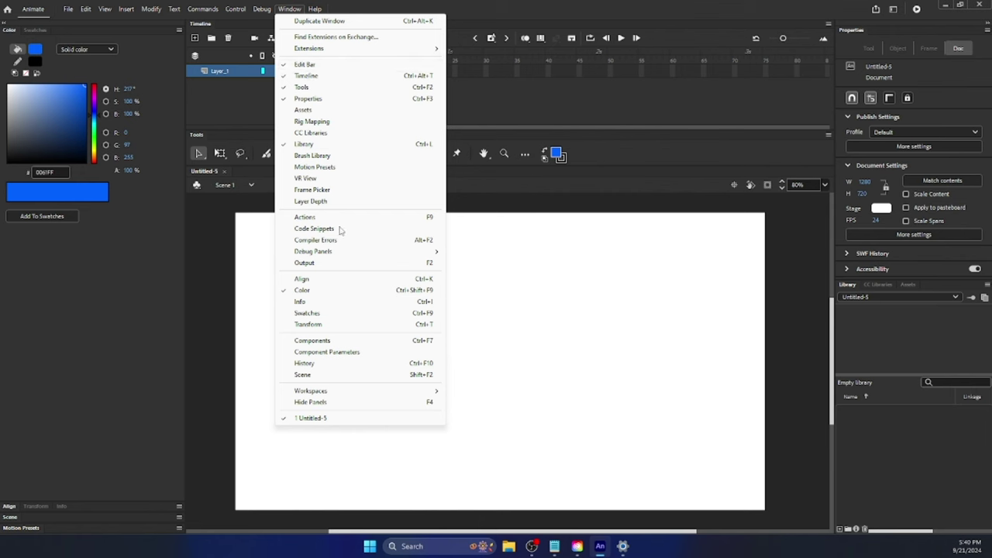
pyautogui.moveTo(367, 393)
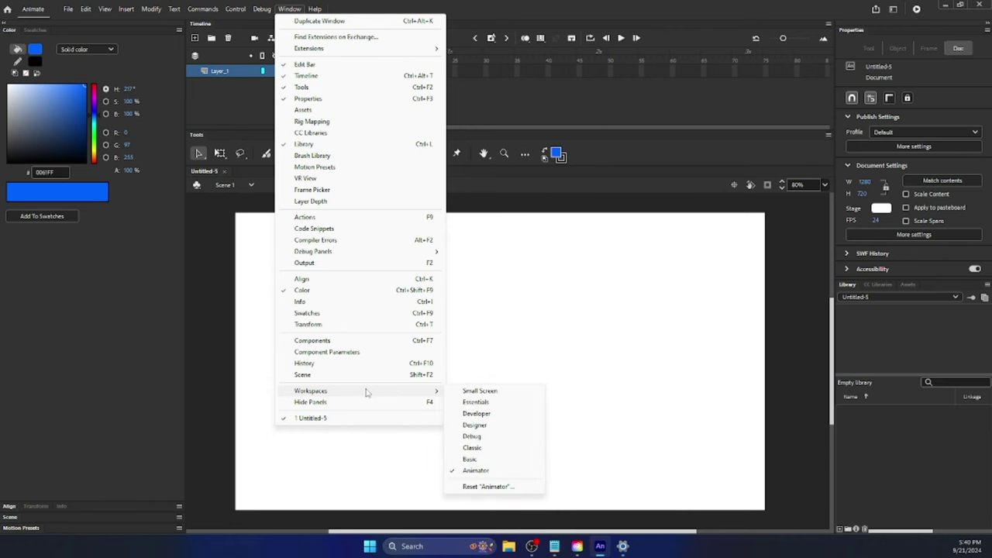
pyautogui.click(501, 403)
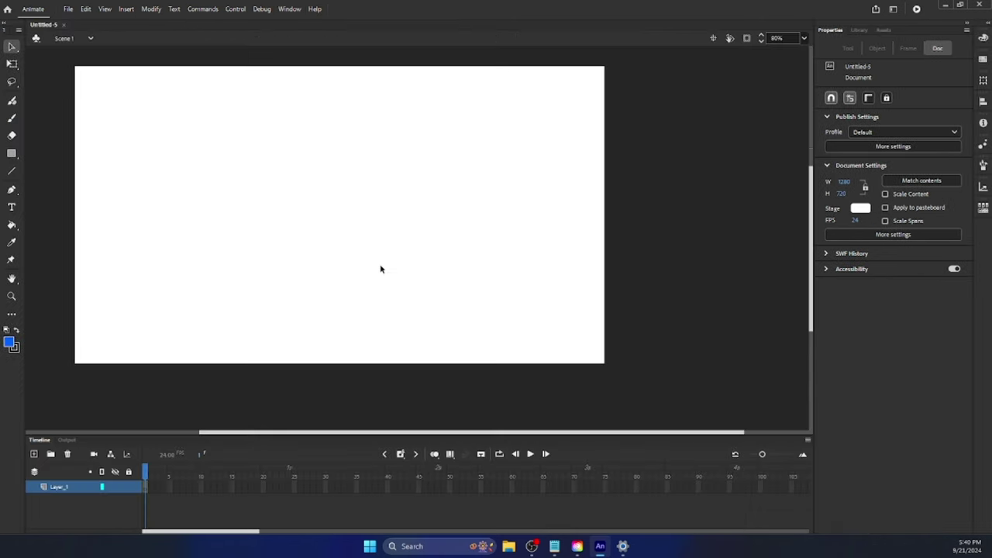
# Change the workspace layout to Basic
pyautogui.click(288, 8)
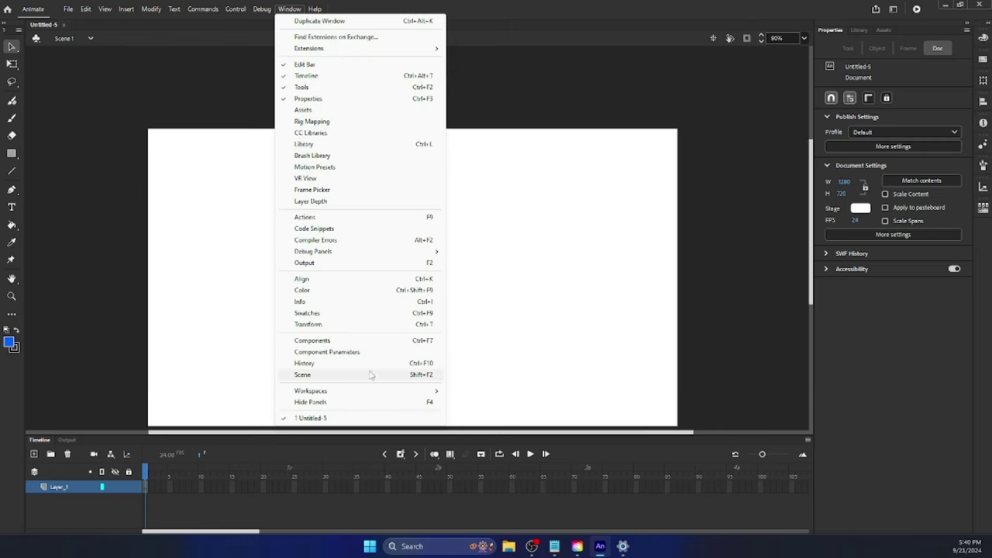
pyautogui.moveTo(388, 392)
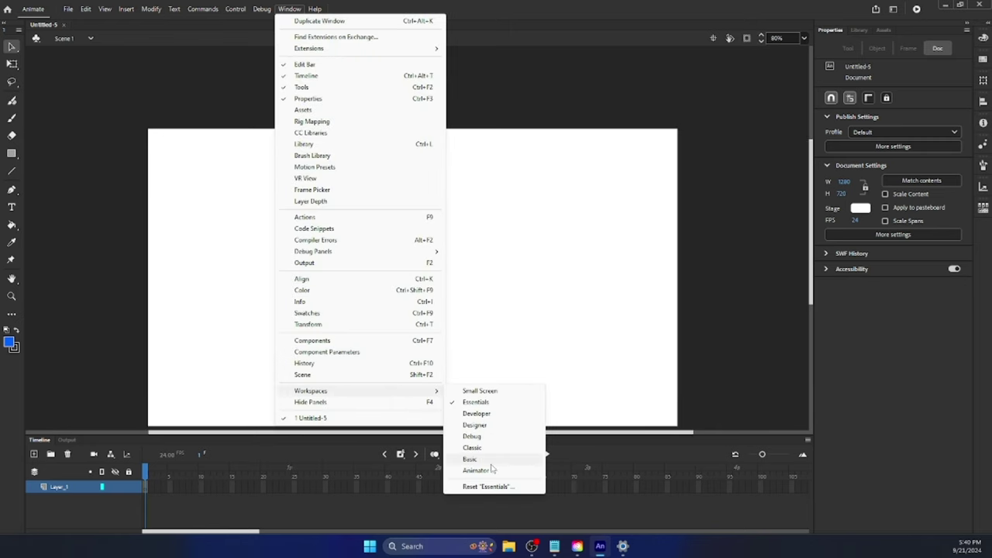
pyautogui.click(470, 459)
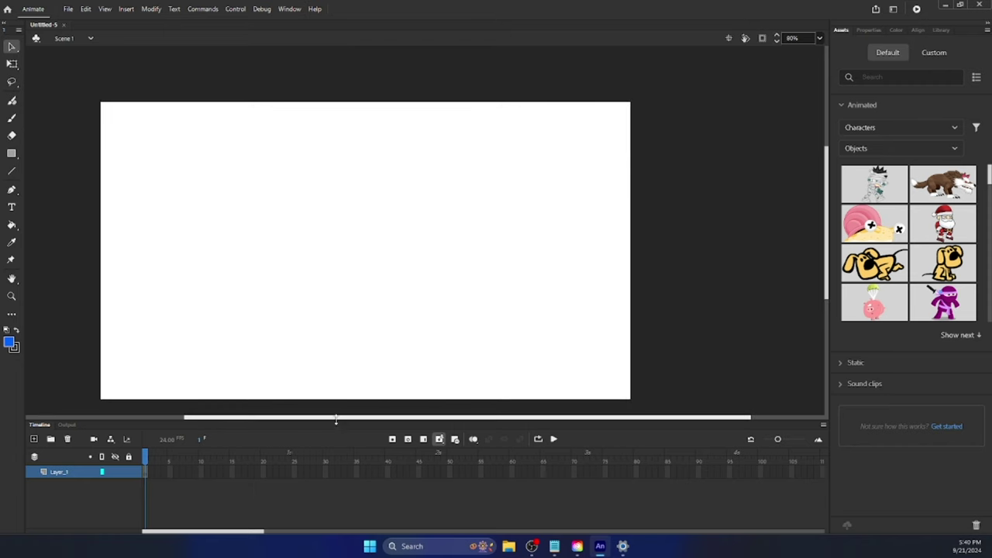
# Shrink the Timeline panel slightly, dock Output with the Assets panel group, and dock Properties beside the Timeline
pyautogui.moveTo(336, 419)
pyautogui.mouseDown()
pyautogui.moveTo(339, 349)
pyautogui.moveTo(324, 350)
pyautogui.moveTo(333, 428)
pyautogui.mouseUp()
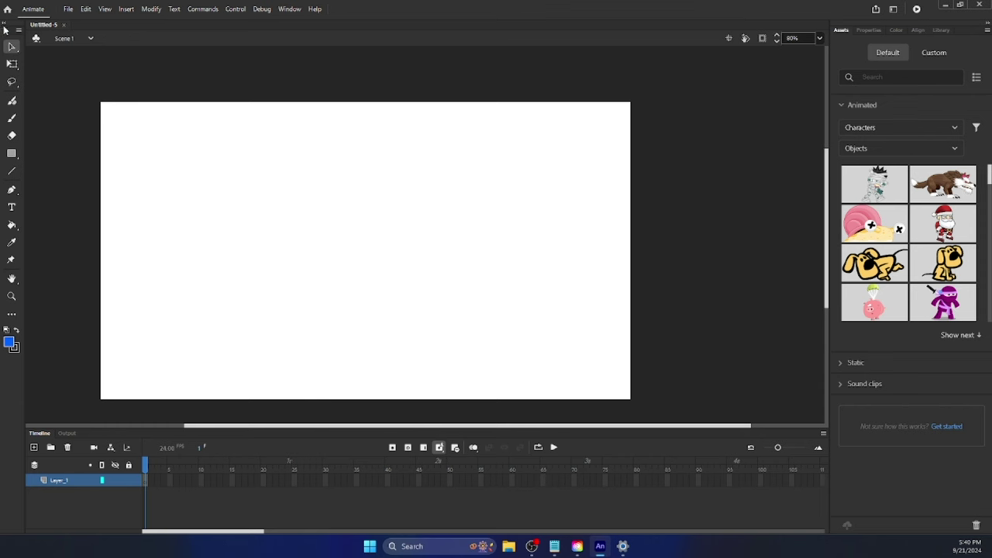
pyautogui.click(66, 434)
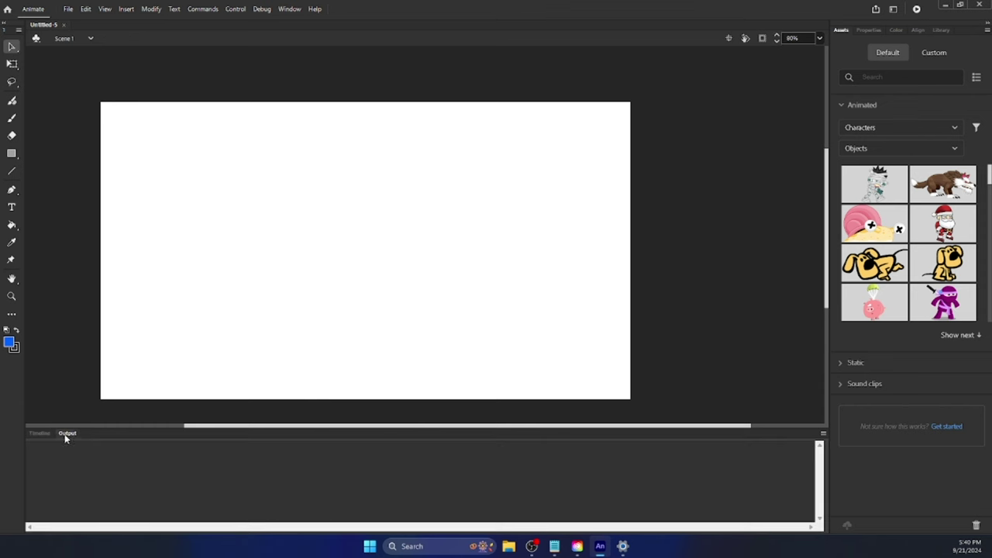
pyautogui.moveTo(65, 438); pyautogui.dragTo(954, 35)
pyautogui.moveTo(868, 30); pyautogui.dragTo(266, 432)
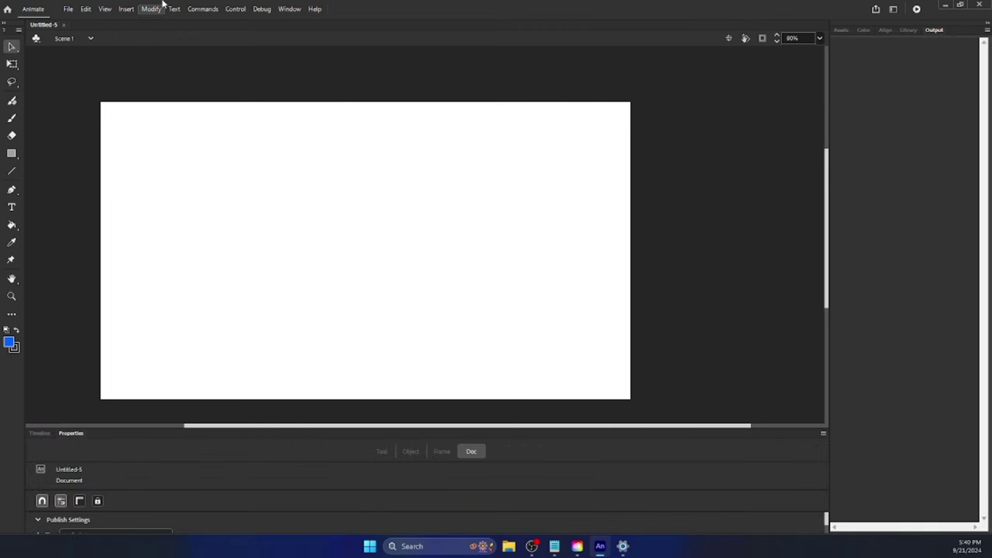
# Try the Classic workspace and return to the Animator workspace
pyautogui.click(289, 8)
pyautogui.moveTo(428, 393)
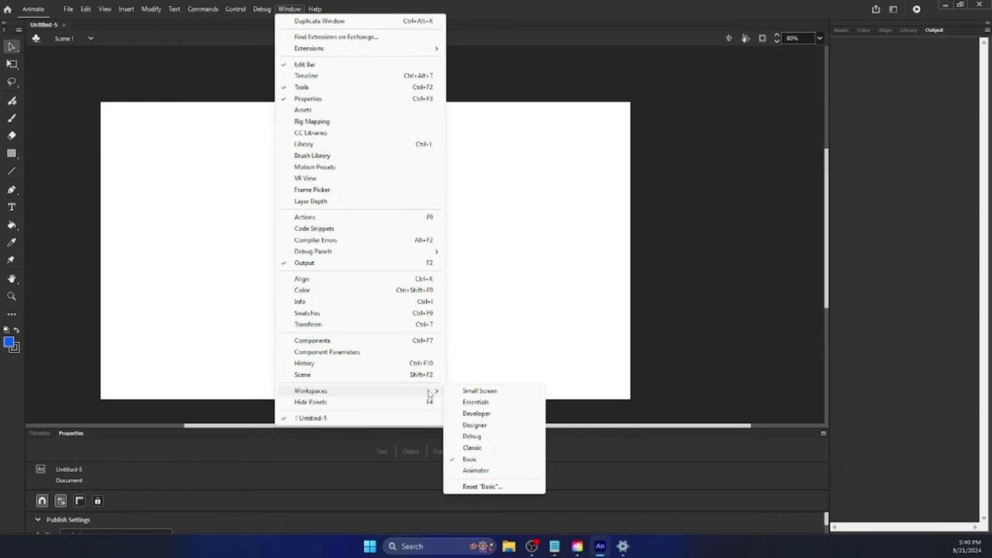
pyautogui.click(486, 449)
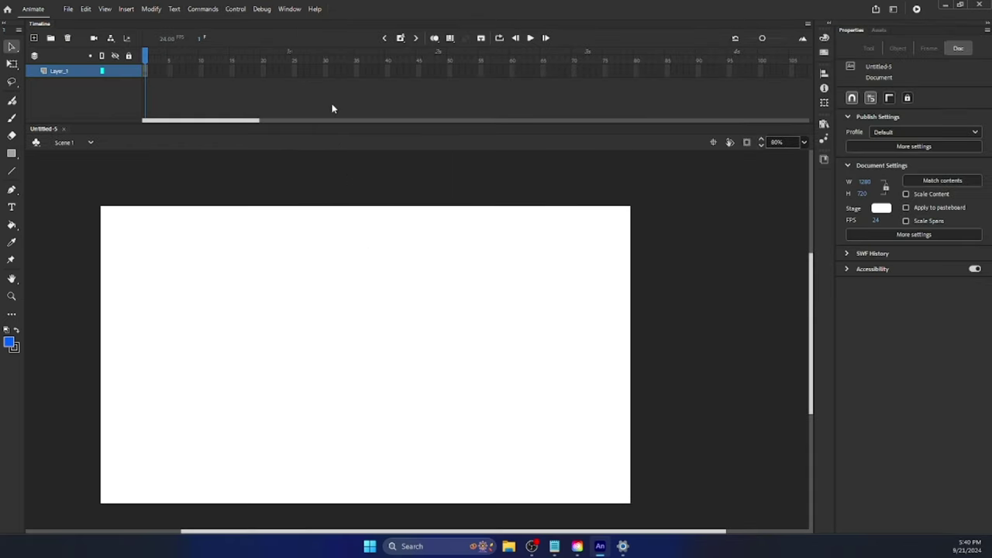
pyautogui.click(289, 8)
pyautogui.moveTo(403, 390)
pyautogui.click(506, 470)
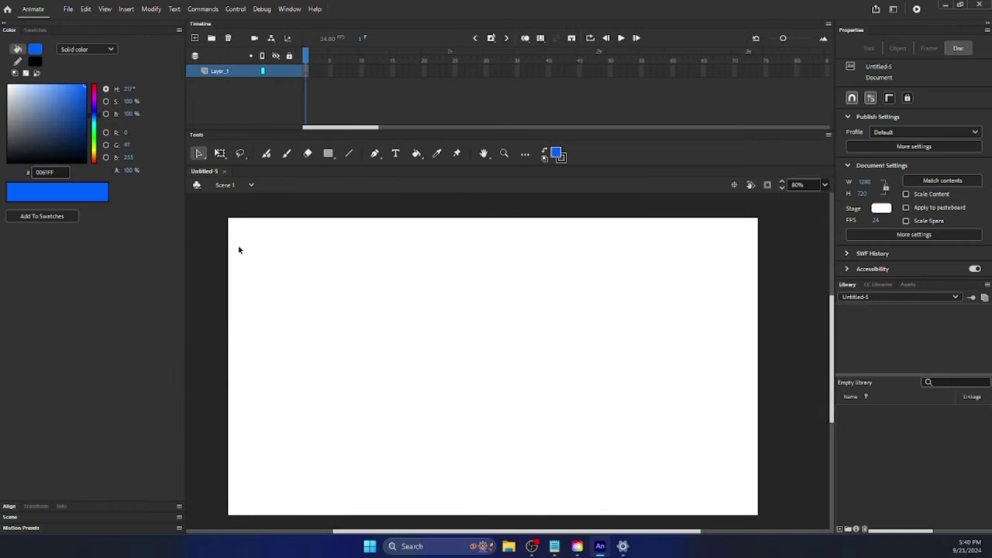
# Test the Fluid Brush with curved blue freehand strokes on the stage at 100% zoom, undoing each of them
pyautogui.click(267, 153)
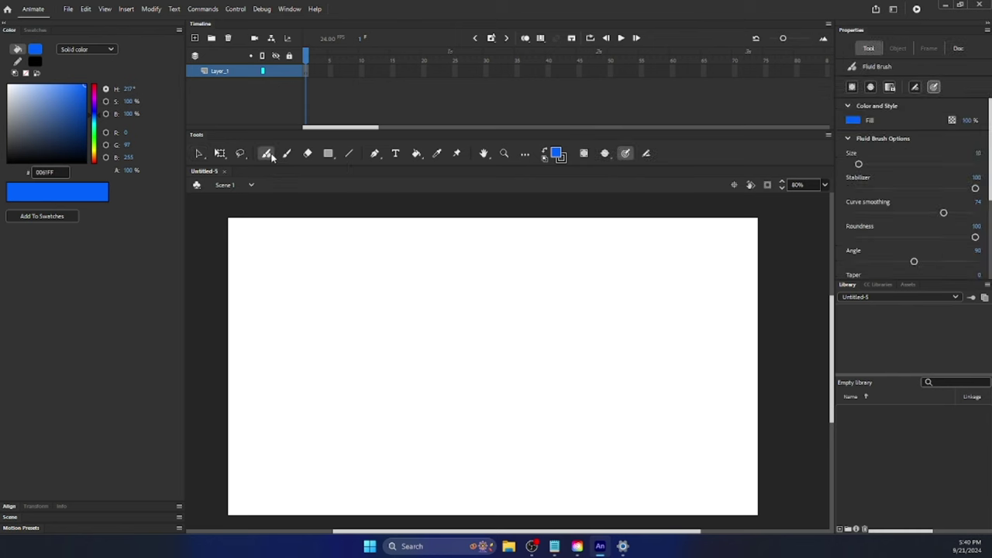
pyautogui.hotkey('ctrl', '1')
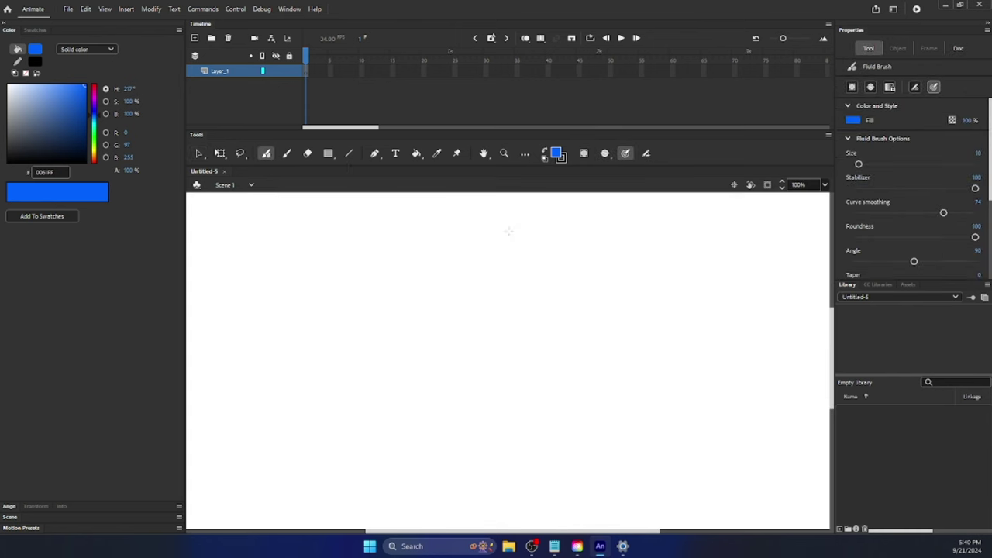
pyautogui.moveTo(514, 226)
pyautogui.mouseDown()
pyautogui.moveTo(465, 242)
pyautogui.moveTo(503, 329)
pyautogui.moveTo(453, 293)
pyautogui.moveTo(534, 386)
pyautogui.moveTo(526, 461)
pyautogui.moveTo(426, 368)
pyautogui.mouseUp()
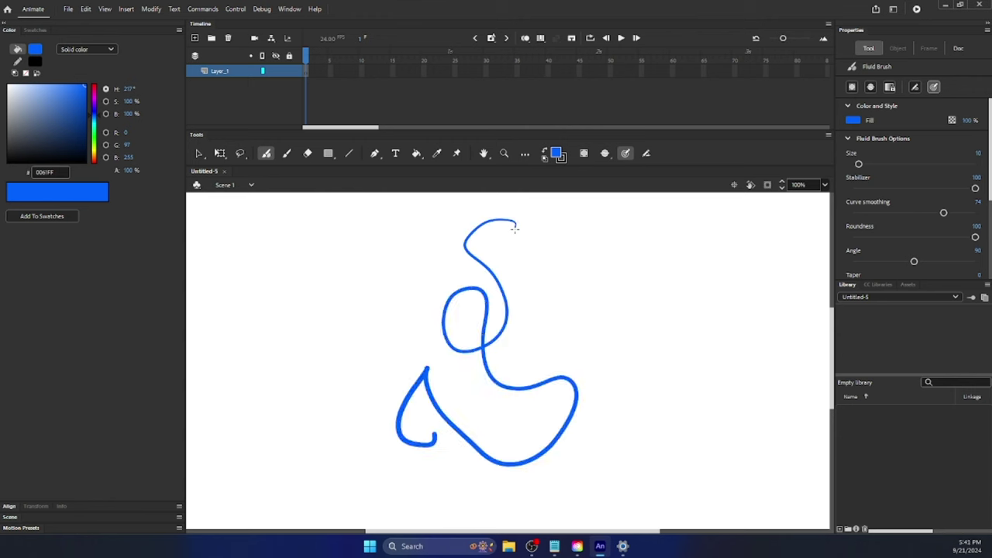
pyautogui.moveTo(436, 440); pyautogui.dragTo(450, 456)
pyautogui.hotkey('ctrl', 'z')
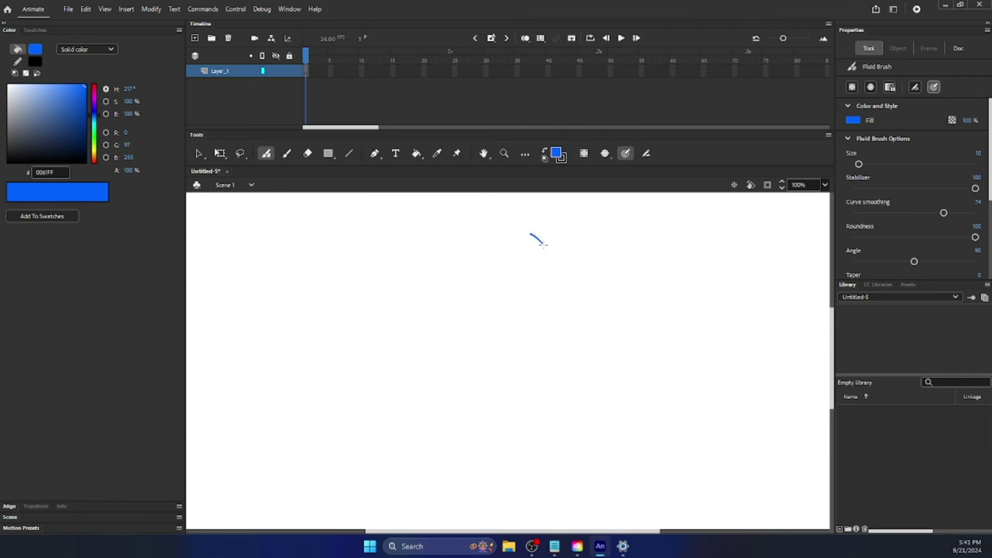
pyautogui.moveTo(543, 243)
pyautogui.mouseDown()
pyautogui.moveTo(508, 335)
pyautogui.moveTo(539, 370)
pyautogui.moveTo(605, 404)
pyautogui.mouseUp()
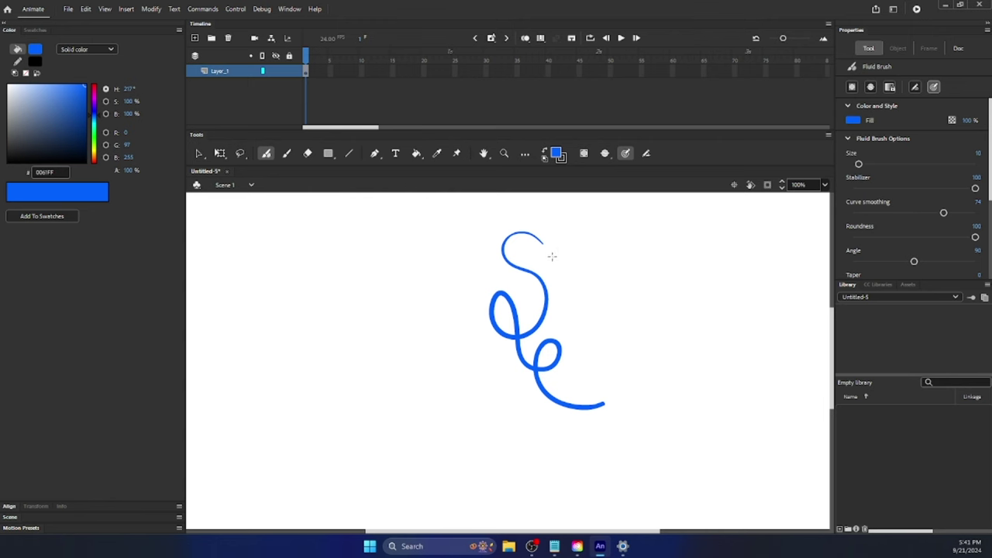
pyautogui.hotkey('ctrl', 'z')
pyautogui.moveTo(557, 243)
pyautogui.mouseDown()
pyautogui.moveTo(542, 228)
pyautogui.moveTo(509, 286)
pyautogui.moveTo(552, 377)
pyautogui.moveTo(551, 224)
pyautogui.moveTo(517, 295)
pyautogui.moveTo(549, 400)
pyautogui.mouseUp()
pyautogui.hotkey('ctrl', 'z')
pyautogui.hotkey('ctrl', 'z')
pyautogui.moveTo(587, 221)
pyautogui.mouseDown()
pyautogui.moveTo(443, 317)
pyautogui.moveTo(545, 439)
pyautogui.moveTo(703, 287)
pyautogui.mouseUp()
pyautogui.hotkey('ctrl', 'z')
pyautogui.moveTo(543, 263)
pyautogui.mouseDown()
pyautogui.moveTo(598, 355)
pyautogui.moveTo(504, 379)
pyautogui.moveTo(541, 427)
pyautogui.mouseUp()
pyautogui.hotkey('ctrl', 'z')
pyautogui.hotkey('ctrl', 'z')
pyautogui.moveTo(640, 228)
pyautogui.mouseDown()
pyautogui.moveTo(520, 350)
pyautogui.moveTo(615, 385)
pyautogui.mouseUp()
pyautogui.moveTo(659, 242)
pyautogui.mouseDown()
pyautogui.moveTo(561, 254)
pyautogui.moveTo(664, 310)
pyautogui.mouseUp()
pyautogui.hotkey('ctrl', 'z')
pyautogui.hotkey('ctrl', 'z')
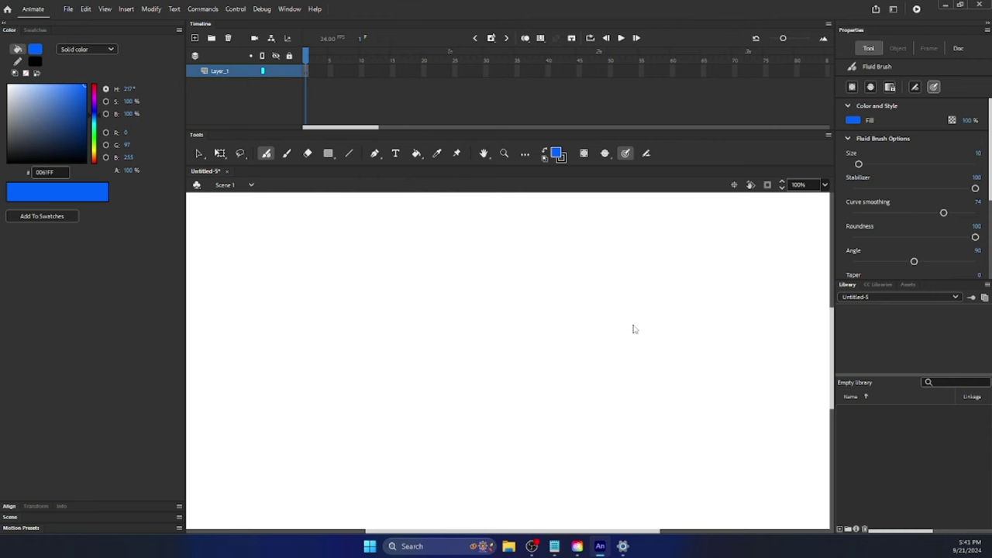
# Test the Classic Brush with curved blue freehand strokes on the stage, undoing all of them
pyautogui.click(287, 153)
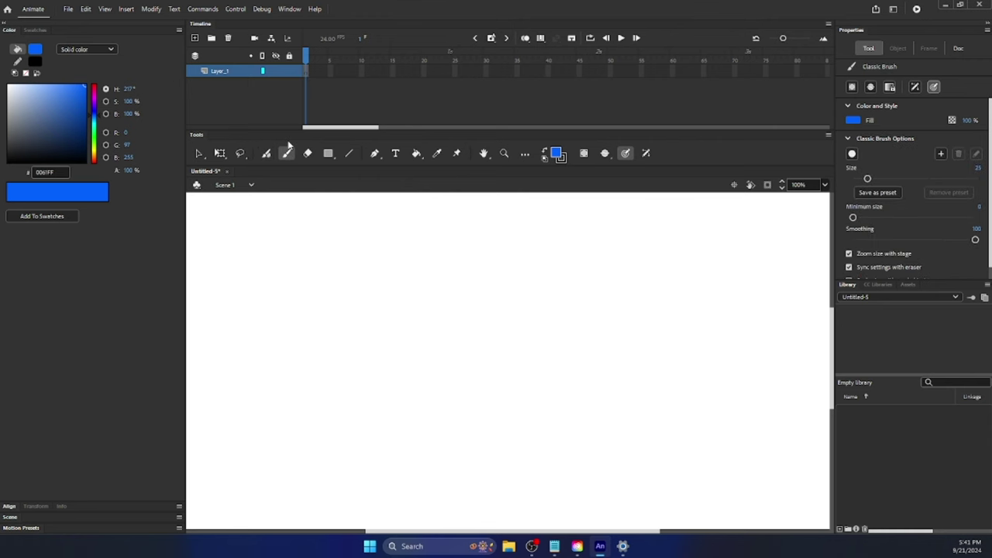
pyautogui.moveTo(509, 266)
pyautogui.mouseDown()
pyautogui.moveTo(527, 348)
pyautogui.moveTo(447, 346)
pyautogui.moveTo(494, 470)
pyautogui.moveTo(662, 257)
pyautogui.mouseUp()
pyautogui.moveTo(510, 266); pyautogui.dragTo(592, 384)
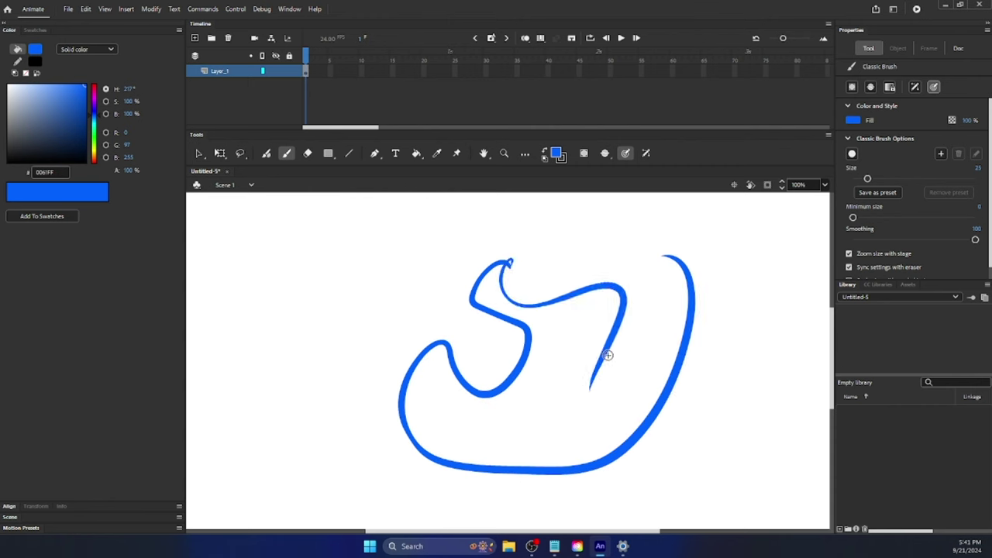
pyautogui.hotkey('ctrl', 'z')
pyautogui.hotkey('ctrl', 'z')
pyautogui.moveTo(563, 265)
pyautogui.mouseDown()
pyautogui.moveTo(571, 509)
pyautogui.moveTo(577, 262)
pyautogui.moveTo(607, 452)
pyautogui.mouseUp()
pyautogui.hotkey('ctrl', 'z')
pyautogui.hotkey('ctrl', 'z')
pyautogui.moveTo(625, 248)
pyautogui.mouseDown()
pyautogui.moveTo(610, 419)
pyautogui.moveTo(680, 306)
pyautogui.mouseUp()
pyautogui.hotkey('ctrl', 'z')
pyautogui.hotkey('ctrl', 'z')
pyautogui.moveTo(618, 439)
pyautogui.mouseDown()
pyautogui.moveTo(580, 233)
pyautogui.moveTo(632, 364)
pyautogui.moveTo(657, 373)
pyautogui.moveTo(634, 398)
pyautogui.moveTo(631, 442)
pyautogui.mouseUp()
pyautogui.moveTo(596, 422)
pyautogui.mouseDown()
pyautogui.moveTo(571, 376)
pyautogui.moveTo(621, 412)
pyautogui.mouseUp()
pyautogui.hotkey('ctrl', 'z')
pyautogui.hotkey('ctrl', 'z')
pyautogui.hotkey('ctrl', 'z')
pyautogui.click(267, 153)
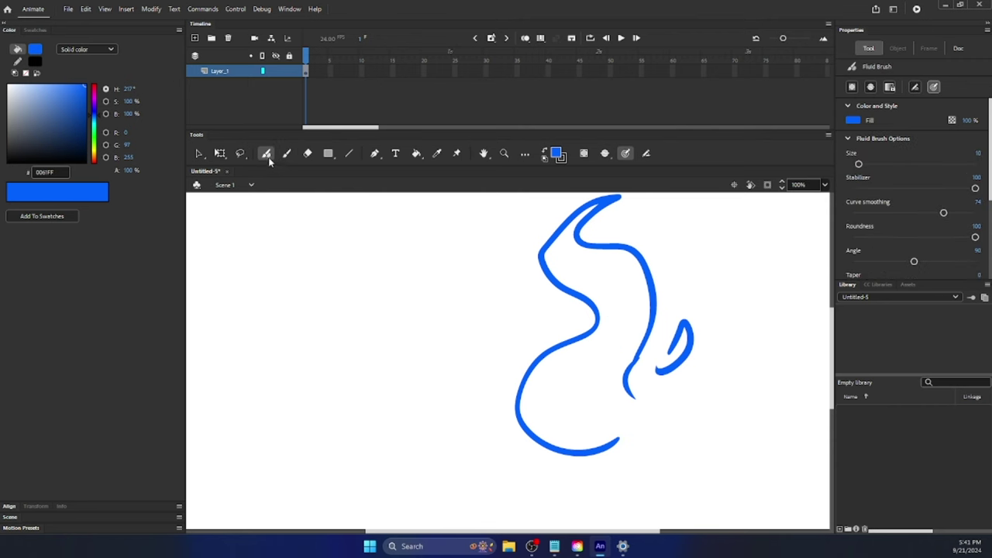
pyautogui.click(289, 153)
pyautogui.hotkey('ctrl', 'z')
pyautogui.hotkey('ctrl', 'z')
pyautogui.hotkey('ctrl', 'z')
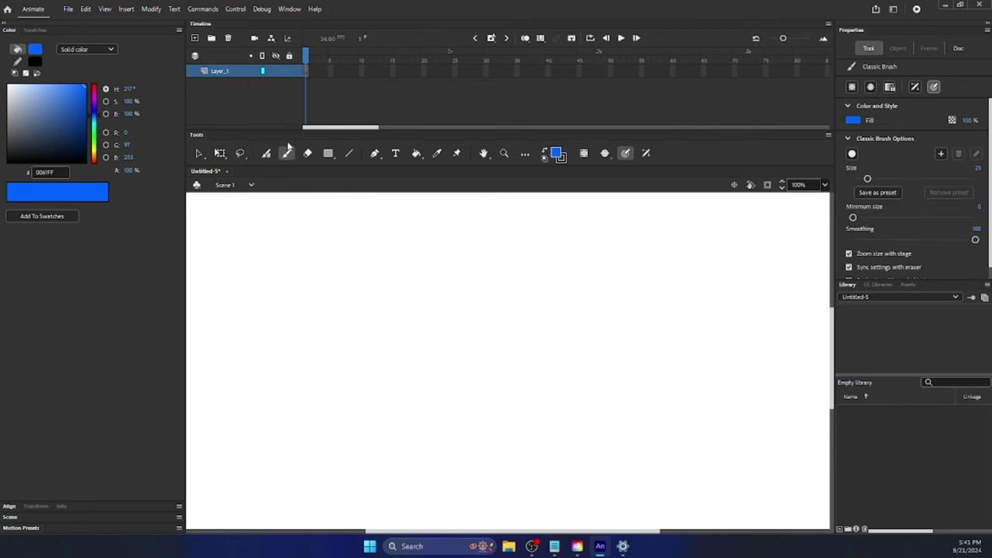
# Draw several curved blue freehand strokes near the middle of the stage with the Classic Brush
pyautogui.moveTo(582, 425); pyautogui.dragTo(575, 262)
pyautogui.moveTo(515, 278)
pyautogui.mouseDown()
pyautogui.moveTo(556, 349)
pyautogui.moveTo(656, 353)
pyautogui.moveTo(608, 422)
pyautogui.mouseUp()
pyautogui.moveTo(589, 324); pyautogui.dragTo(613, 297)
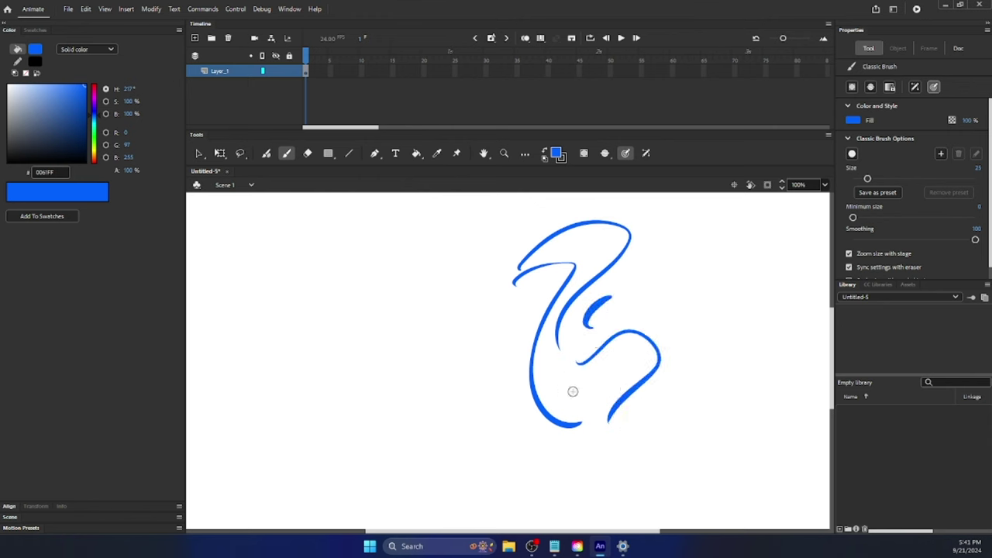
# Add more curved blue strokes with the Classic Brush and undo all the strokes on the stage
pyautogui.moveTo(573, 392); pyautogui.dragTo(596, 419)
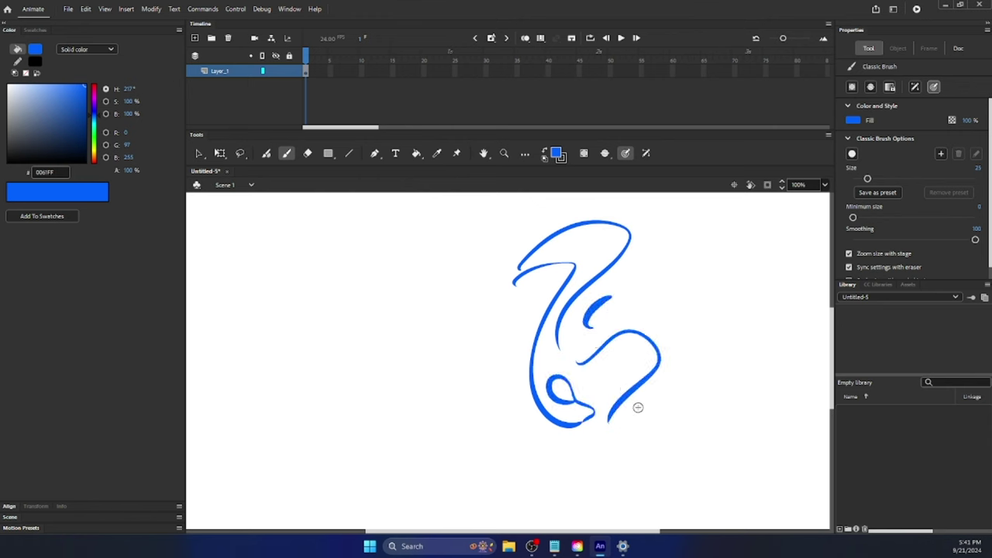
pyautogui.moveTo(481, 231); pyautogui.dragTo(489, 284)
pyautogui.hotkey('ctrl', 'z')
pyautogui.hotkey('ctrl', 'z')
pyautogui.hotkey('ctrl', 'z')
pyautogui.hotkey('ctrl', 'z')
pyautogui.hotkey('ctrl', 'z')
pyautogui.hotkey('ctrl', 'z')
pyautogui.hotkey('ctrl', 'z')
# Compare the options of the Fluid Brush and the Classic Brush, finishing with the Classic Brush active
pyautogui.click(268, 153)
pyautogui.click(284, 154)
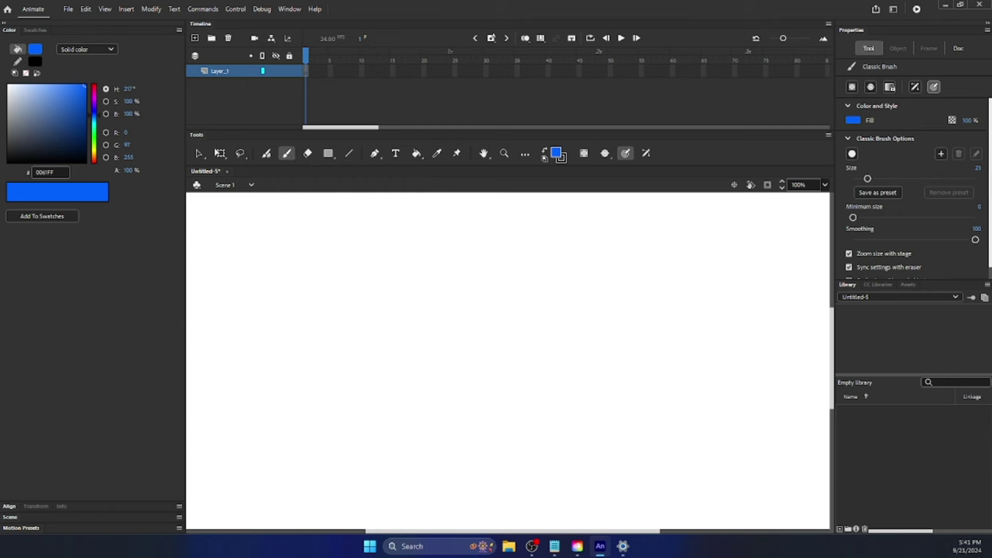
pyautogui.moveTo(989, 162)
pyautogui.mouseDown()
pyautogui.moveTo(989, 170)
pyautogui.moveTo(989, 162)
pyautogui.mouseUp()
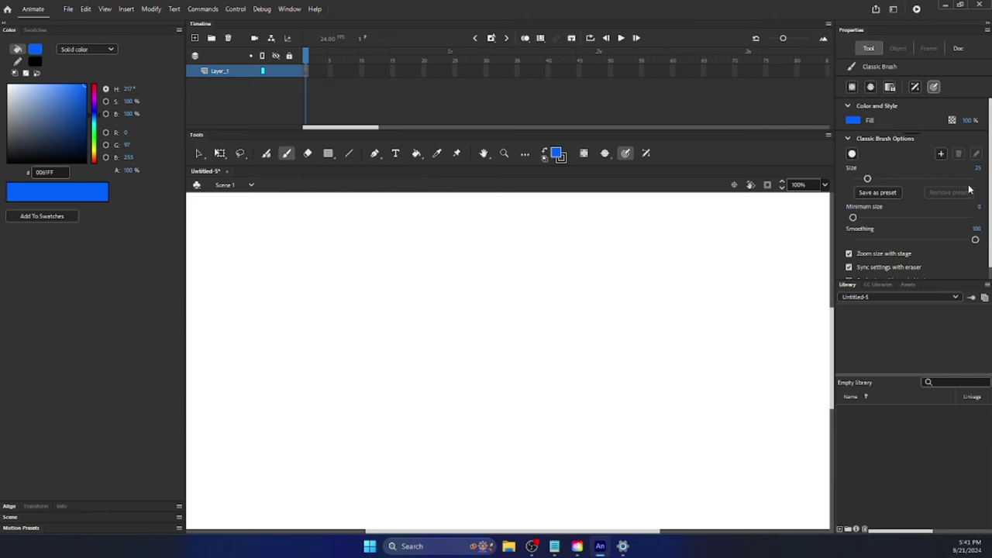
pyautogui.click(266, 153)
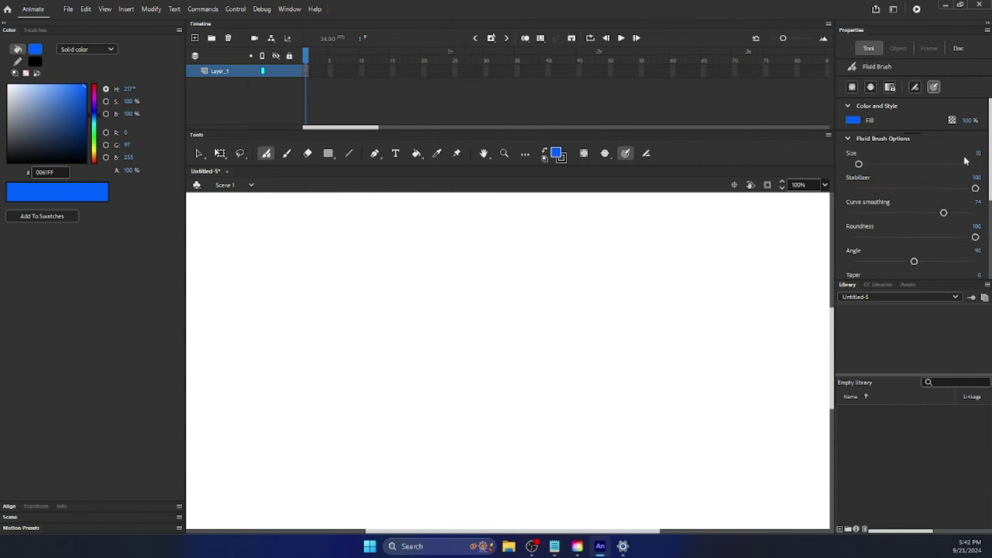
pyautogui.click(287, 153)
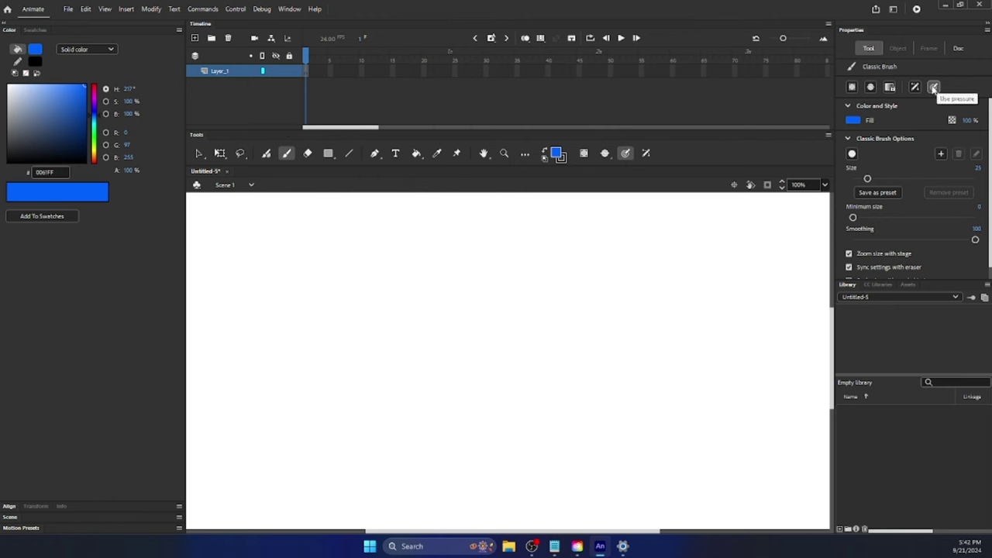
# Turn off pressure use for the Classic Brush, test it with blue freehand strokes, and undo them
pyautogui.click(936, 87)
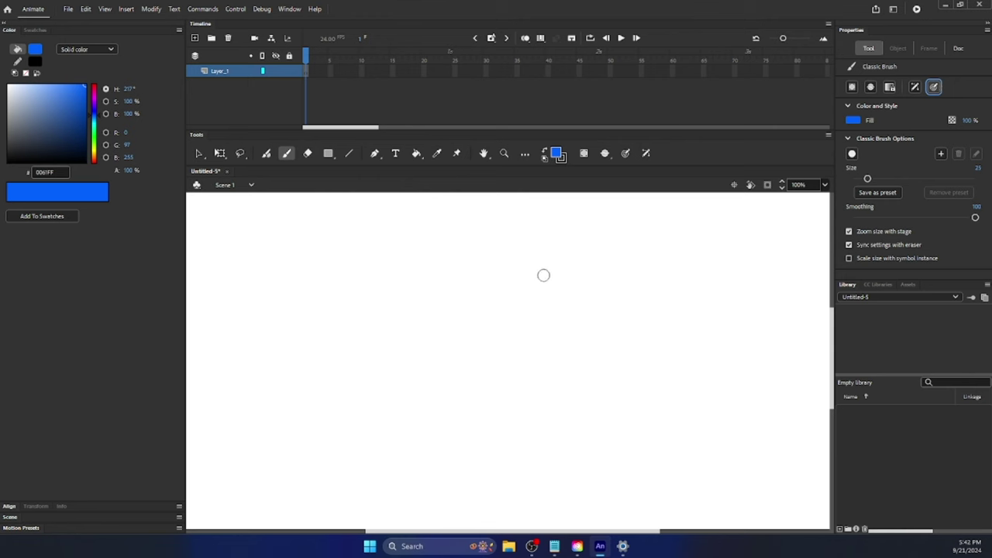
pyautogui.moveTo(579, 223); pyautogui.dragTo(546, 394)
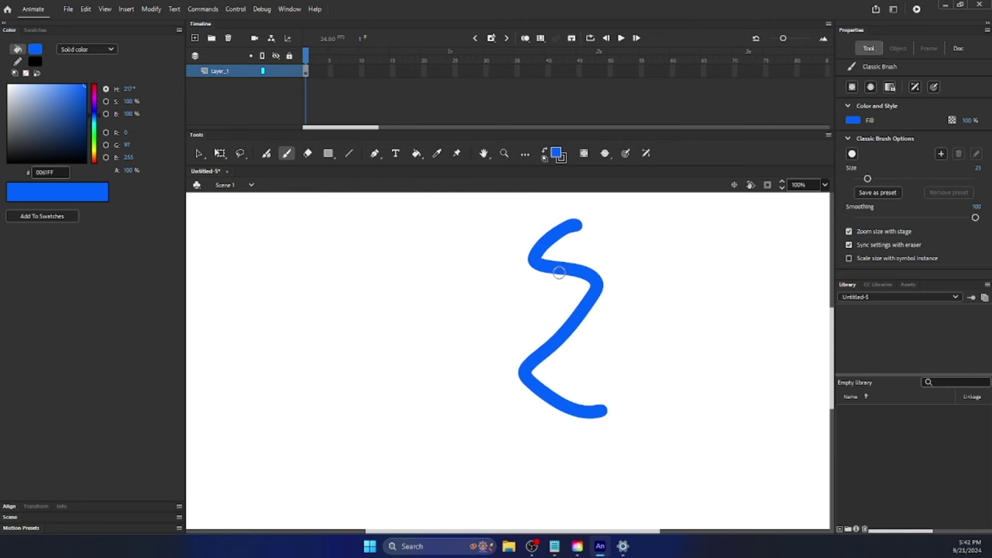
pyautogui.hotkey('ctrl', 'z')
pyautogui.click(595, 229)
pyautogui.moveTo(575, 236)
pyautogui.mouseDown()
pyautogui.moveTo(516, 365)
pyautogui.moveTo(432, 332)
pyautogui.moveTo(408, 270)
pyautogui.moveTo(359, 496)
pyautogui.moveTo(748, 416)
pyautogui.mouseUp()
pyautogui.hotkey('ctrl', 'z')
# Turn pressure use on for the Classic Brush, test it with long curving blue strokes, and delete everything on the stage
pyautogui.hotkey('ctrl', 'z')
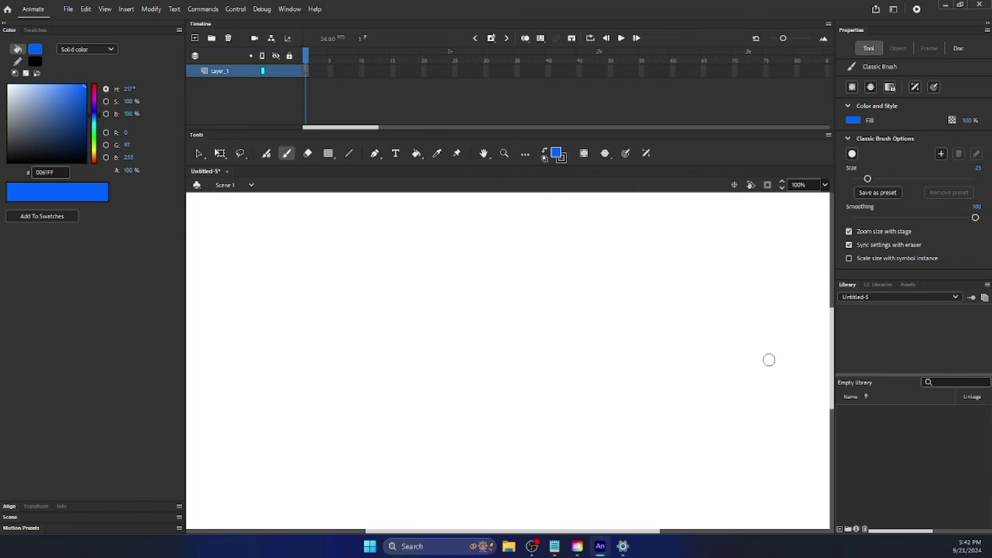
pyautogui.click(933, 87)
pyautogui.moveTo(535, 231)
pyautogui.mouseDown()
pyautogui.moveTo(518, 292)
pyautogui.moveTo(339, 344)
pyautogui.moveTo(504, 465)
pyautogui.moveTo(434, 511)
pyautogui.moveTo(555, 245)
pyautogui.moveTo(547, 323)
pyautogui.moveTo(450, 321)
pyautogui.moveTo(330, 299)
pyautogui.moveTo(461, 259)
pyautogui.mouseUp()
pyautogui.hotkey('ctrl', 'z')
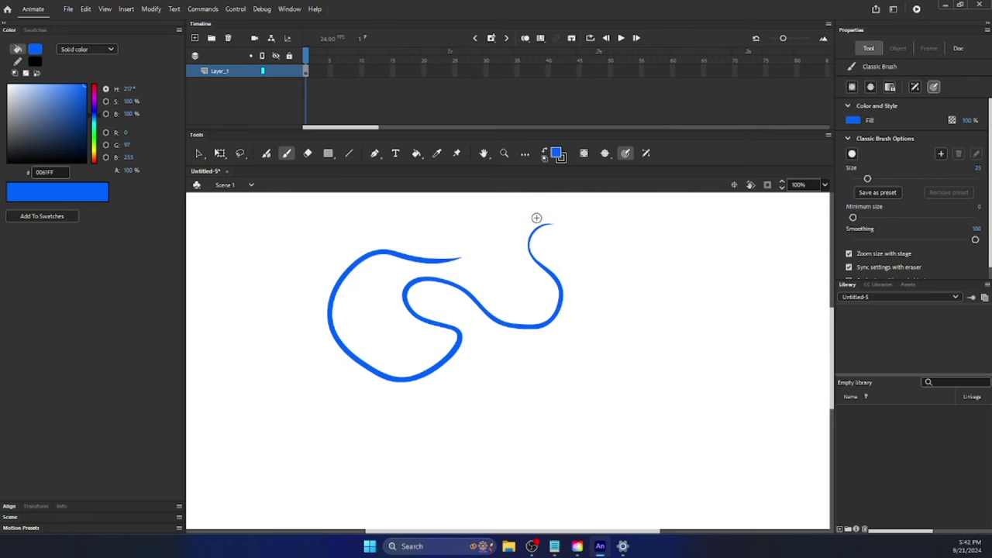
pyautogui.moveTo(632, 247)
pyautogui.mouseDown()
pyautogui.moveTo(604, 268)
pyautogui.moveTo(581, 410)
pyautogui.mouseUp()
pyautogui.moveTo(662, 468)
pyautogui.mouseDown()
pyautogui.moveTo(399, 354)
pyautogui.moveTo(672, 497)
pyautogui.mouseUp()
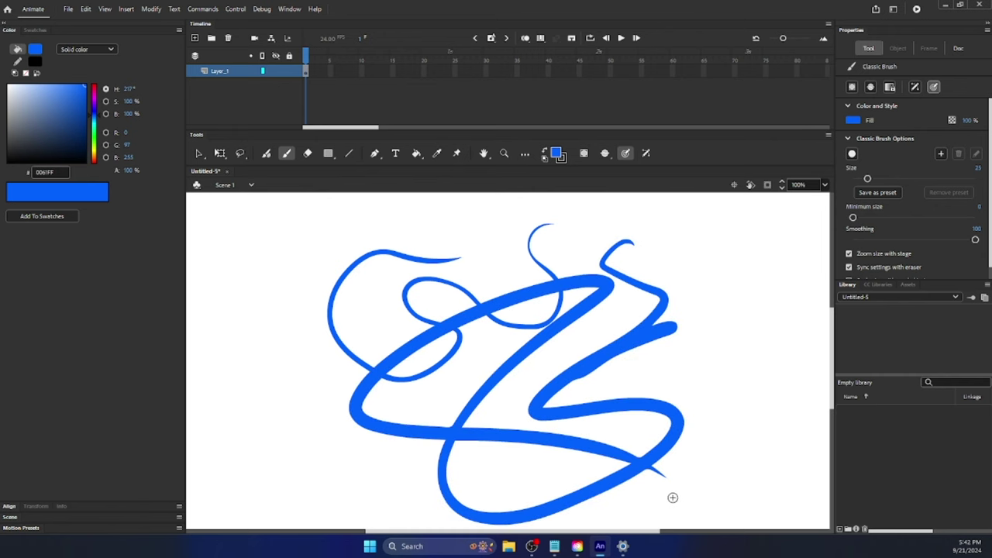
pyautogui.hotkey('ctrl', 'a')
pyautogui.press('Delete')
# Draw a blue zigzag stroke with the Classic Brush and test the Eraser across it, clearing the stage
pyautogui.moveTo(514, 246); pyautogui.dragTo(751, 358)
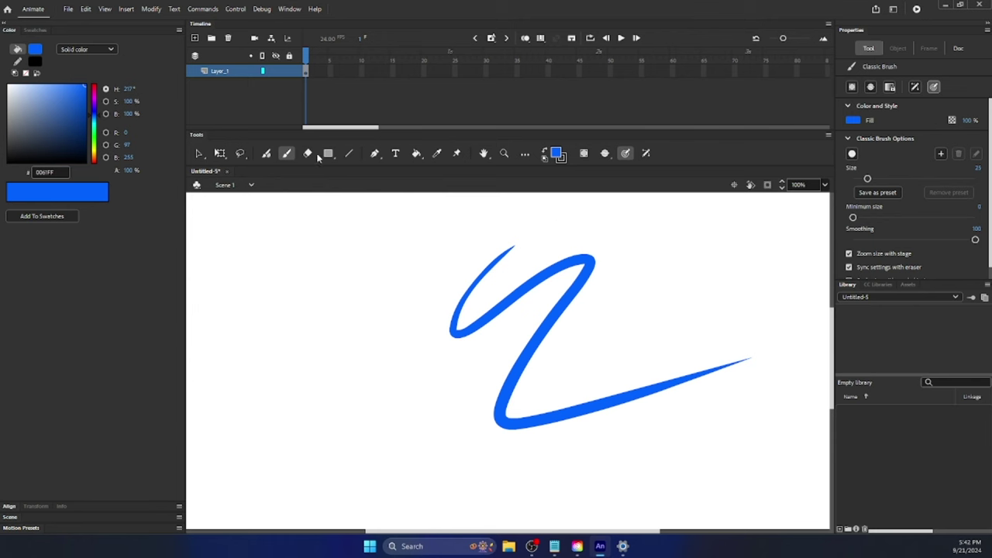
pyautogui.click(307, 152)
pyautogui.moveTo(482, 323); pyautogui.dragTo(508, 272)
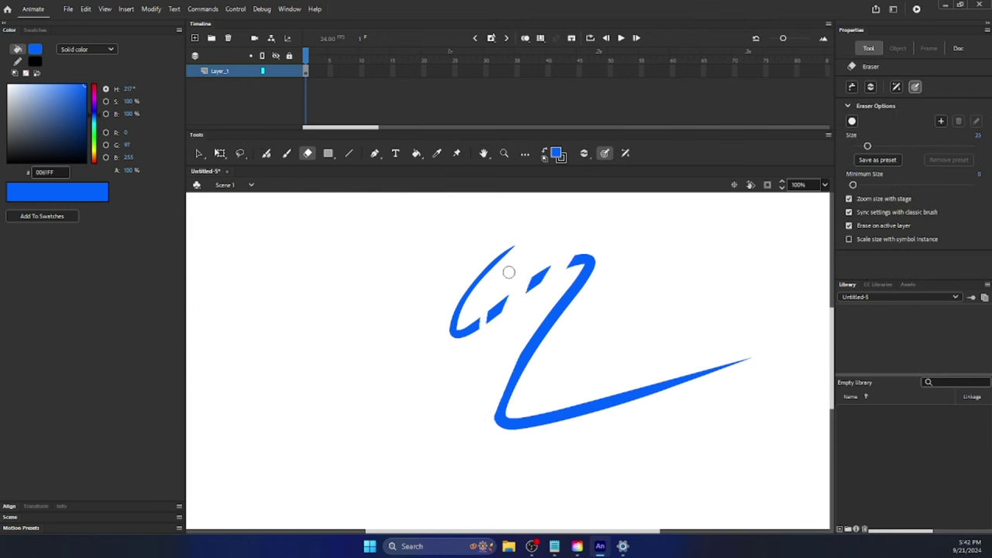
pyautogui.moveTo(506, 425); pyautogui.dragTo(520, 418)
pyautogui.click(700, 373)
pyautogui.hotkey('ctrl', 'z')
pyautogui.moveTo(474, 285)
pyautogui.mouseDown()
pyautogui.moveTo(577, 262)
pyautogui.moveTo(560, 318)
pyautogui.moveTo(528, 360)
pyautogui.moveTo(600, 398)
pyautogui.mouseUp()
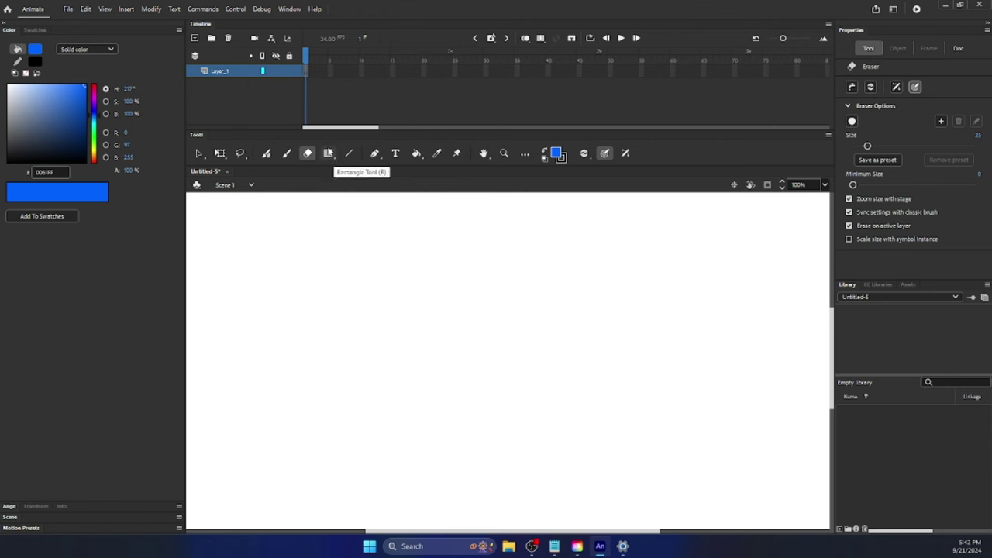
# Draw a blue rectangle with a black outline mid-stage and compare the Rectangle tool's color options with the Classic Brush's
pyautogui.click(329, 153)
pyautogui.moveTo(441, 257)
pyautogui.mouseDown()
pyautogui.moveTo(535, 335)
pyautogui.moveTo(587, 333)
pyautogui.moveTo(670, 378)
pyautogui.mouseUp()
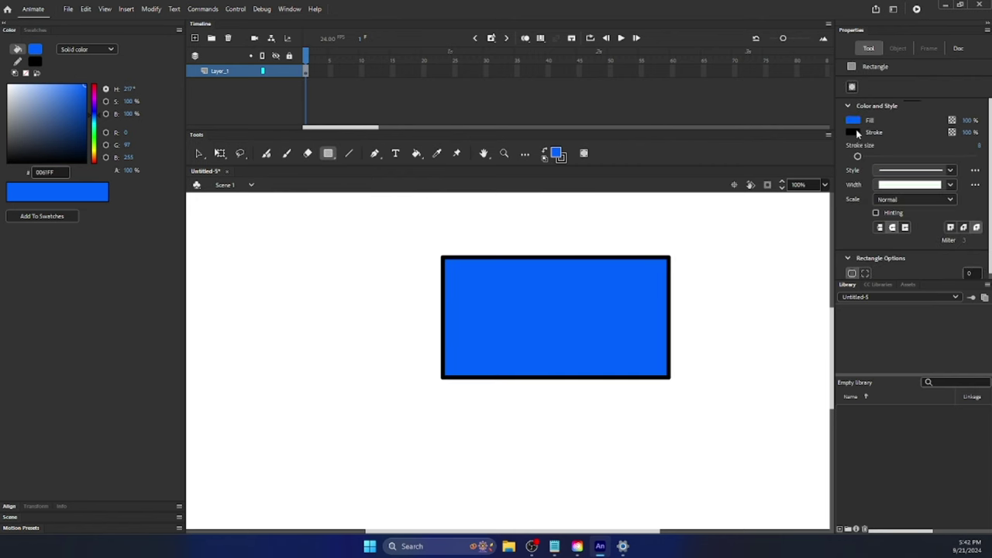
pyautogui.click(286, 154)
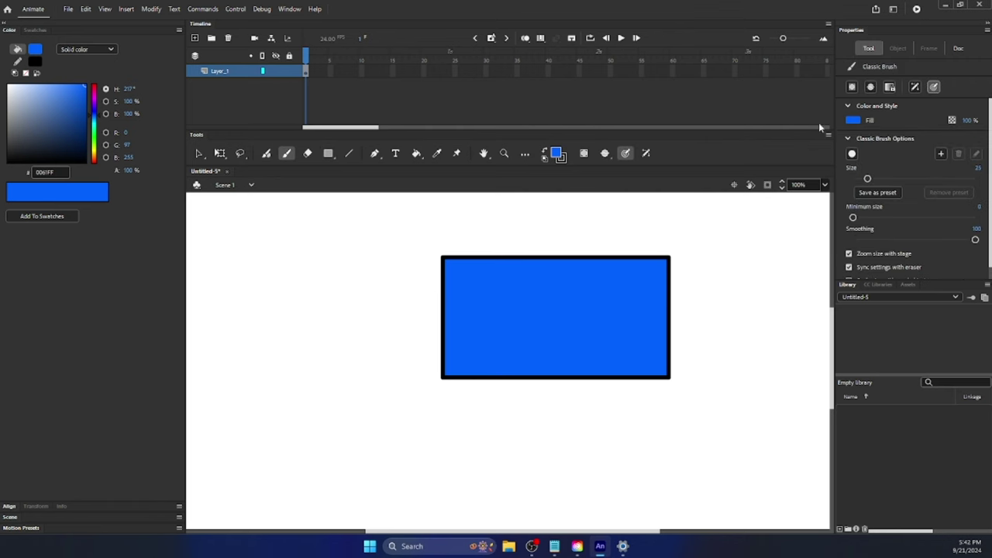
pyautogui.click(328, 153)
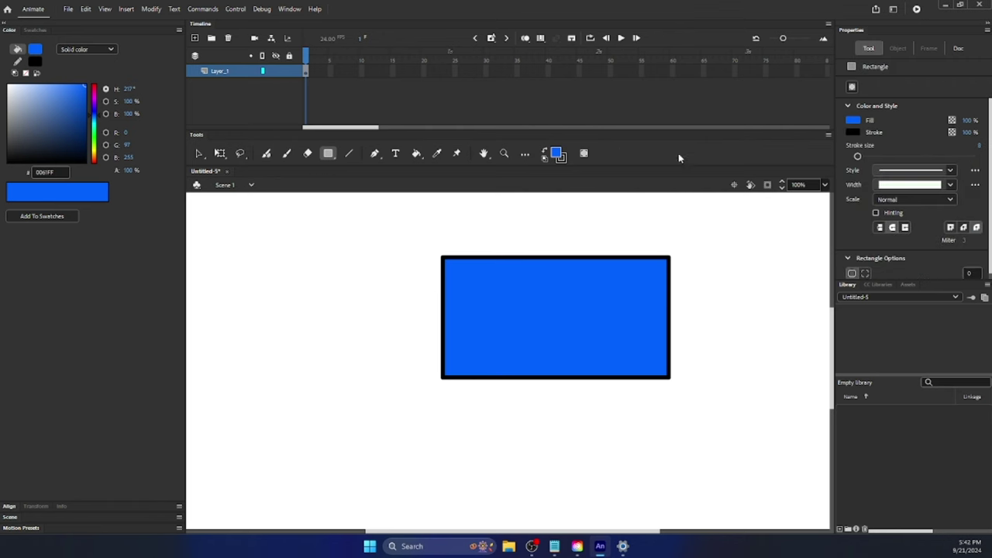
# Test a stroke size of 54 on a second rectangle, undo that rectangle, and set the stroke size to 7
pyautogui.click(886, 156)
pyautogui.moveTo(214, 254); pyautogui.dragTo(369, 368)
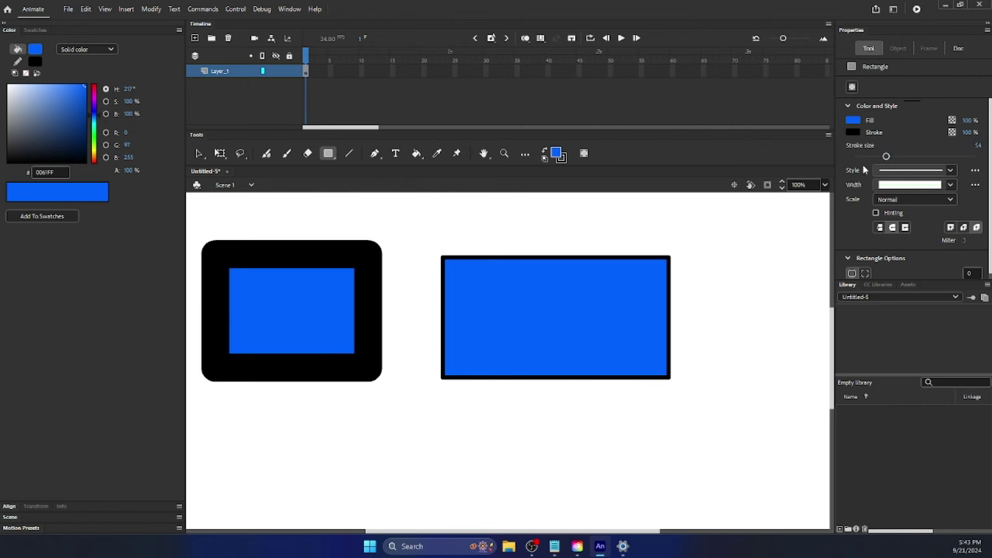
pyautogui.hotkey('ctrl', 'z')
pyautogui.click(857, 156)
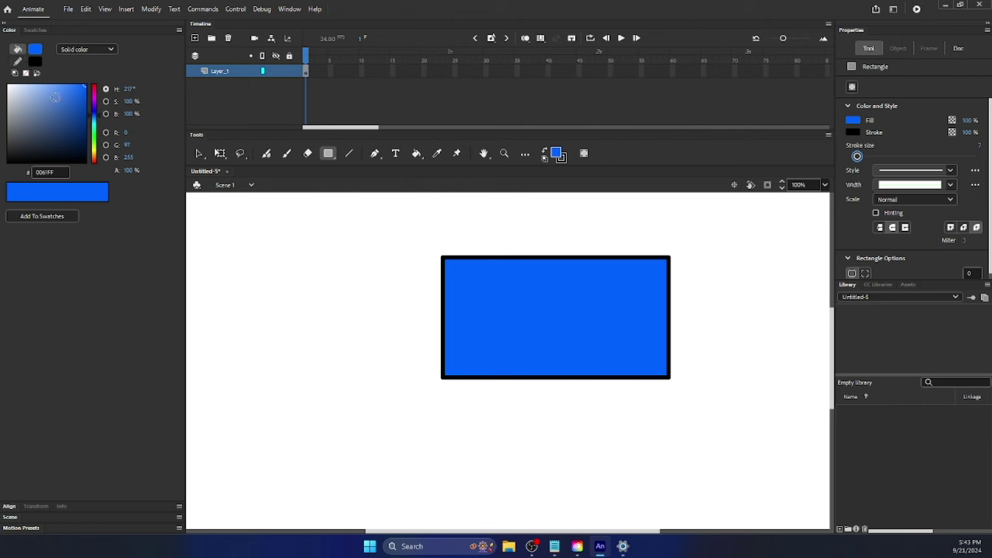
# Alternate between the fill color and stroke color settings, finishing on the stroke color
pyautogui.click(18, 62)
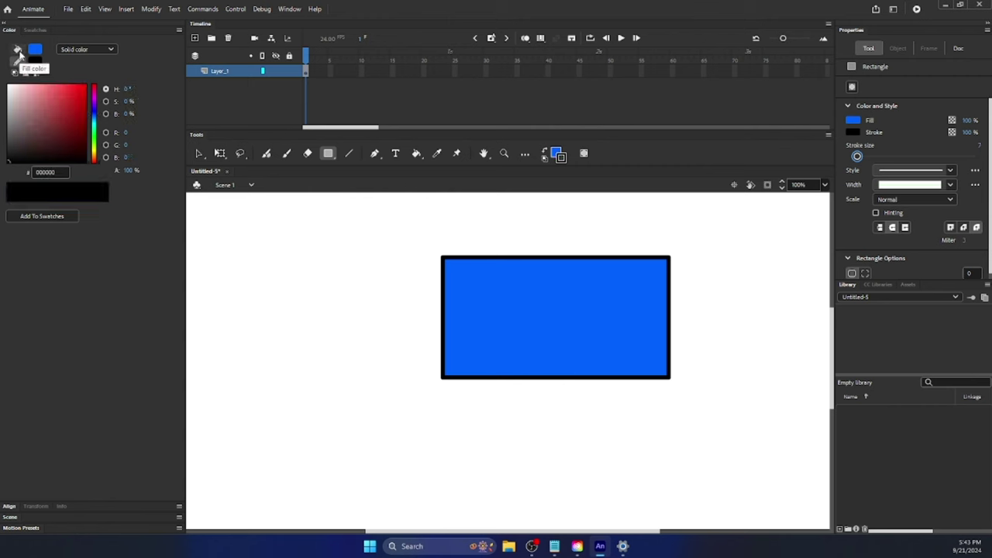
pyautogui.click(18, 50)
pyautogui.click(18, 62)
pyautogui.click(18, 49)
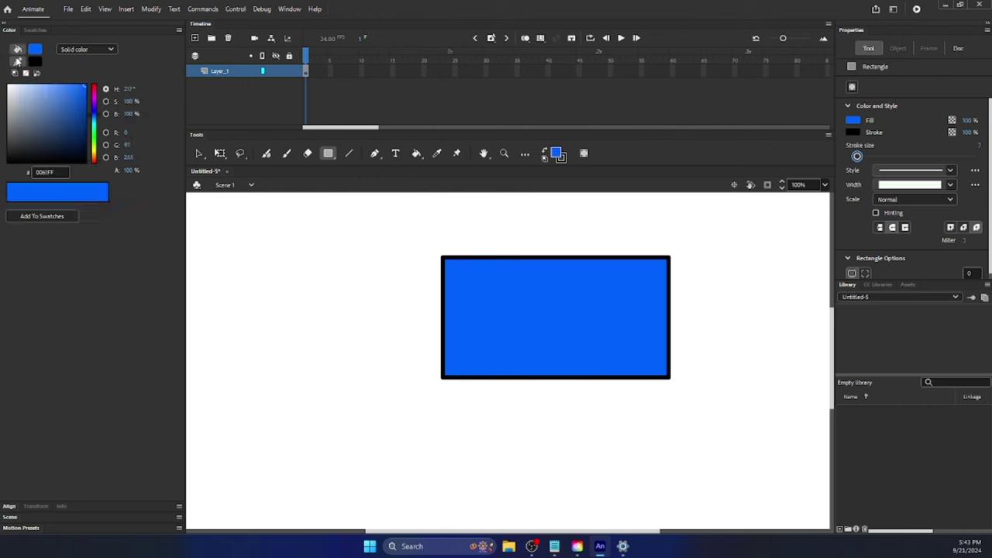
pyautogui.click(18, 62)
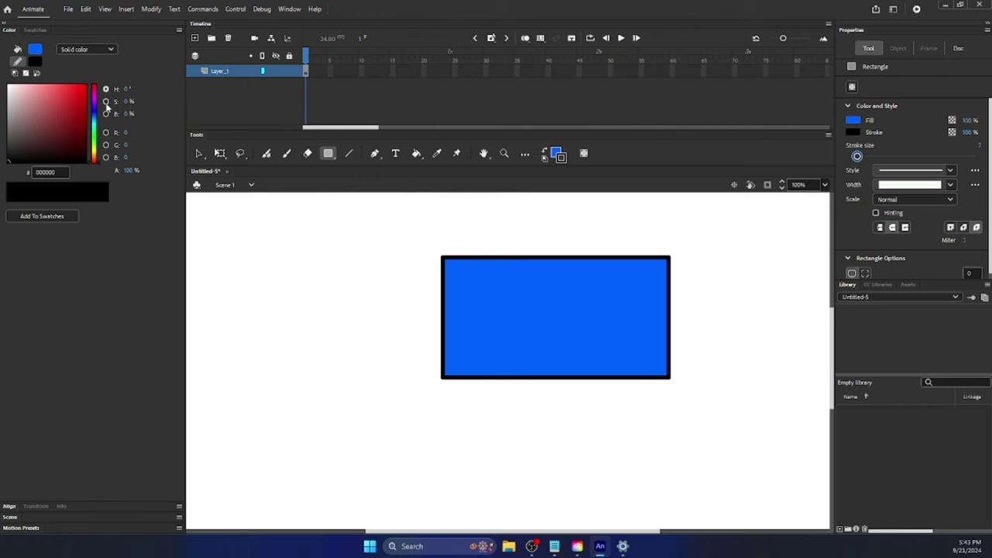
# Preview the stroke color picker by brightness, saturation, hue, red, green and blue, returning to hue
pyautogui.click(107, 114)
pyautogui.click(108, 101)
pyautogui.click(113, 114)
pyautogui.click(112, 99)
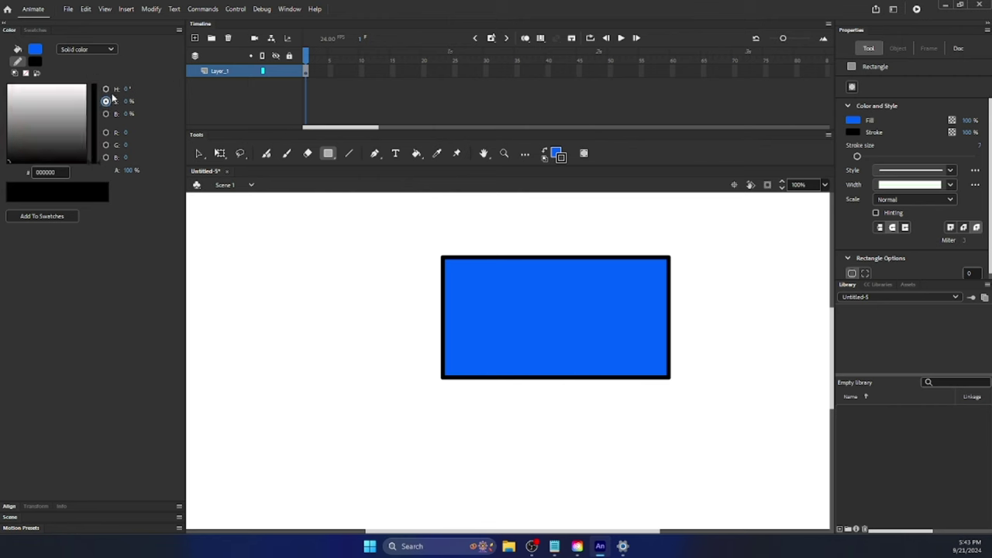
pyautogui.click(112, 94)
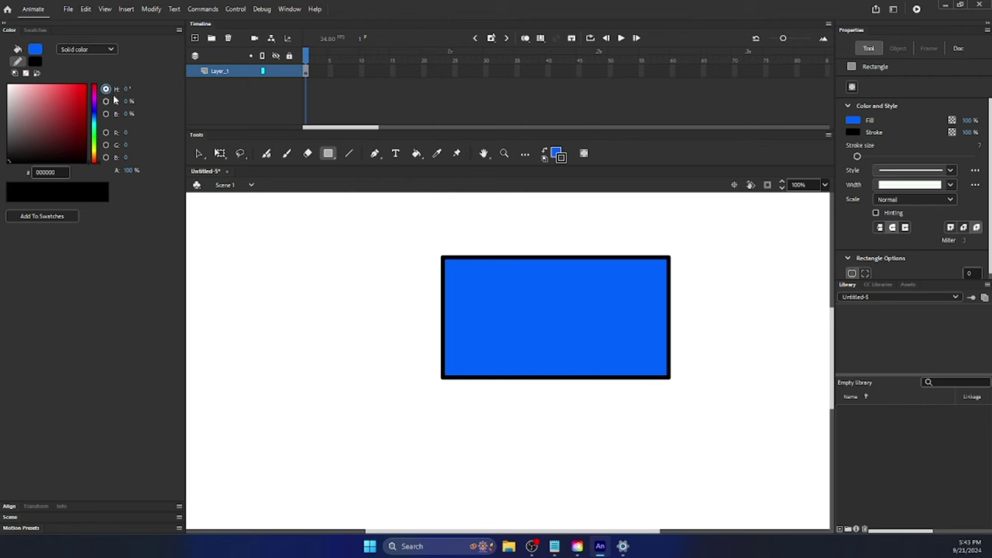
pyautogui.click(115, 134)
pyautogui.click(115, 143)
pyautogui.click(113, 156)
pyautogui.click(107, 93)
pyautogui.moveTo(128, 90); pyautogui.dragTo(133, 89)
# Select the blue rectangle together with its black outline and delete it
pyautogui.click(200, 154)
pyautogui.moveTo(423, 238); pyautogui.dragTo(829, 458)
pyautogui.press('Delete')
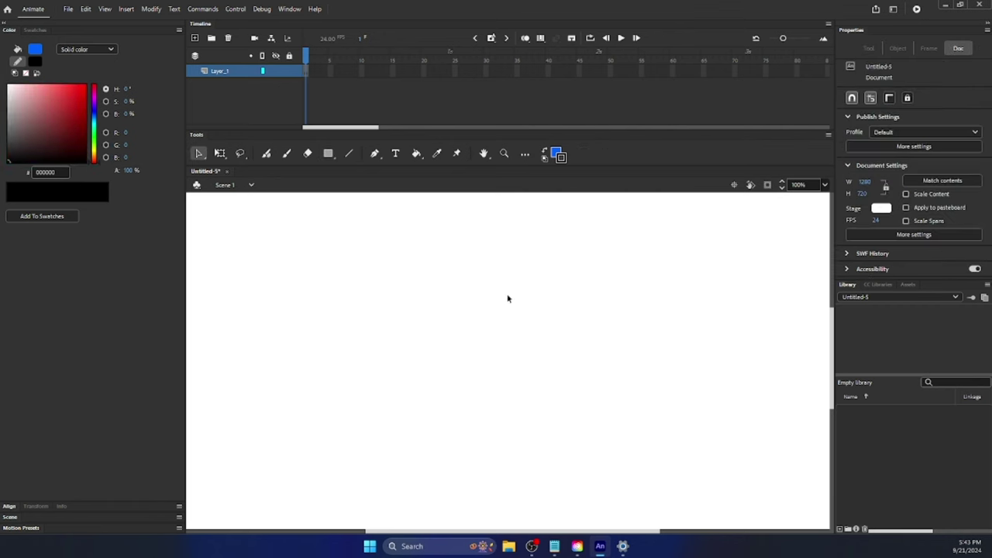
# Test the Line tool with a series of connected straight black lines, and undo all of them
pyautogui.click(349, 152)
pyautogui.moveTo(464, 232)
pyautogui.mouseDown()
pyautogui.moveTo(619, 264)
pyautogui.moveTo(450, 266)
pyautogui.moveTo(640, 306)
pyautogui.mouseUp()
pyautogui.moveTo(641, 306); pyautogui.dragTo(452, 335)
pyautogui.moveTo(451, 334)
pyautogui.mouseDown()
pyautogui.moveTo(404, 283)
pyautogui.moveTo(465, 233)
pyautogui.moveTo(403, 241)
pyautogui.mouseUp()
pyautogui.moveTo(403, 242); pyautogui.dragTo(405, 281)
pyautogui.moveTo(405, 282); pyautogui.dragTo(390, 315)
pyautogui.moveTo(390, 316); pyautogui.dragTo(455, 333)
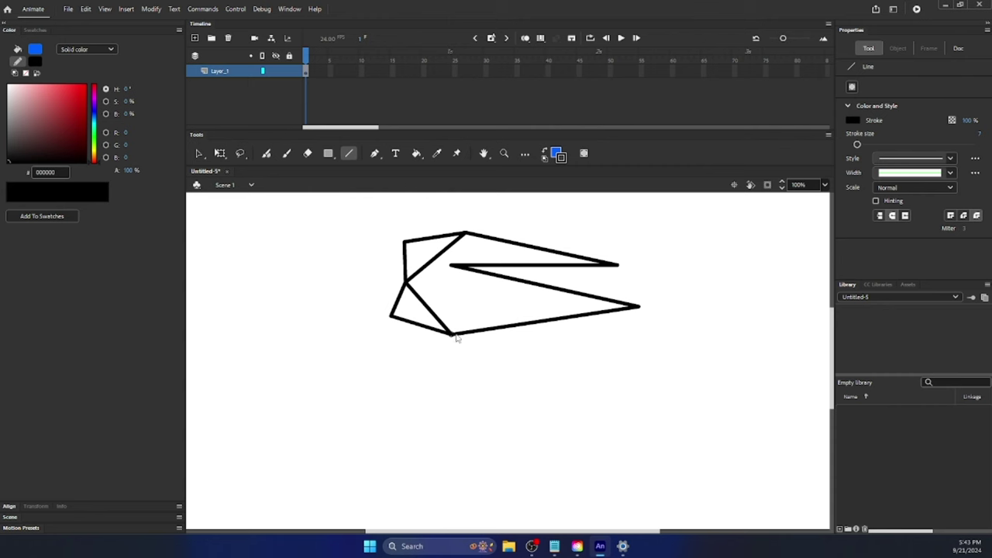
pyautogui.hotkey('ctrl', 'z')
pyautogui.hotkey('ctrl', 'z')
pyautogui.hotkey('ctrl', 'z')
pyautogui.hotkey('ctrl', 'z')
pyautogui.hotkey('ctrl', 'z')
pyautogui.hotkey('ctrl', 'z')
pyautogui.hotkey('ctrl', 'z')
pyautogui.hotkey('ctrl', 'z')
pyautogui.hotkey('ctrl', 'z')
pyautogui.hotkey('ctrl', 'z')
pyautogui.hotkey('ctrl', 'z')
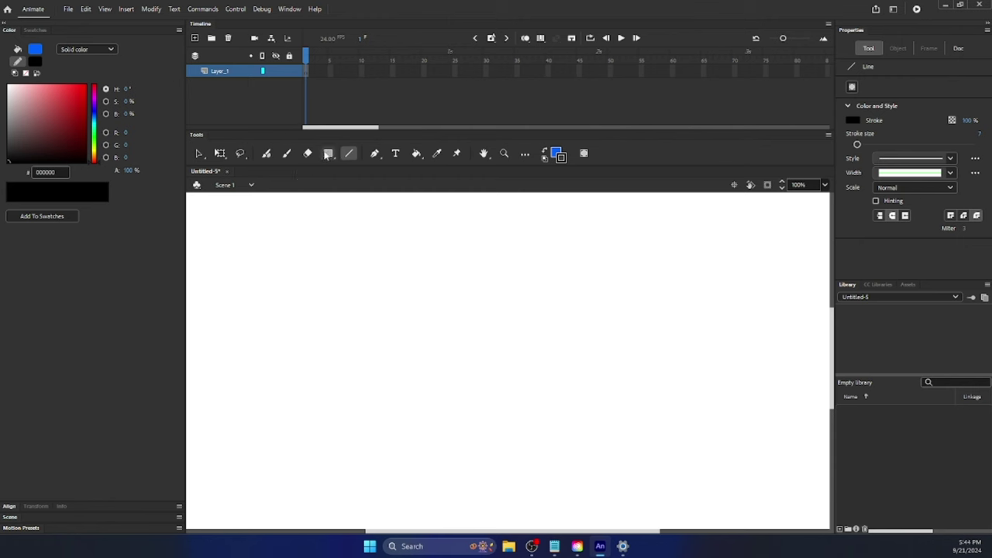
# Review the available shape tools and try the Oval Tool on the stage
pyautogui.click(328, 154)
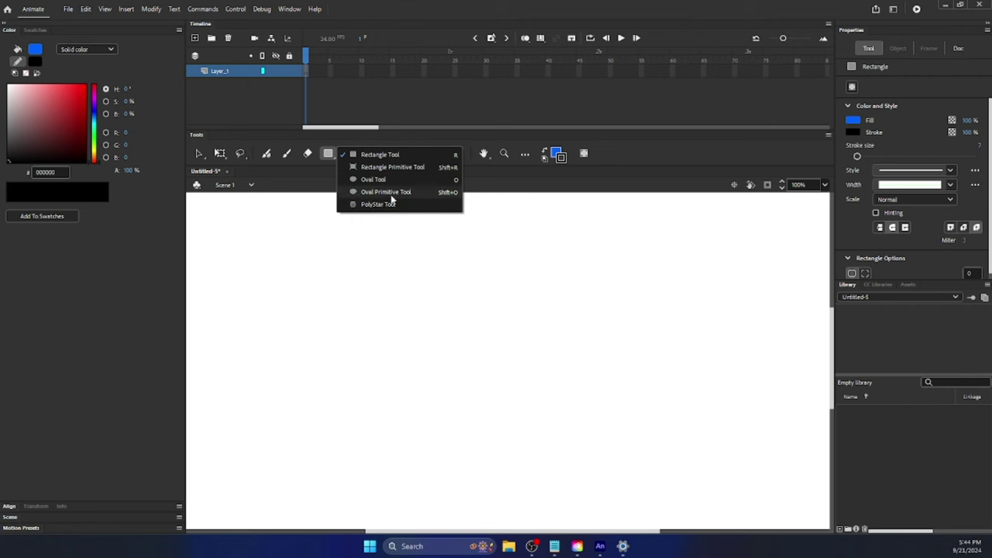
pyautogui.click(328, 157)
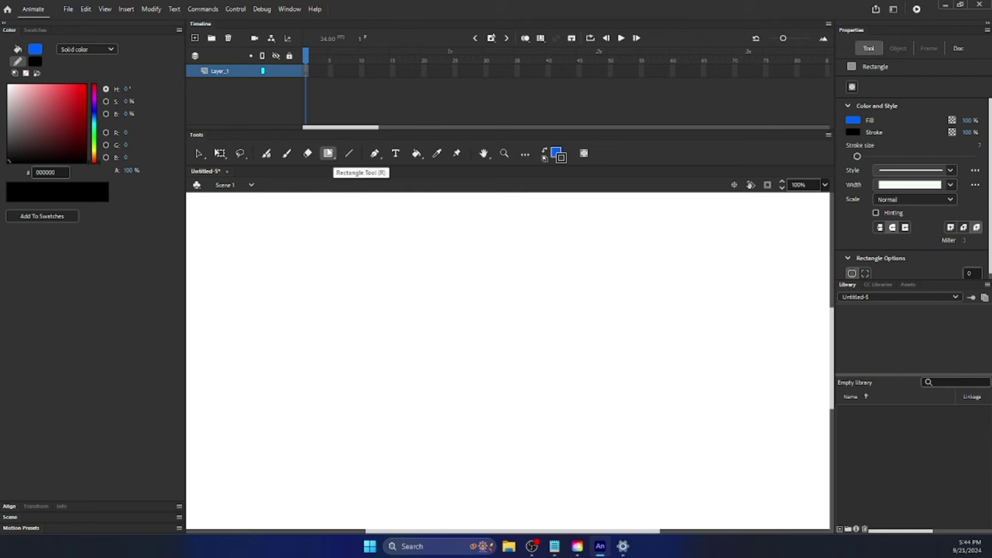
pyautogui.moveTo(328, 153); pyautogui.dragTo(383, 182)
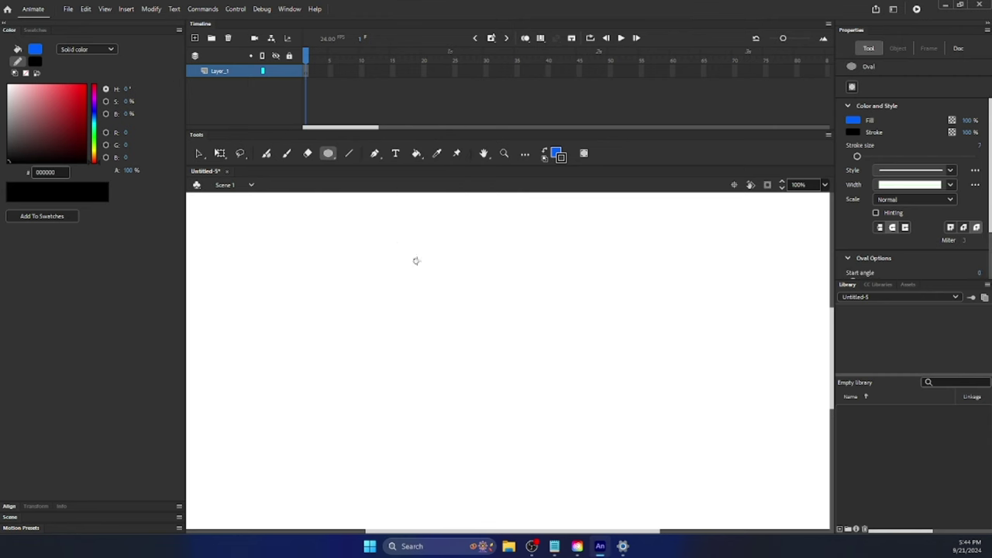
pyautogui.moveTo(416, 261)
pyautogui.mouseDown()
pyautogui.moveTo(558, 406)
pyautogui.moveTo(746, 509)
pyautogui.moveTo(678, 417)
pyautogui.moveTo(498, 381)
pyautogui.moveTo(417, 260)
pyautogui.mouseUp()
# Test the PolyStar Tool by drawing a blue five-pointed star and a five-sided polygon beside it, and delete both shapes
pyautogui.moveTo(335, 159); pyautogui.dragTo(357, 204)
pyautogui.moveTo(499, 311); pyautogui.dragTo(556, 382)
pyautogui.scroll(-2, 883, 267)
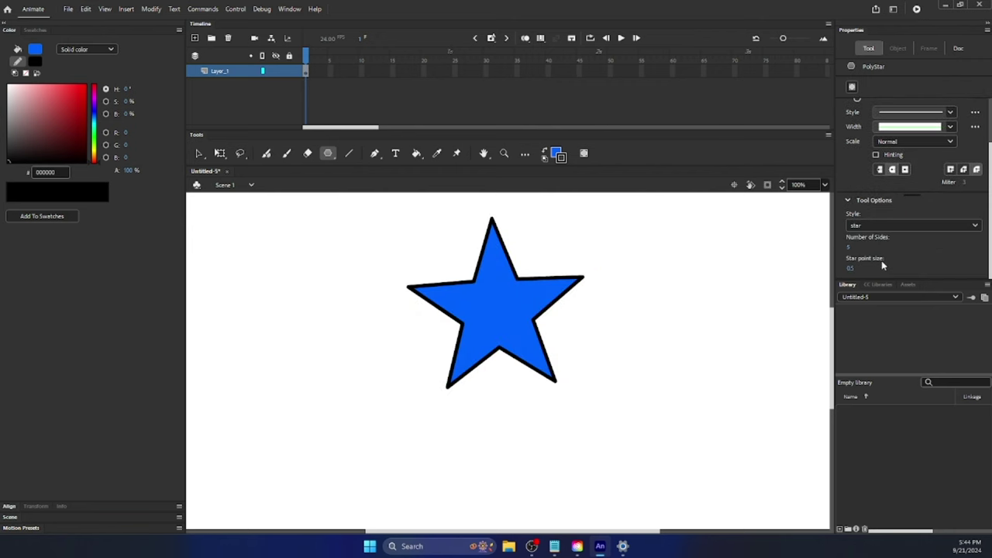
pyautogui.click(913, 225)
pyautogui.click(864, 248)
pyautogui.moveTo(731, 361)
pyautogui.mouseDown()
pyautogui.moveTo(764, 402)
pyautogui.moveTo(757, 465)
pyautogui.mouseUp()
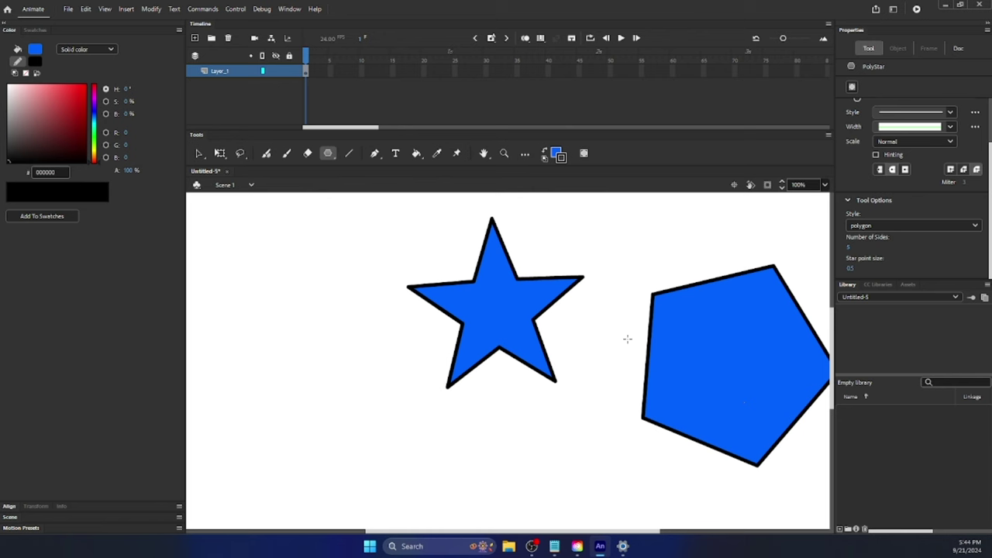
pyautogui.hotkey('ctrl', 'a')
pyautogui.press('Delete')
# Draw an open black path of five straight-connected anchor points with the Pen tool in the upper middle of the stage
pyautogui.click(374, 152)
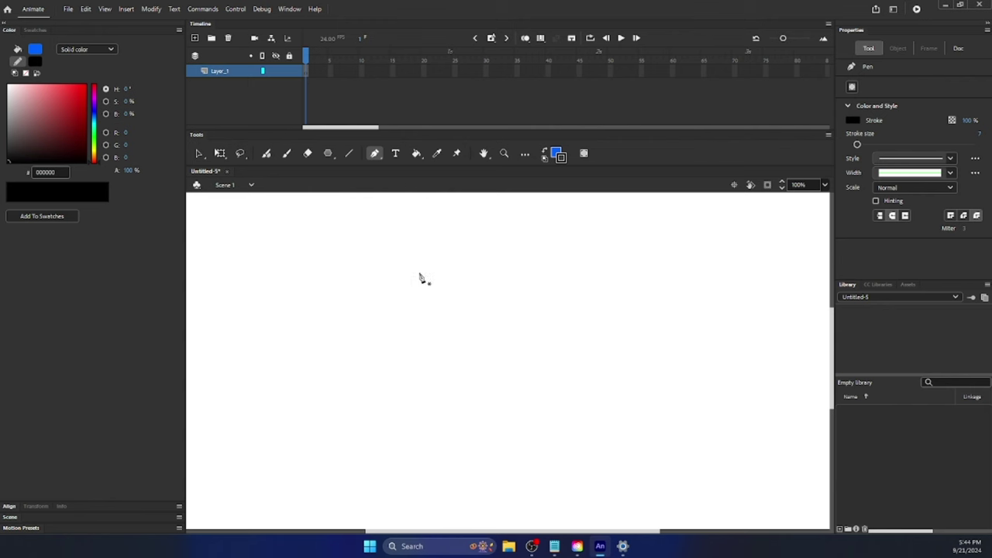
pyautogui.click(632, 264)
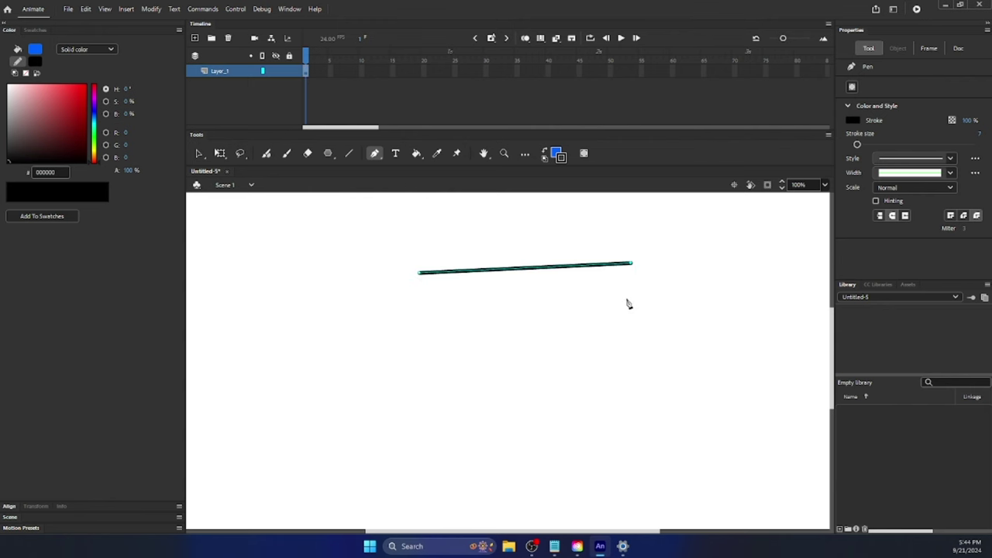
pyautogui.click(640, 315)
pyautogui.click(530, 318)
pyautogui.click(441, 320)
# Draw a second open zigzag path of four anchor points with the Pen tool below the first one
pyautogui.click(609, 403)
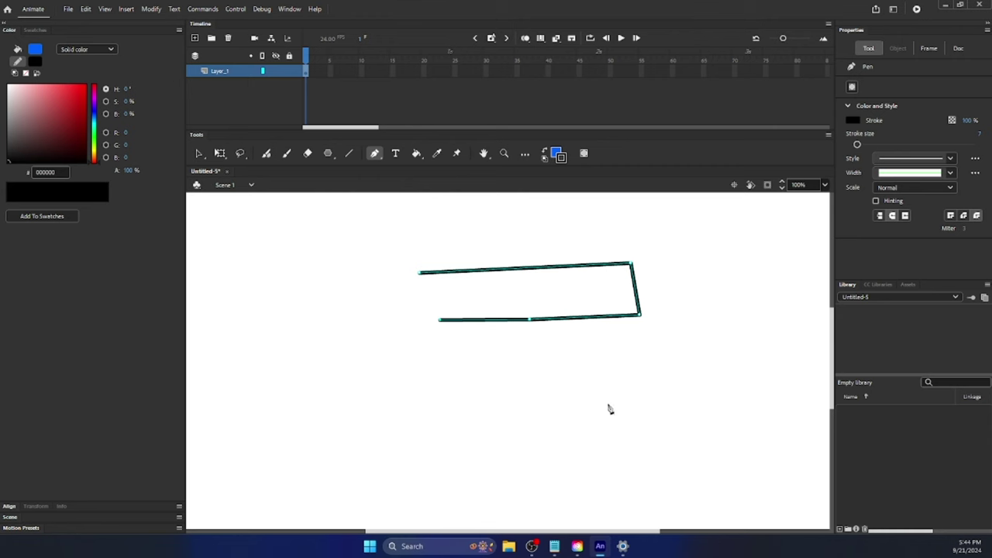
pyautogui.click(468, 361)
pyautogui.click(412, 385)
pyautogui.click(335, 337)
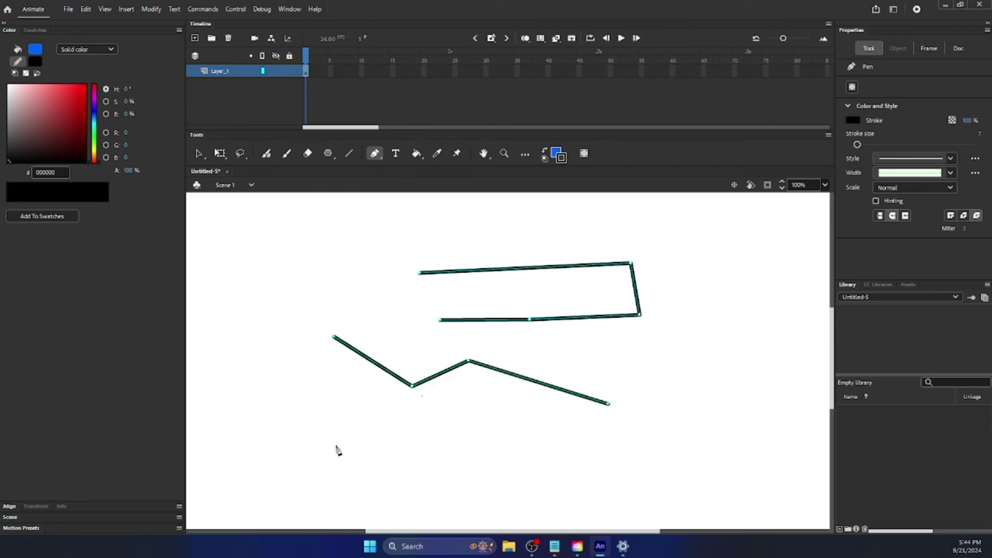
# Extend the zigzag path from its upper end with several smooth curved segments using the Pen tool
pyautogui.moveTo(336, 445); pyautogui.dragTo(485, 493)
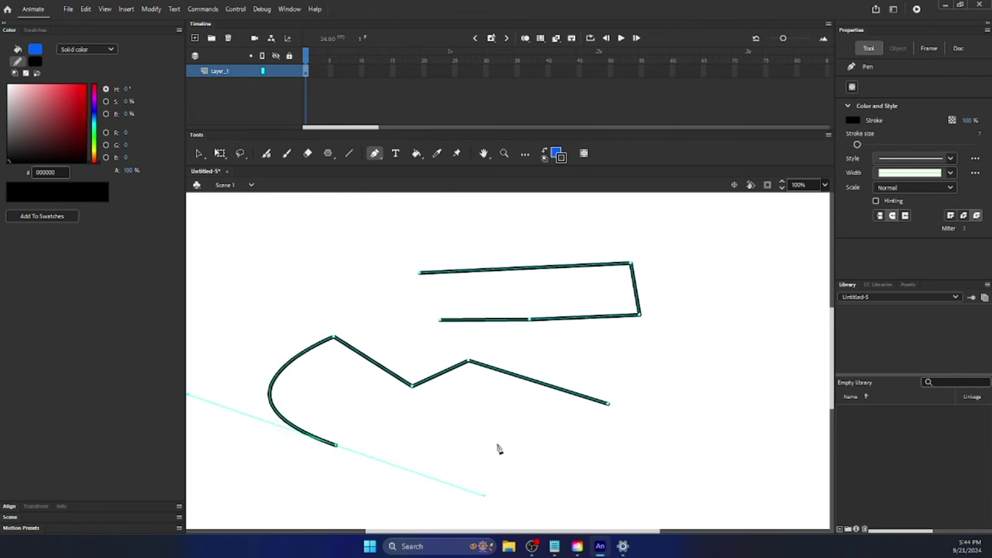
pyautogui.moveTo(497, 443); pyautogui.dragTo(557, 427)
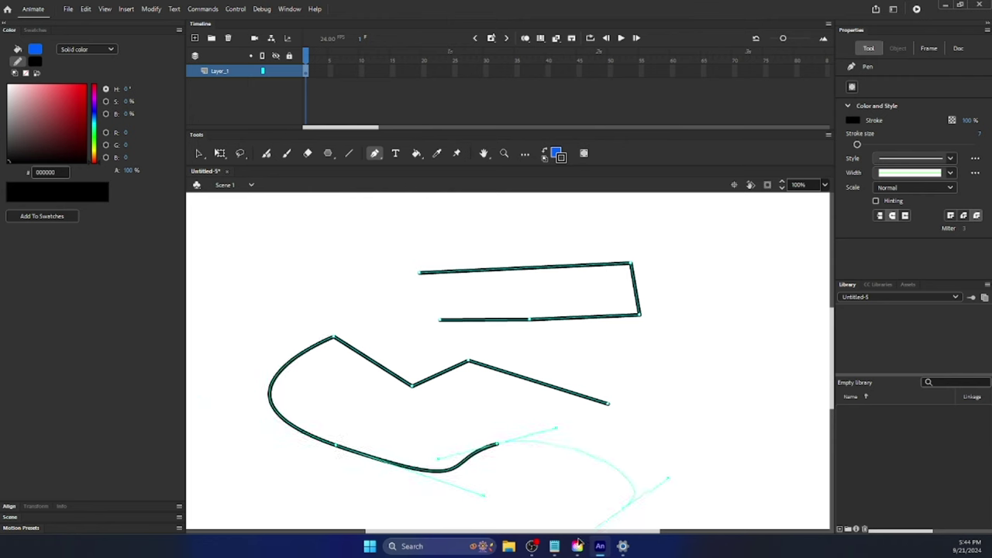
pyautogui.moveTo(626, 507); pyautogui.dragTo(657, 486)
pyautogui.moveTo(760, 431); pyautogui.dragTo(633, 436)
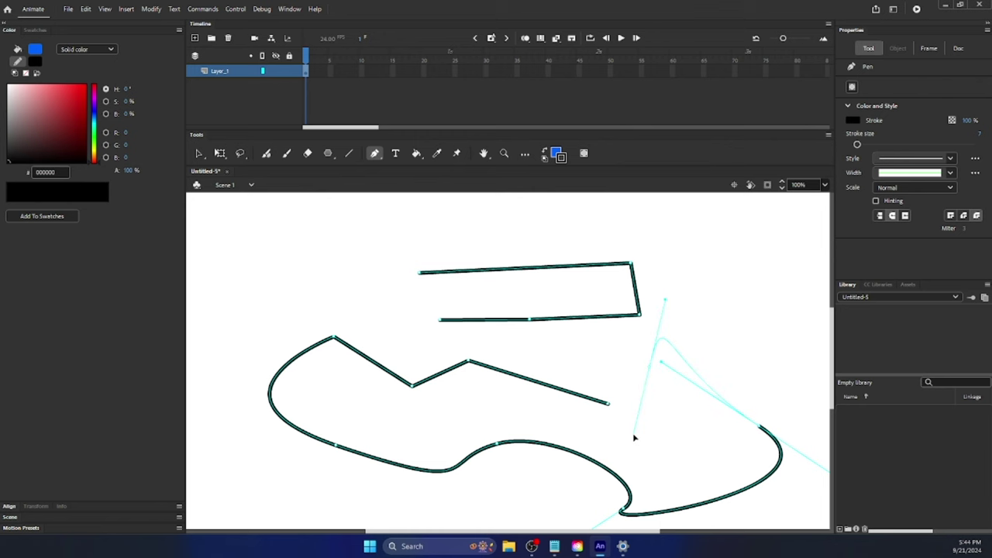
pyautogui.click(612, 404)
# Select all the pen paths on the stage and delete them
pyautogui.press('v')
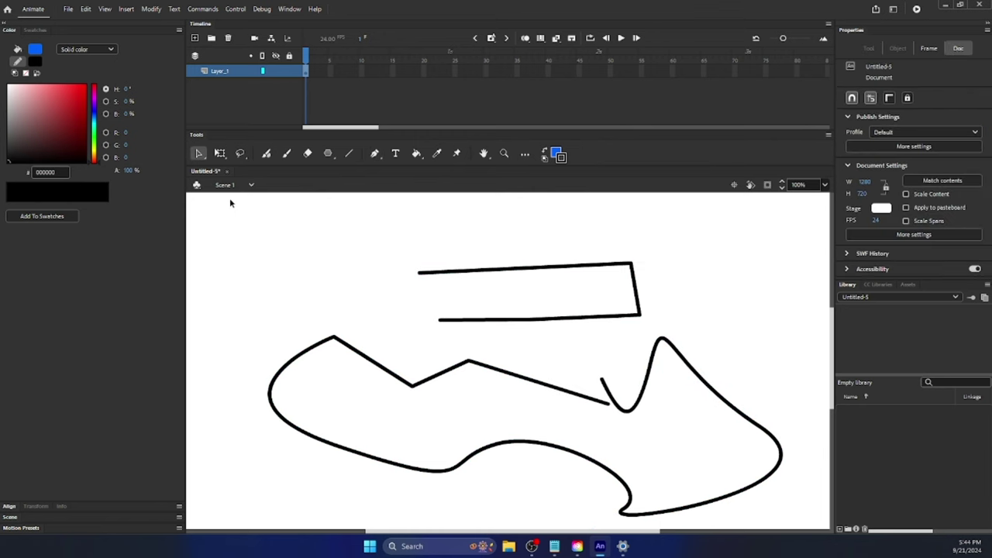
pyautogui.moveTo(224, 202)
pyautogui.mouseDown()
pyautogui.moveTo(421, 348)
pyautogui.moveTo(778, 472)
pyautogui.moveTo(809, 527)
pyautogui.mouseUp()
pyautogui.press('Delete')
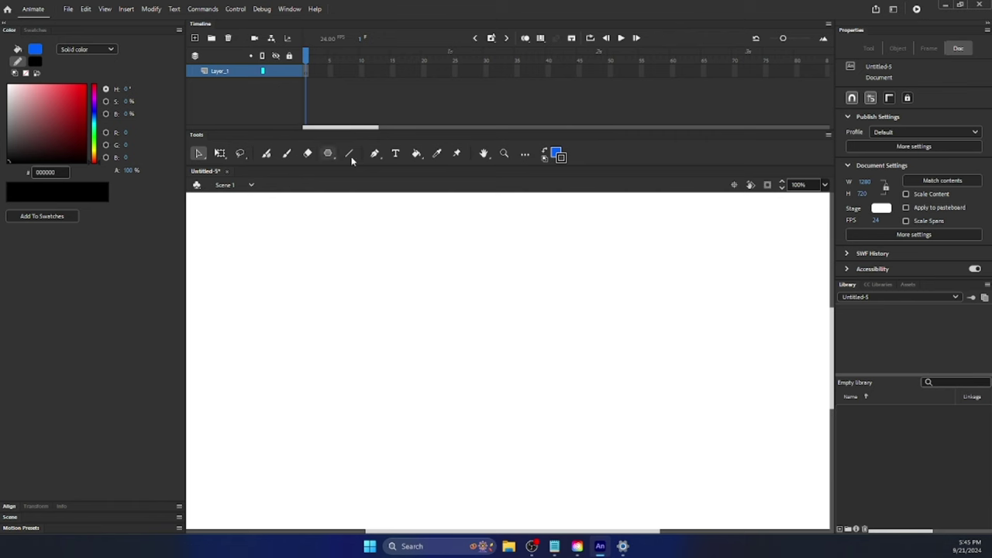
# Draw a blue rectangle with a black outline in the middle of the stage and fill it with magenta E200FF using the Paint Bucket Tool
pyautogui.press('r')
pyautogui.moveTo(393, 264); pyautogui.dragTo(539, 385)
pyautogui.click(417, 154)
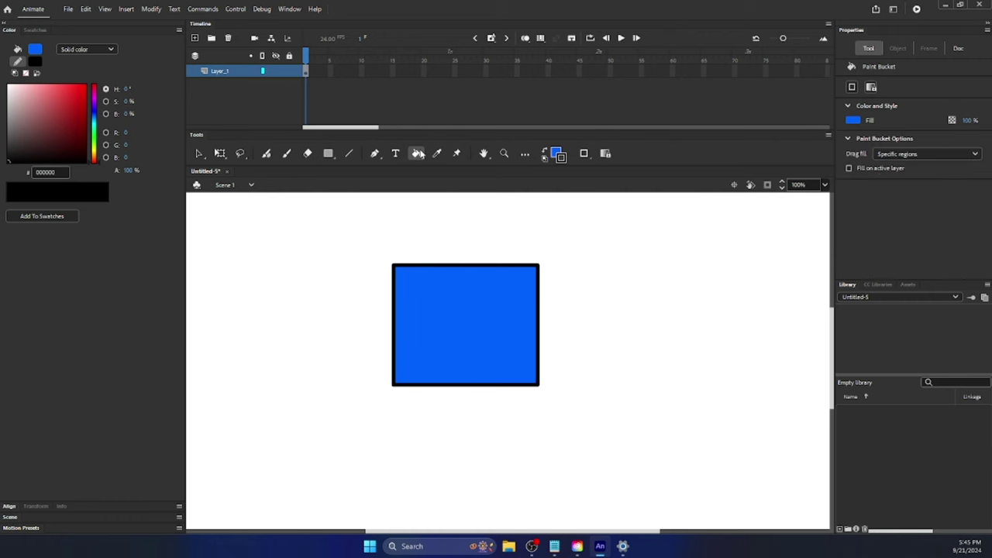
pyautogui.click(17, 49)
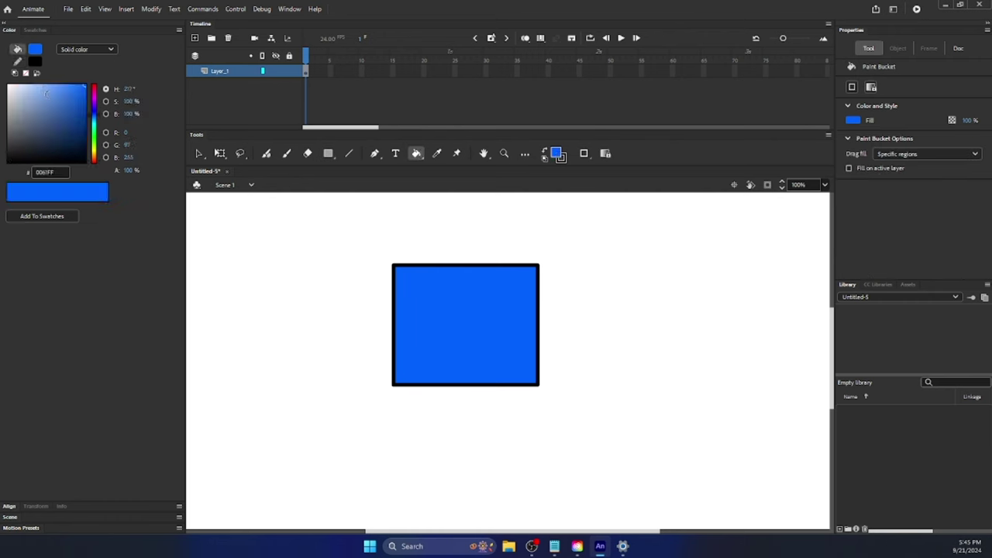
pyautogui.moveTo(95, 114); pyautogui.dragTo(95, 99)
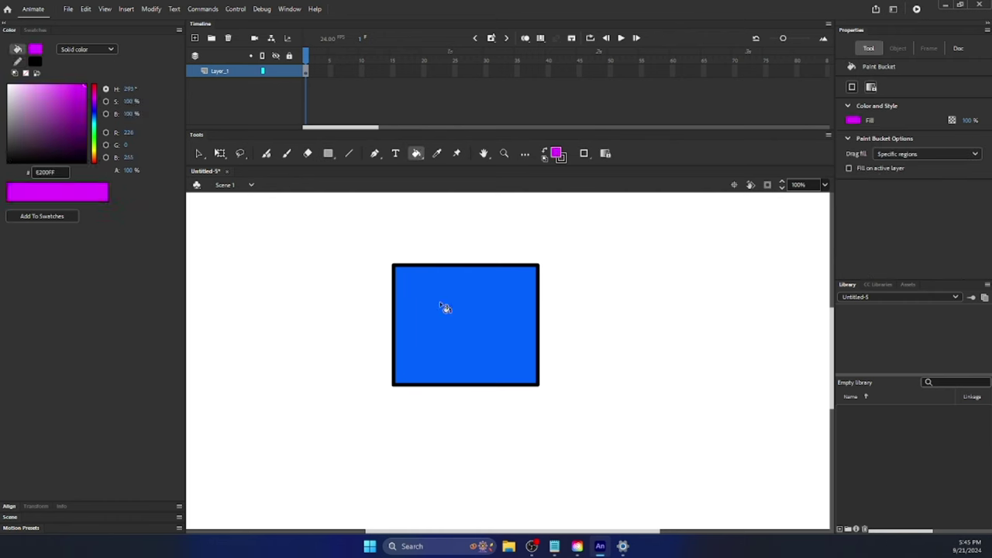
pyautogui.click(439, 301)
# Refill the rectangle with bright green 0DFF00 and again with dark green 13540F
pyautogui.click(95, 143)
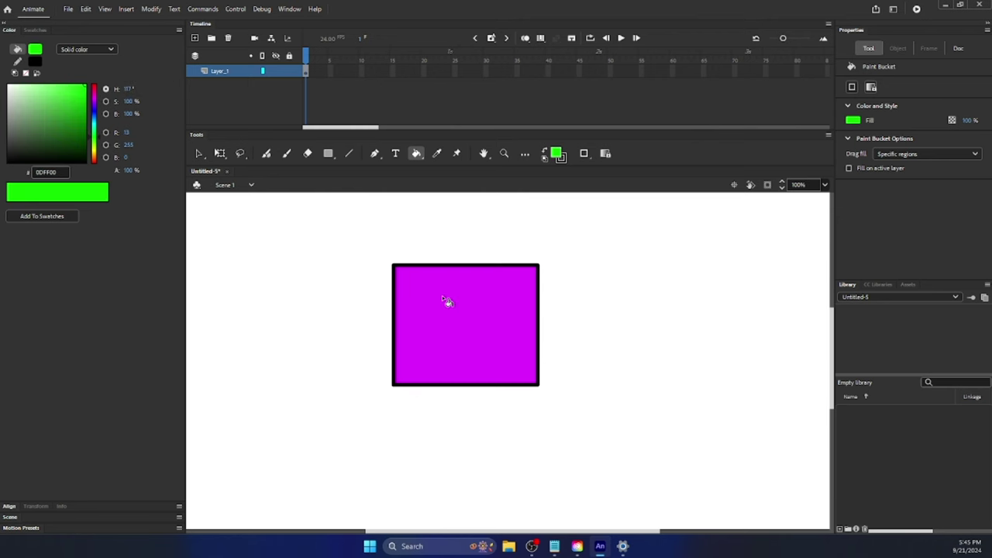
pyautogui.click(447, 300)
pyautogui.click(71, 137)
pyautogui.click(407, 275)
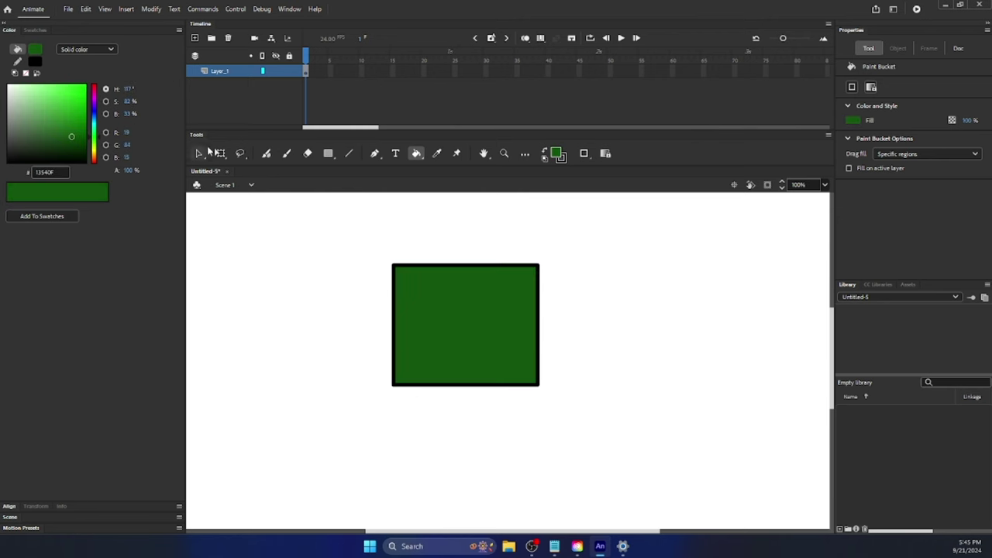
# Switch the Paint Bucket to the Ink Bottle Tool and delete the rectangle's black outline
pyautogui.click(415, 154)
pyautogui.click(434, 168)
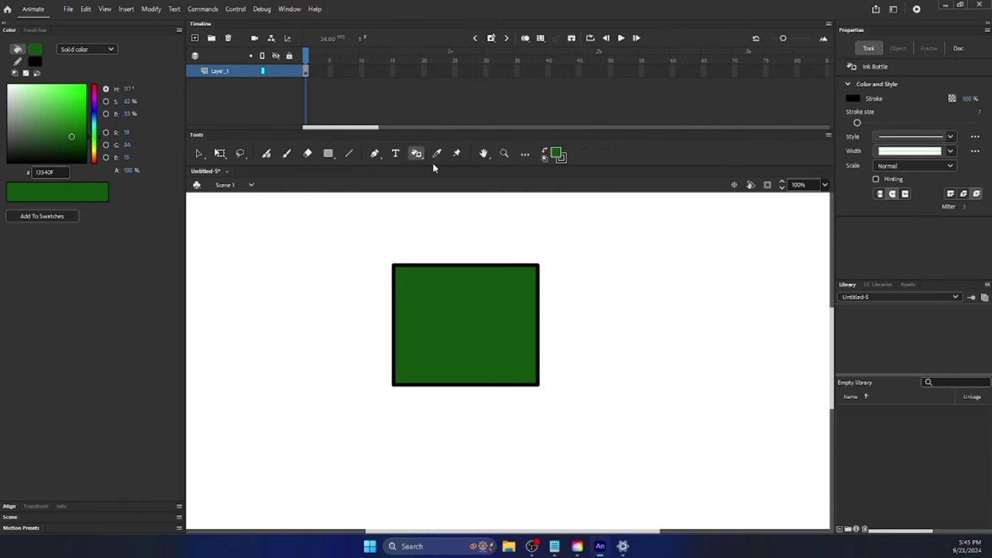
pyautogui.click(199, 153)
pyautogui.doubleClick(466, 264)
pyautogui.press('Delete')
# Recolor the rectangle's fill to green 2EB926 and add a black outline around it with the Ink Bottle Tool
pyautogui.click(481, 308)
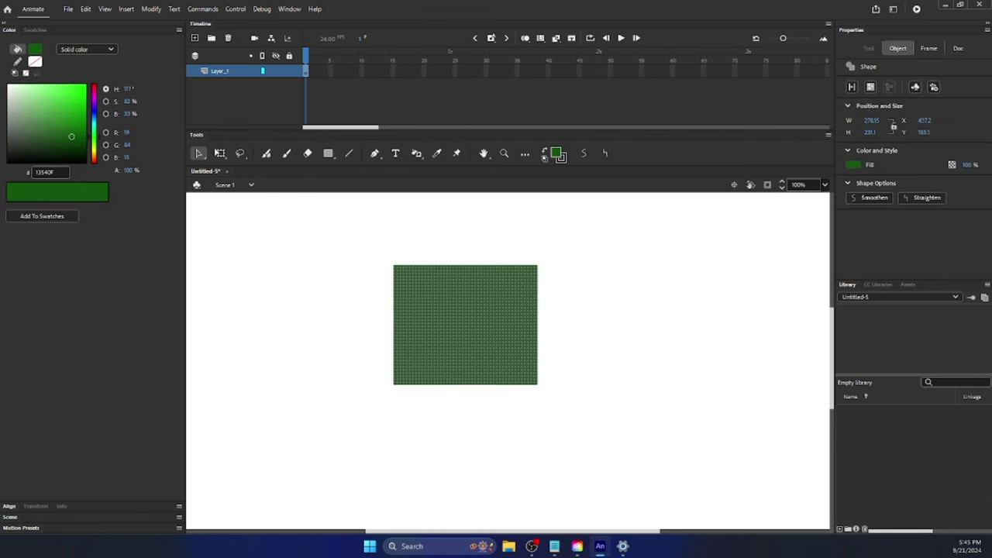
pyautogui.click(69, 106)
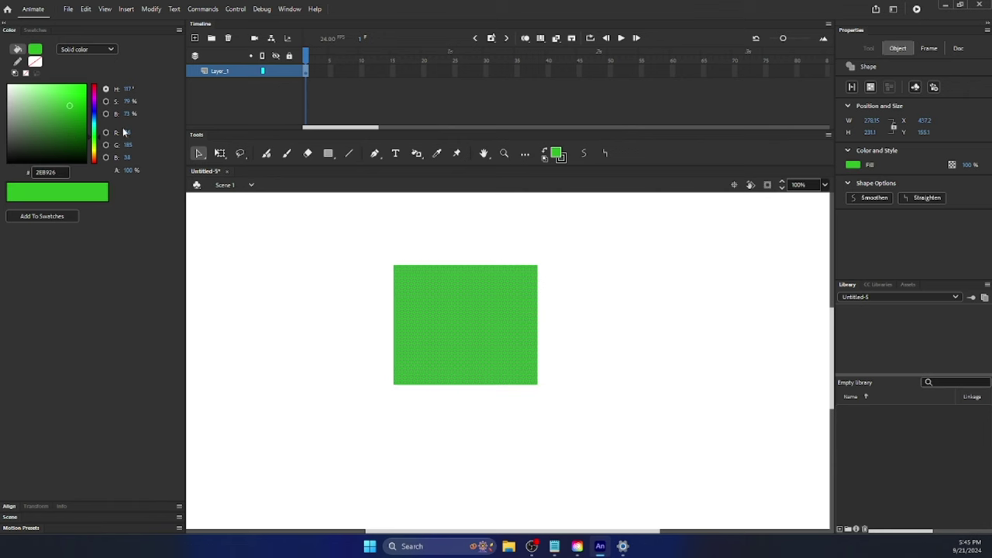
pyautogui.click(391, 263)
pyautogui.click(416, 155)
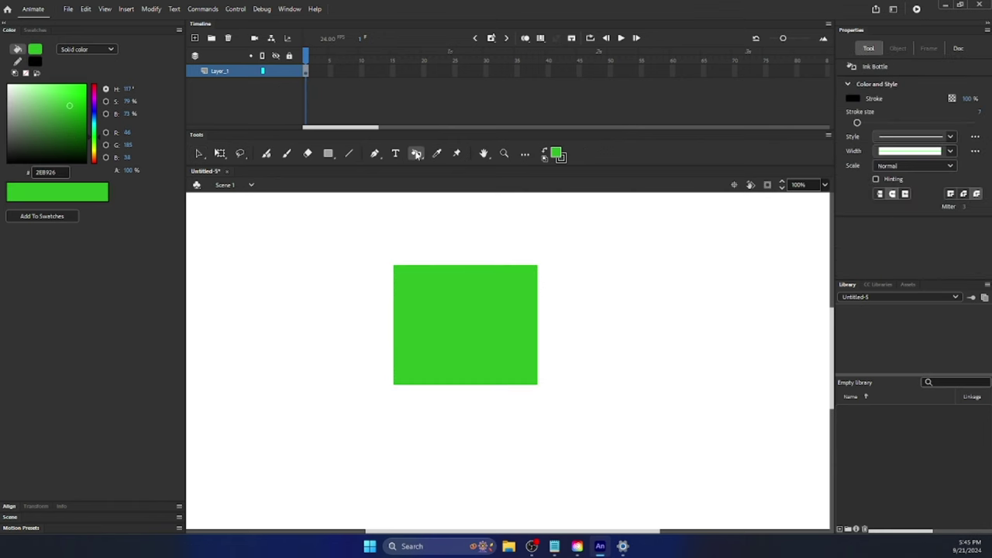
pyautogui.click(425, 284)
# Delete the green rectangle's outline and fill from the stage
pyautogui.press('v')
pyautogui.doubleClick(452, 266)
pyautogui.press('Delete')
pyautogui.click(453, 276)
pyautogui.press('Delete')
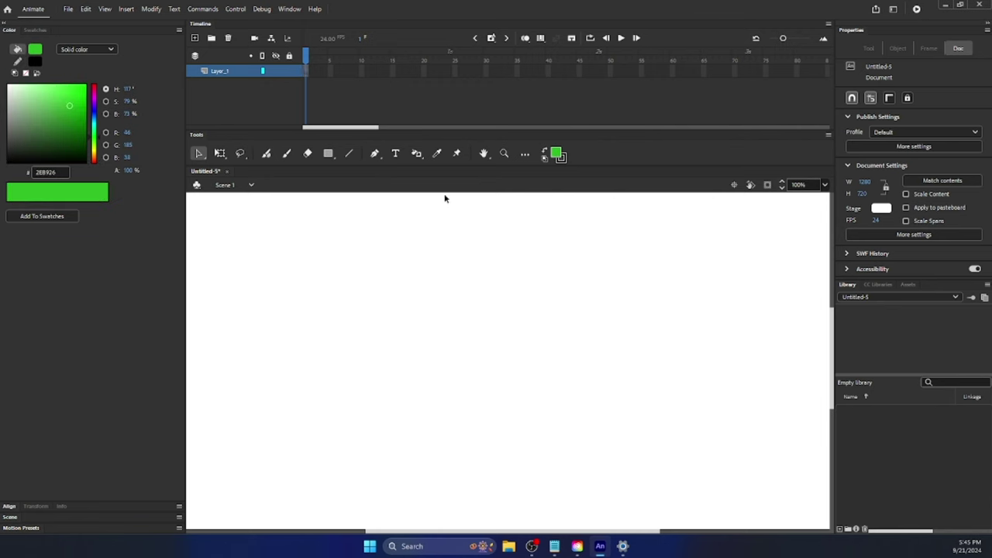
# Sample the stage's white as the fill color with the Eyedropper Tool
pyautogui.click(424, 159)
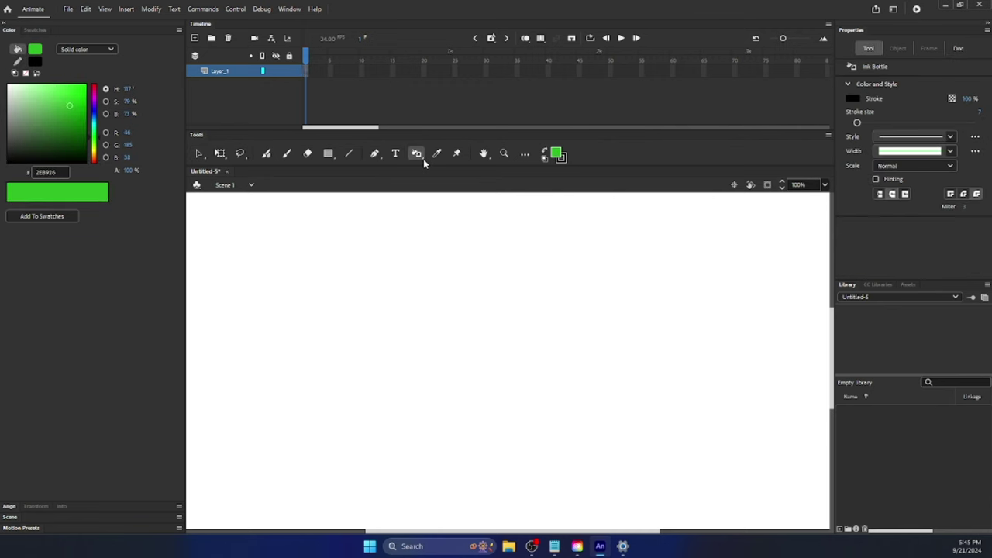
pyautogui.moveTo(424, 159); pyautogui.dragTo(434, 159)
pyautogui.click(434, 157)
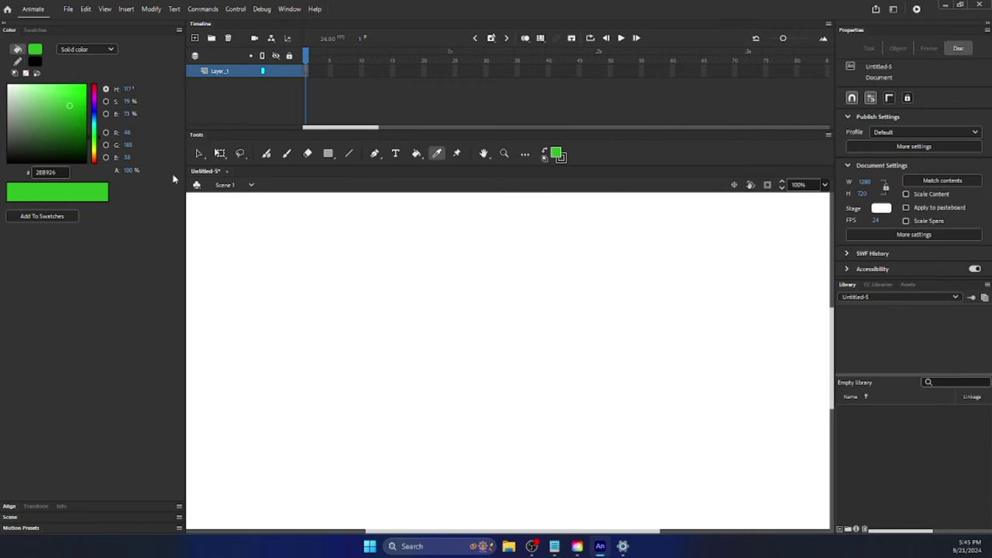
pyautogui.click(451, 288)
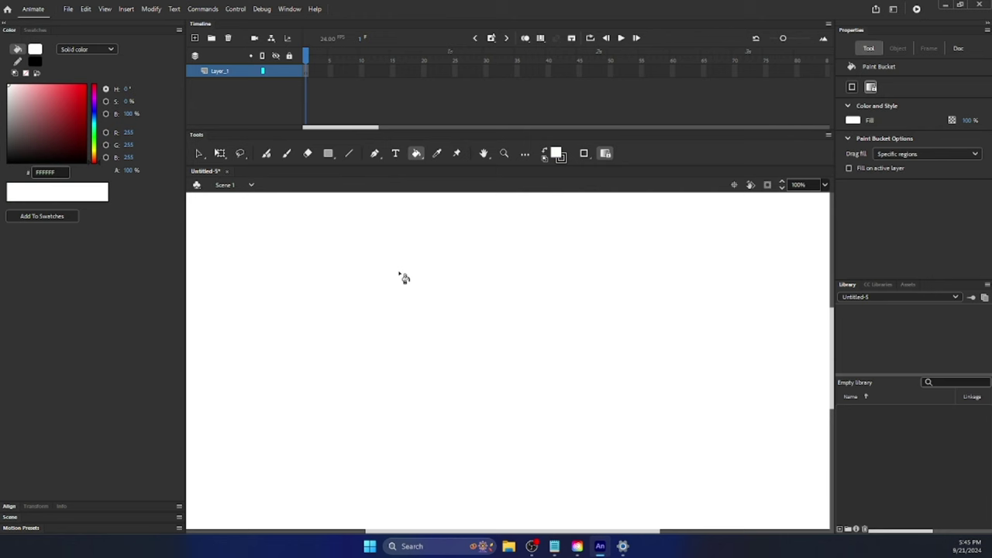
# Move the stage around the workspace with the Hand Tool
pyautogui.click(483, 153)
pyautogui.moveTo(640, 300); pyautogui.dragTo(517, 408)
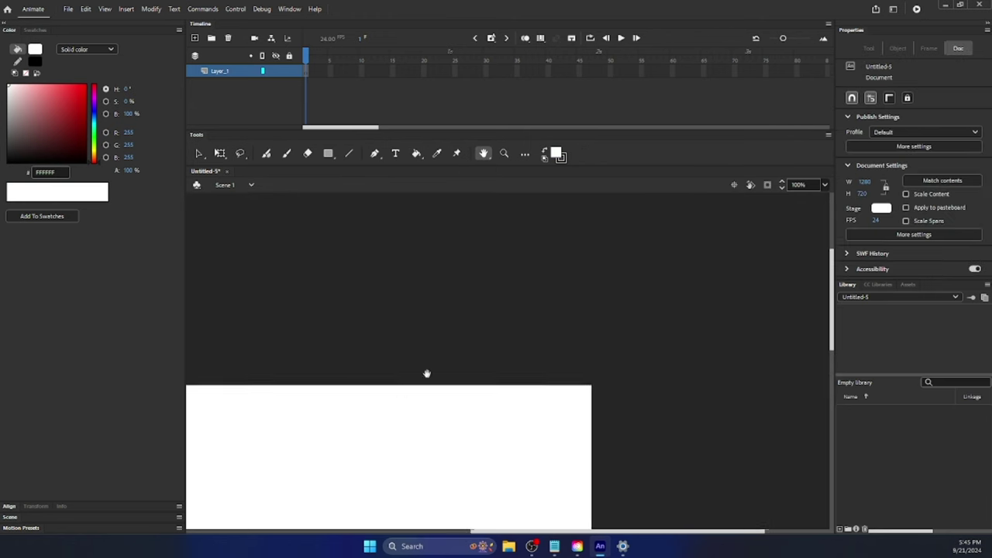
pyautogui.moveTo(426, 374); pyautogui.dragTo(483, 276)
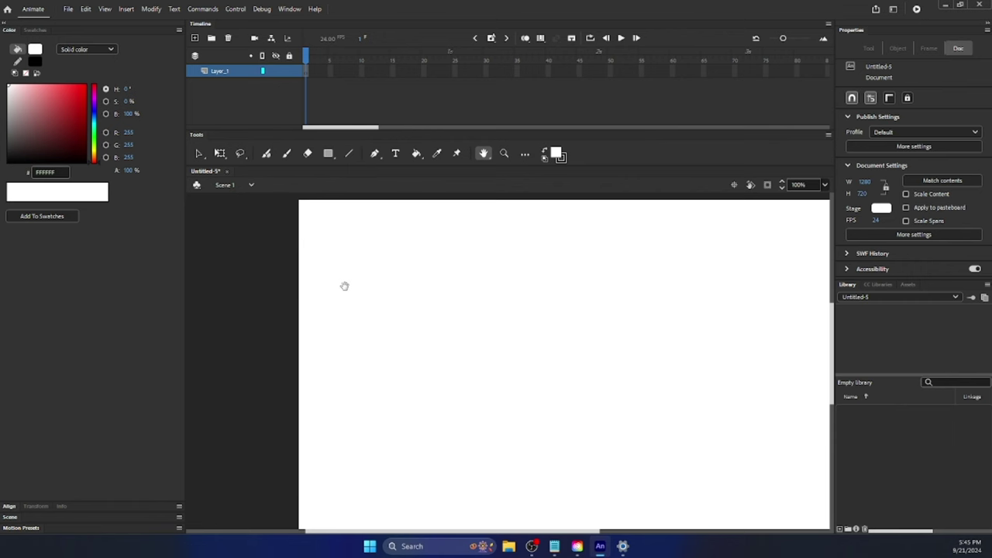
pyautogui.moveTo(488, 292); pyautogui.dragTo(376, 339)
# Magnify an area of the stage with the Zoom Tool, zoom back out to 73%, and review the zoom presets
pyautogui.click(504, 153)
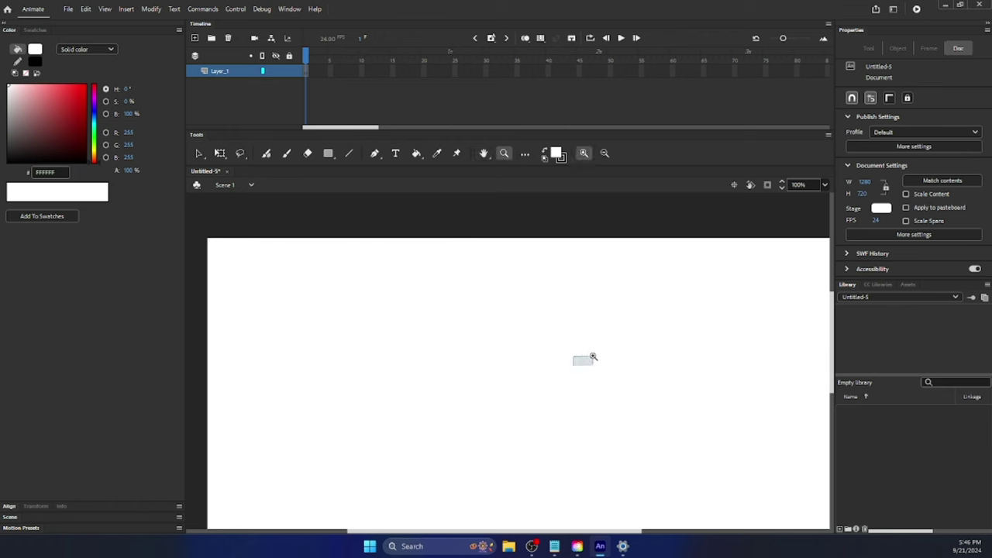
pyautogui.moveTo(592, 358); pyautogui.dragTo(669, 285)
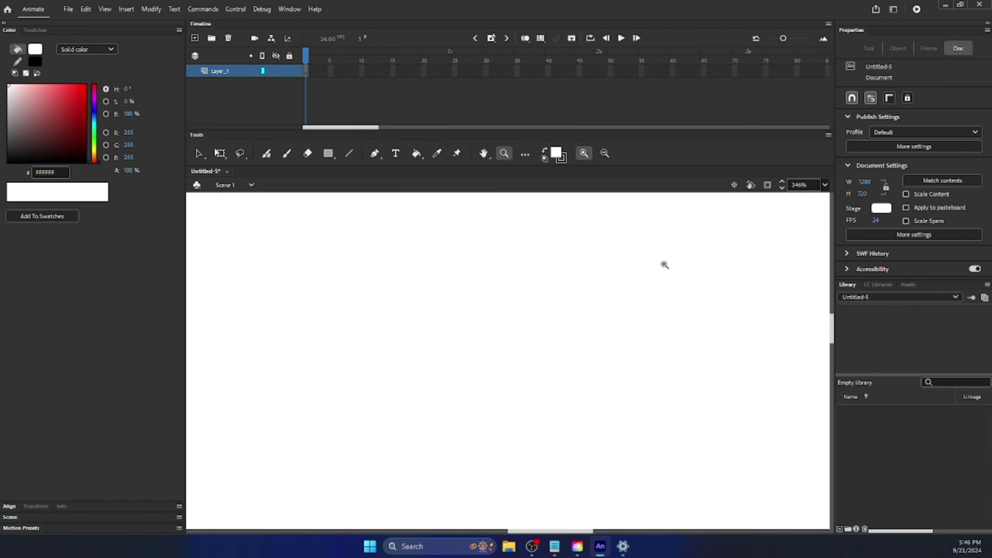
pyautogui.scroll(-7, 662, 265)
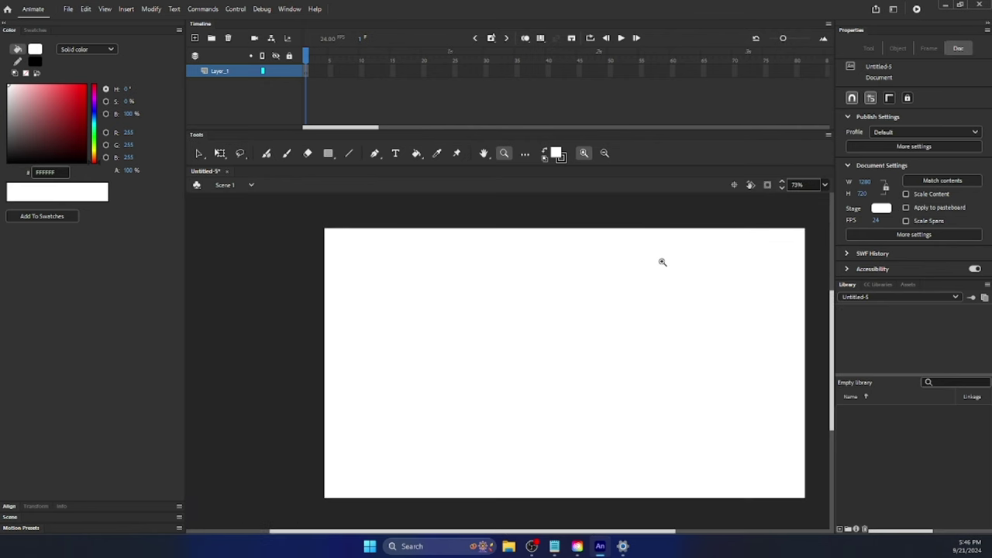
pyautogui.click(822, 184)
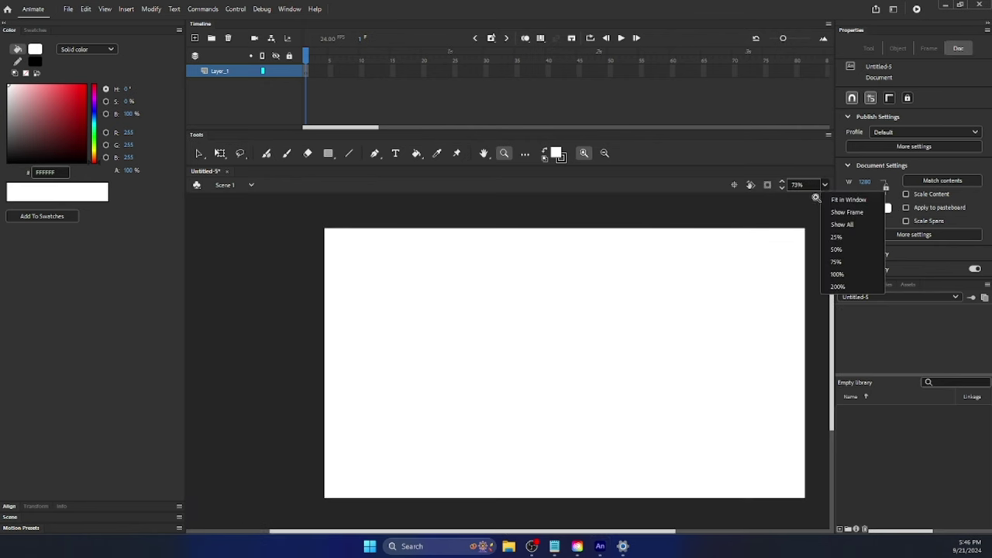
pyautogui.click(824, 186)
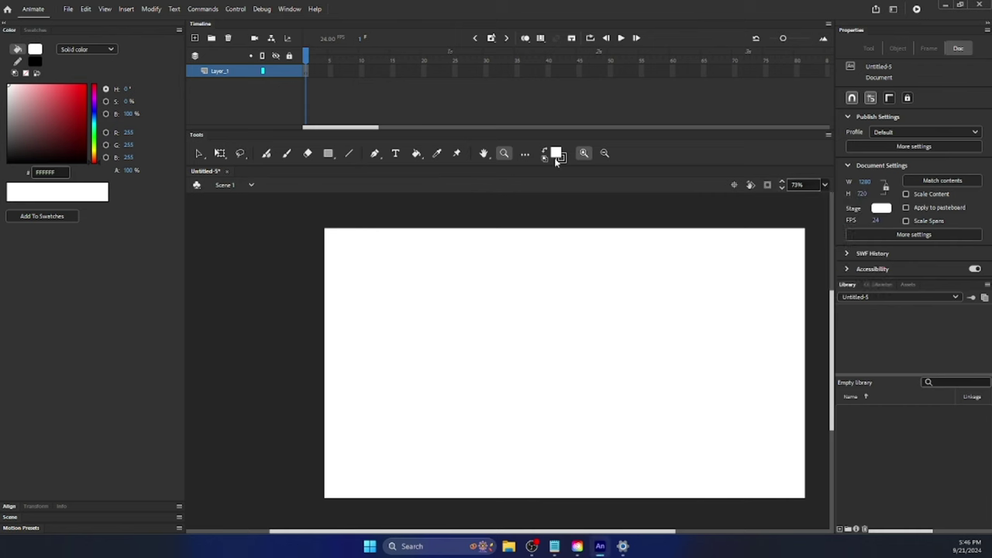
# Review the additional drag-and-drop tools that can be added to the toolbar
pyautogui.click(527, 153)
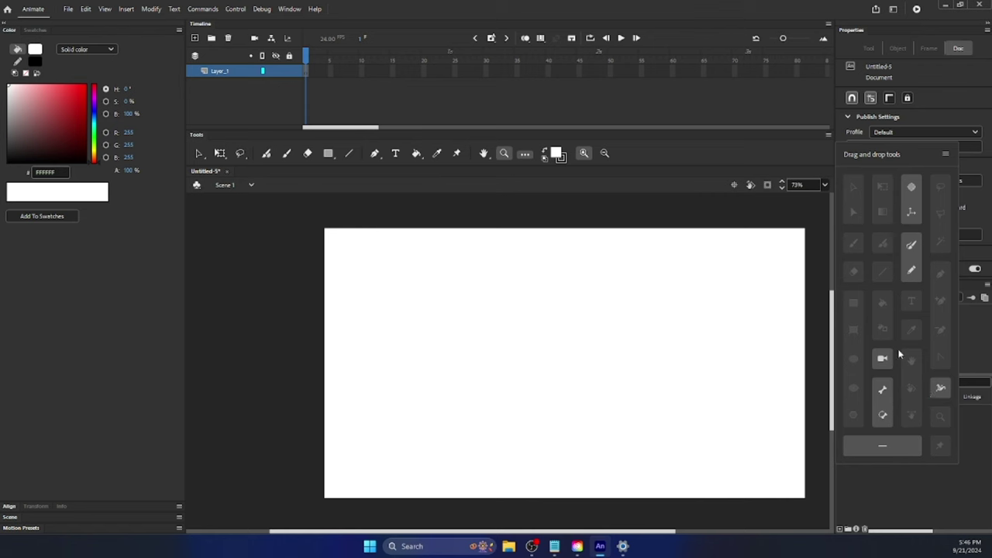
pyautogui.click(945, 155)
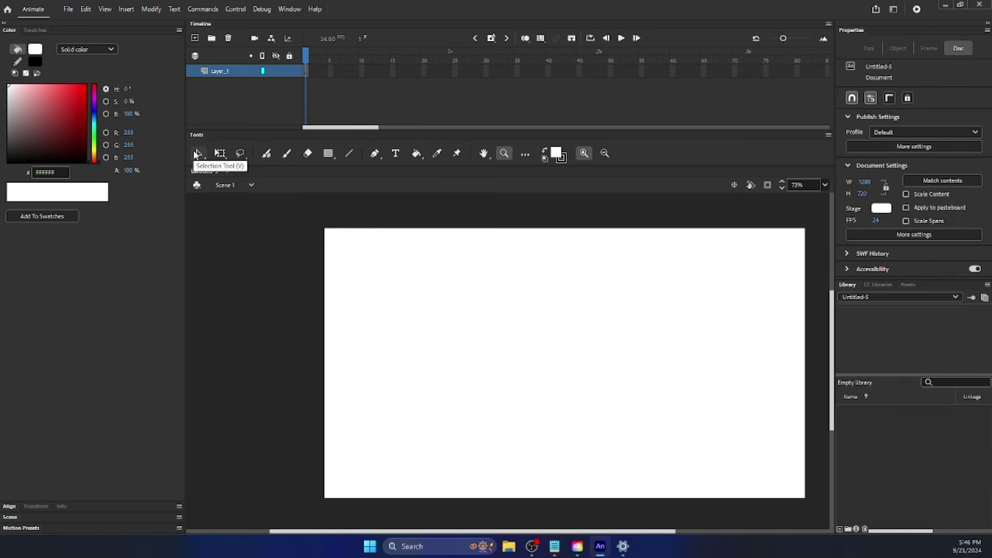
# Set the fill to black 000000 and draw a black rectangle on the right half of the stage
pyautogui.click(328, 153)
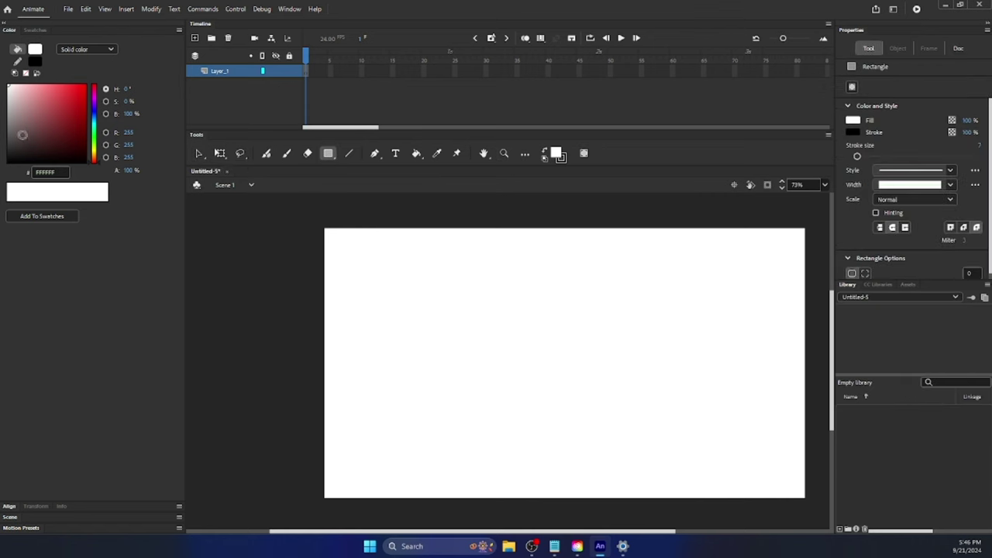
pyautogui.moveTo(22, 135); pyautogui.dragTo(7, 162)
pyautogui.moveTo(546, 305); pyautogui.dragTo(672, 422)
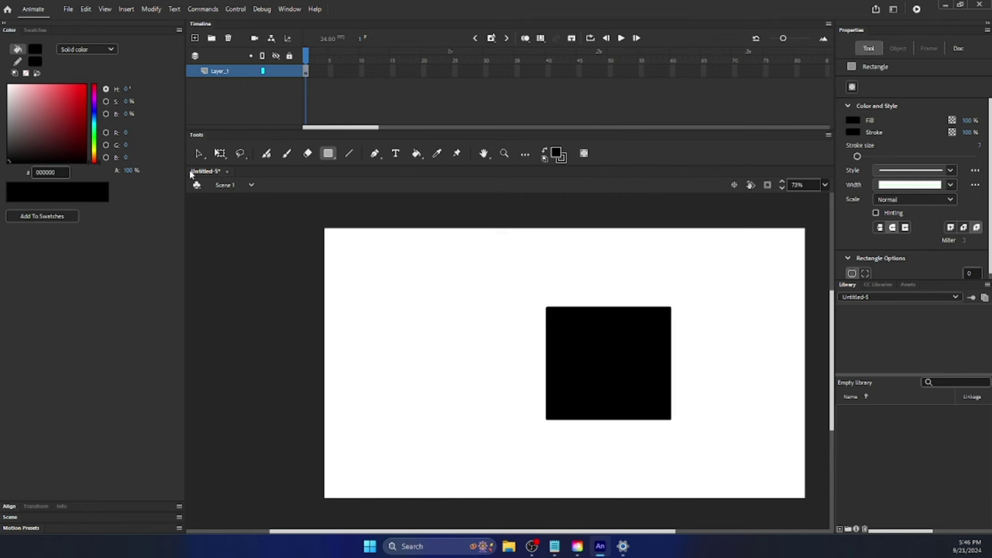
# Select the whole black rectangle with the Selection Tool and reposition it up and to the left on the stage
pyautogui.click(199, 153)
pyautogui.scroll(3, 540, 336)
pyautogui.moveTo(484, 251); pyautogui.dragTo(780, 478)
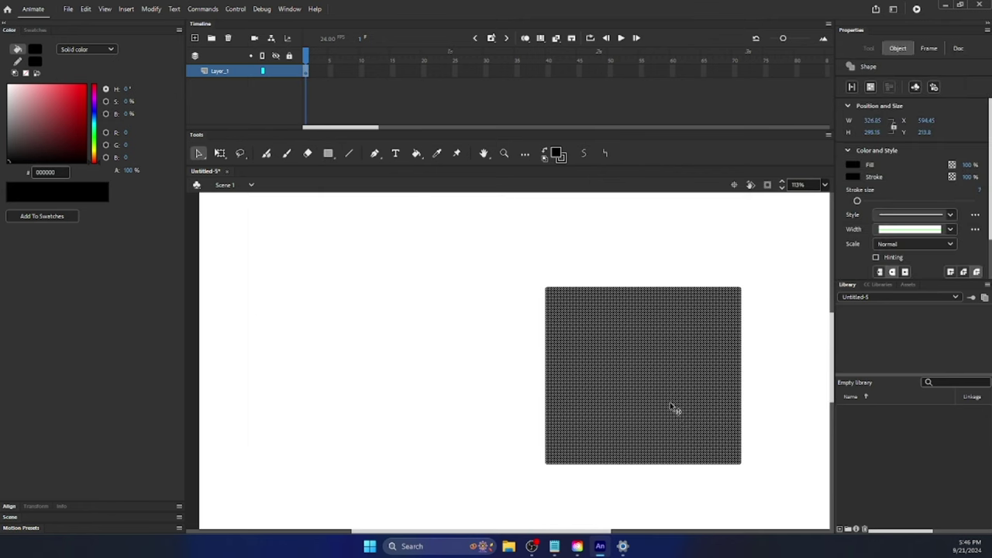
pyautogui.moveTo(631, 357); pyautogui.dragTo(432, 278)
pyautogui.click(653, 412)
pyautogui.moveTo(631, 427); pyautogui.dragTo(305, 206)
pyautogui.moveTo(380, 290); pyautogui.dragTo(438, 323)
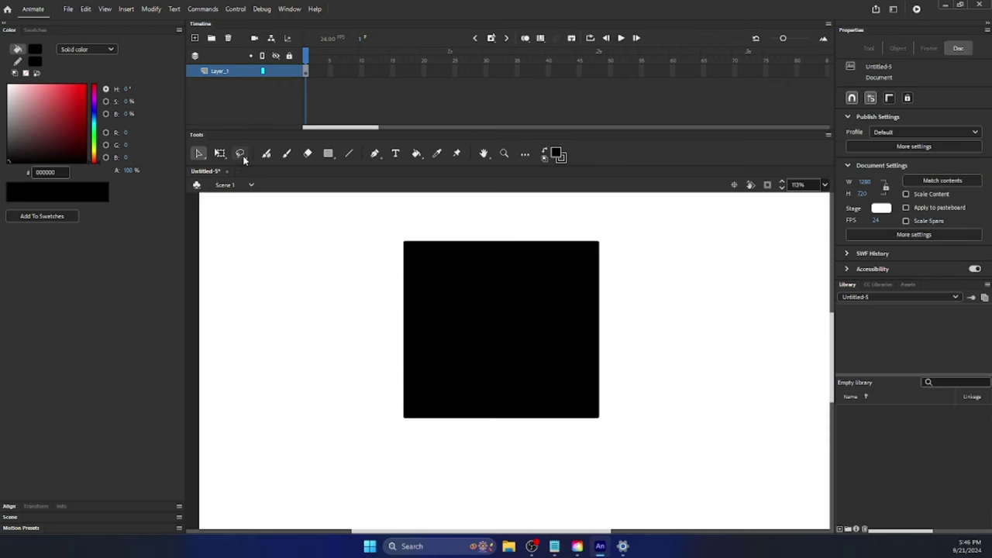
# Try the Free Transform Tool by skewing and rotating the black rectangle, and delete the shape
pyautogui.click(221, 155)
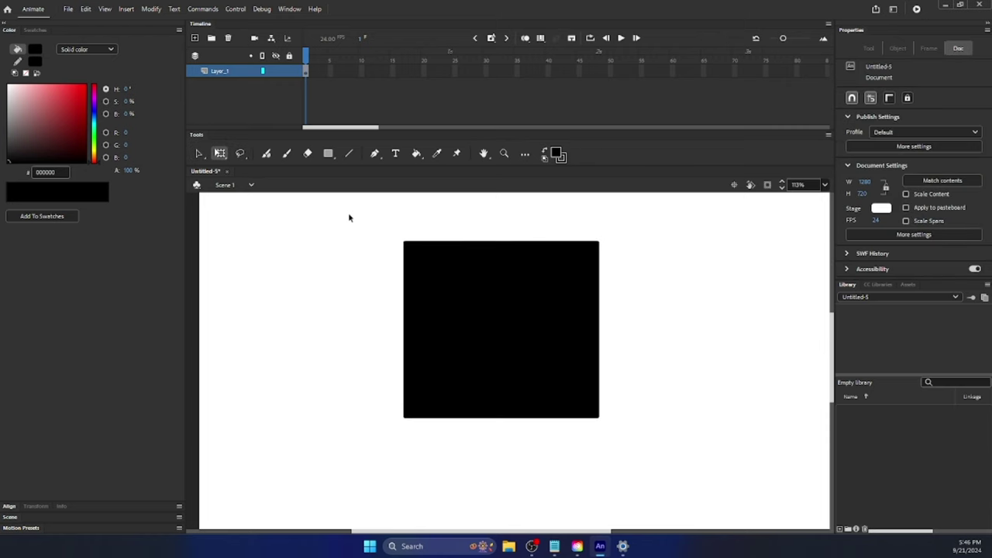
pyautogui.moveTo(349, 217); pyautogui.dragTo(702, 469)
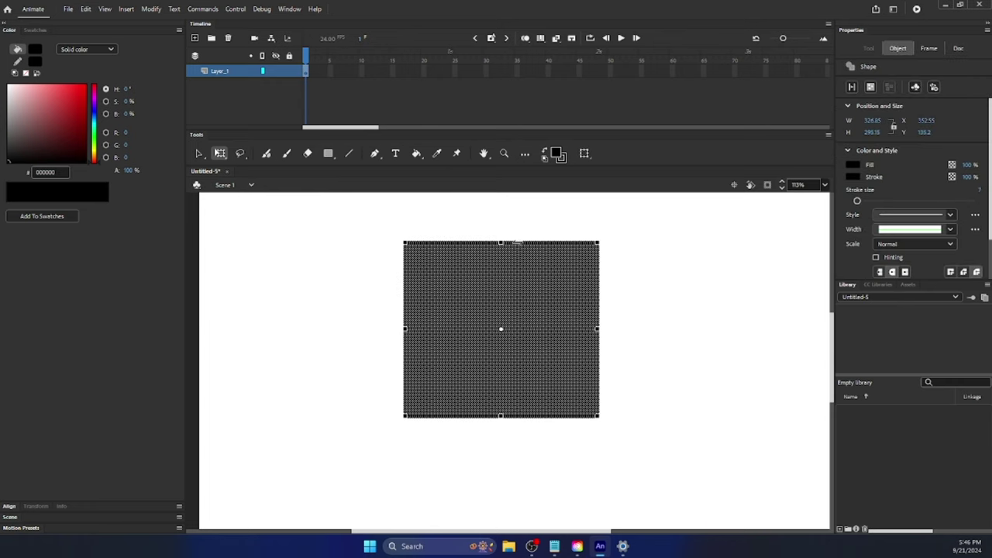
pyautogui.moveTo(523, 245); pyautogui.dragTo(598, 250)
pyautogui.moveTo(689, 253); pyautogui.dragTo(696, 369)
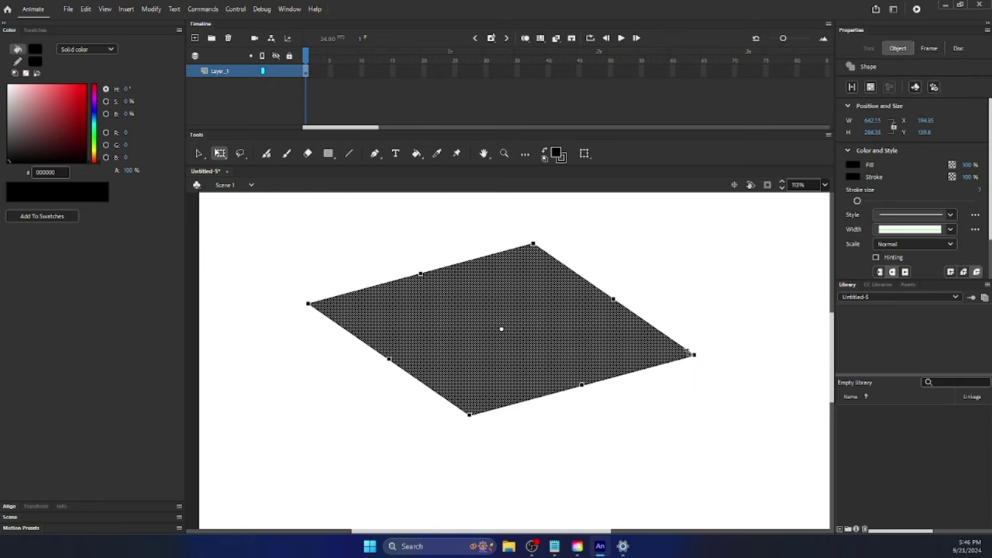
pyautogui.moveTo(661, 331); pyautogui.dragTo(496, 268)
pyautogui.press('Delete')
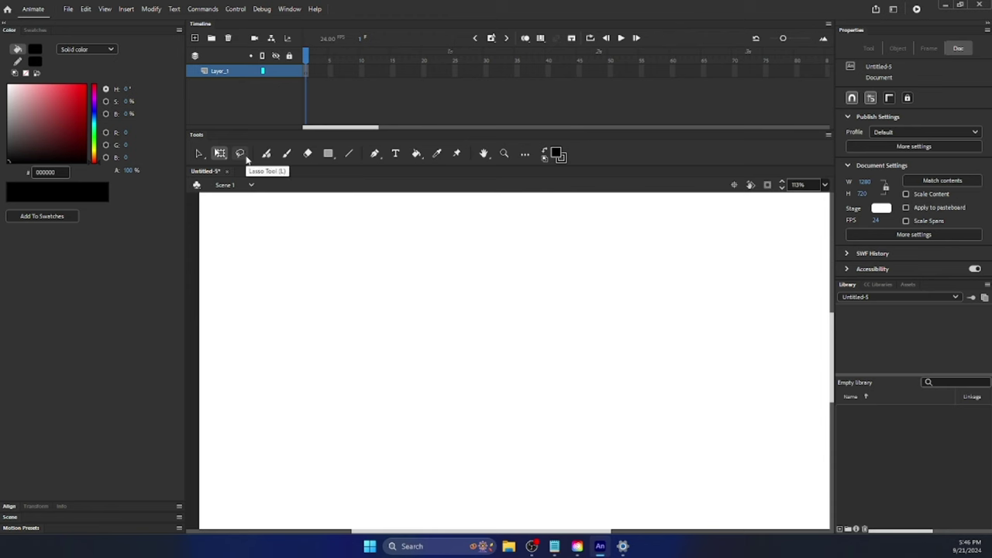
# Draw a black rectangle with the Rectangle Tool near the middle of the stage
pyautogui.click(243, 155)
pyautogui.click(308, 155)
pyautogui.click(329, 155)
pyautogui.moveTo(384, 281); pyautogui.dragTo(502, 366)
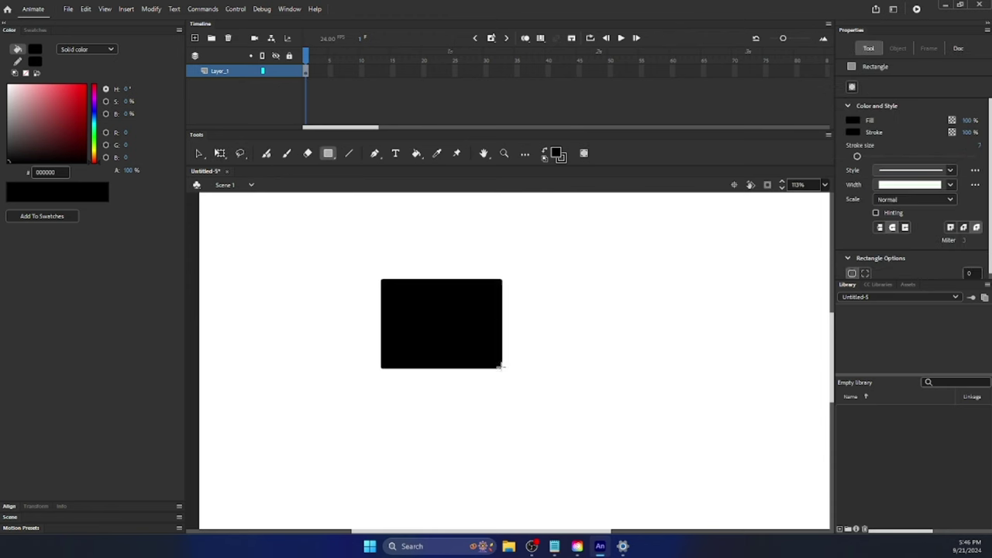
# Try the Lasso Tool by selecting parts of the black rectangle, and delete all artwork from the stage
pyautogui.click(242, 153)
pyautogui.moveTo(367, 338)
pyautogui.mouseDown()
pyautogui.moveTo(449, 296)
pyautogui.moveTo(419, 249)
pyautogui.moveTo(369, 348)
pyautogui.mouseUp()
pyautogui.moveTo(556, 351); pyautogui.dragTo(571, 416)
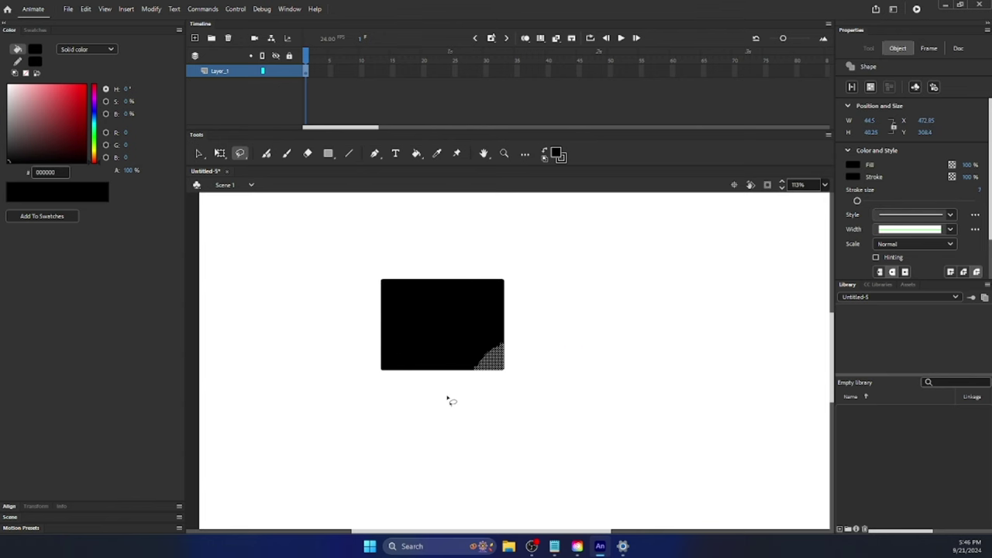
pyautogui.moveTo(437, 248)
pyautogui.mouseDown()
pyautogui.moveTo(448, 275)
pyautogui.moveTo(402, 317)
pyautogui.moveTo(461, 315)
pyautogui.moveTo(532, 224)
pyautogui.mouseUp()
pyautogui.press('Delete')
pyautogui.hotkey('ctrl', 'a')
pyautogui.press('Delete')
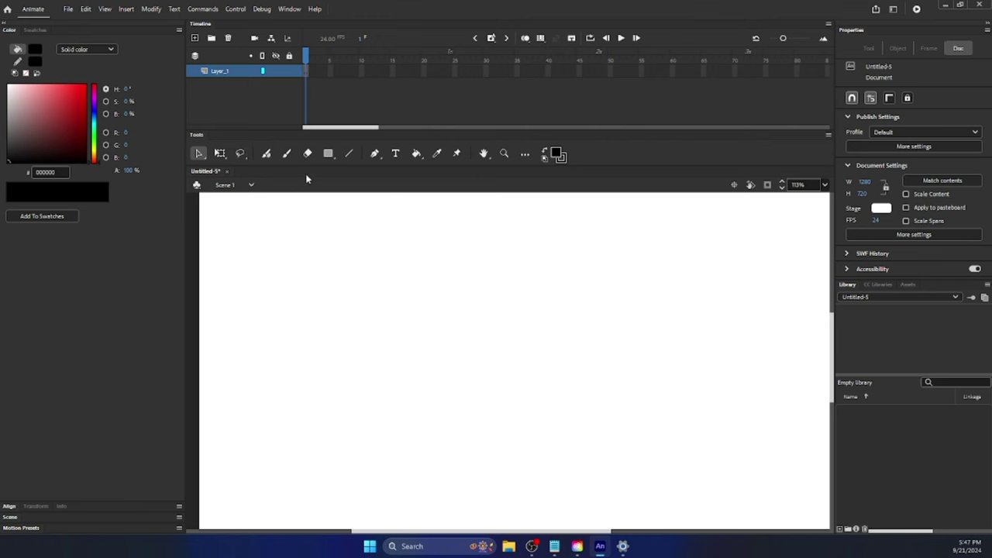
# Set the fill to light gray CCCCCC and draw a black-outlined rectangle about 305 by 249 px
pyautogui.click(328, 153)
pyautogui.click(34, 49)
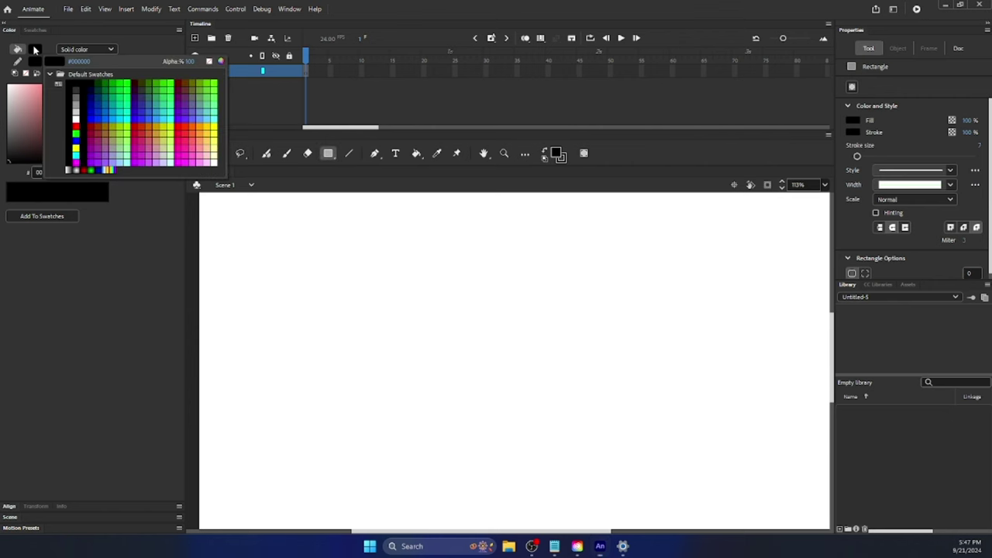
pyautogui.click(75, 109)
pyautogui.moveTo(360, 209); pyautogui.dragTo(540, 355)
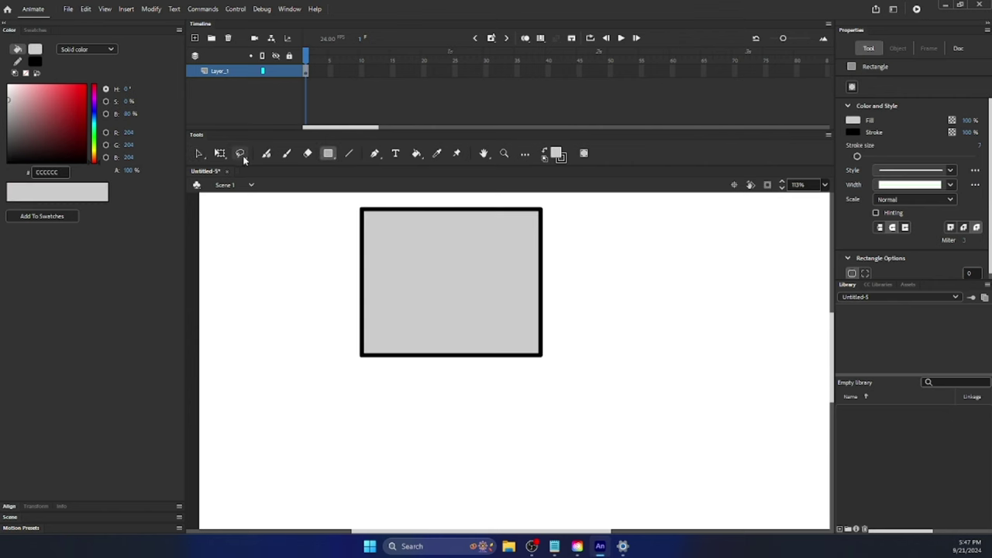
# Select the gray rectangle's fill and outline together, and reposition it lower on the stage and slightly to the right
pyautogui.click(198, 152)
pyautogui.moveTo(659, 405)
pyautogui.mouseDown()
pyautogui.moveTo(584, 347)
pyautogui.moveTo(298, 197)
pyautogui.mouseUp()
pyautogui.moveTo(435, 249); pyautogui.dragTo(463, 302)
pyautogui.click(611, 277)
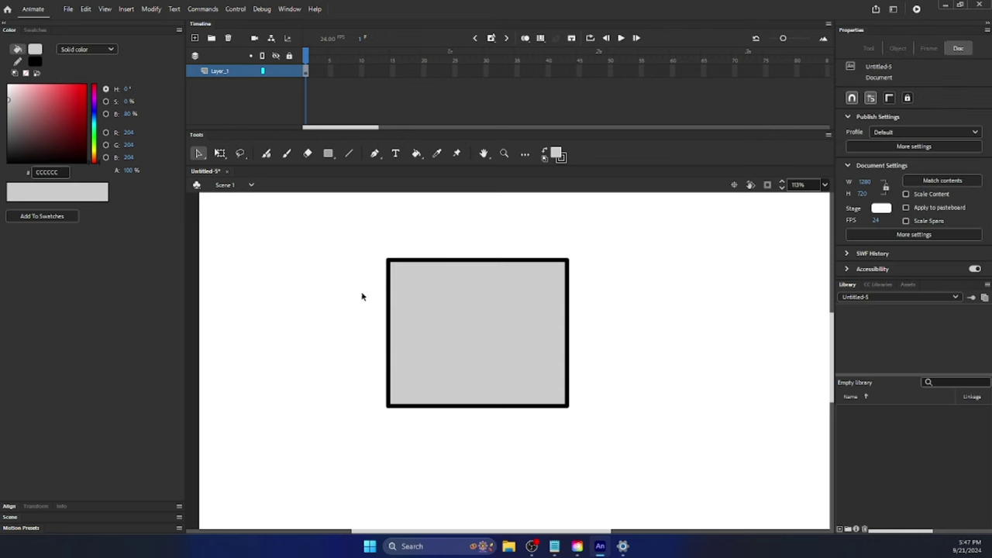
pyautogui.moveTo(336, 223); pyautogui.dragTo(656, 442)
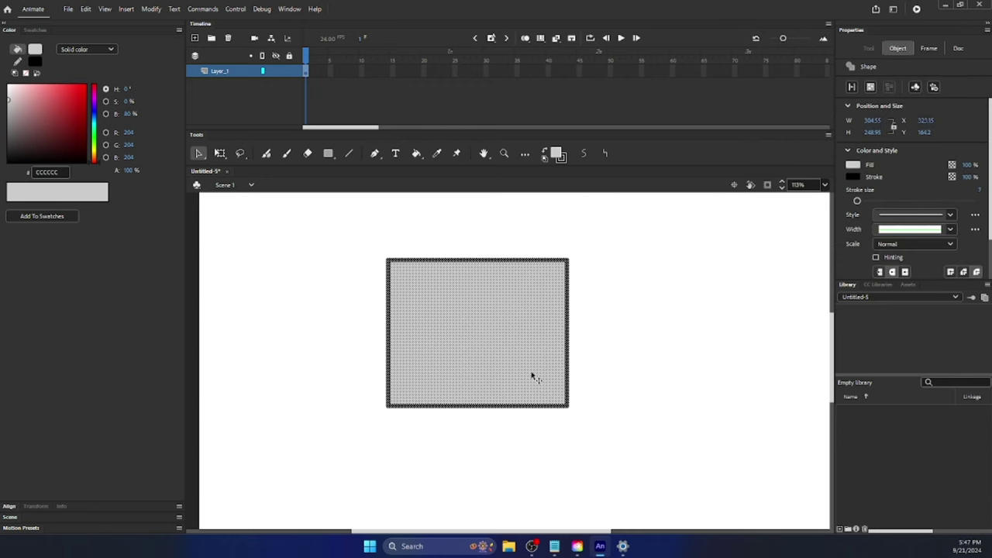
pyautogui.moveTo(530, 373); pyautogui.dragTo(502, 374)
pyautogui.click(619, 378)
pyautogui.scroll(-1, 489, 387)
pyautogui.scroll(1, 496, 396)
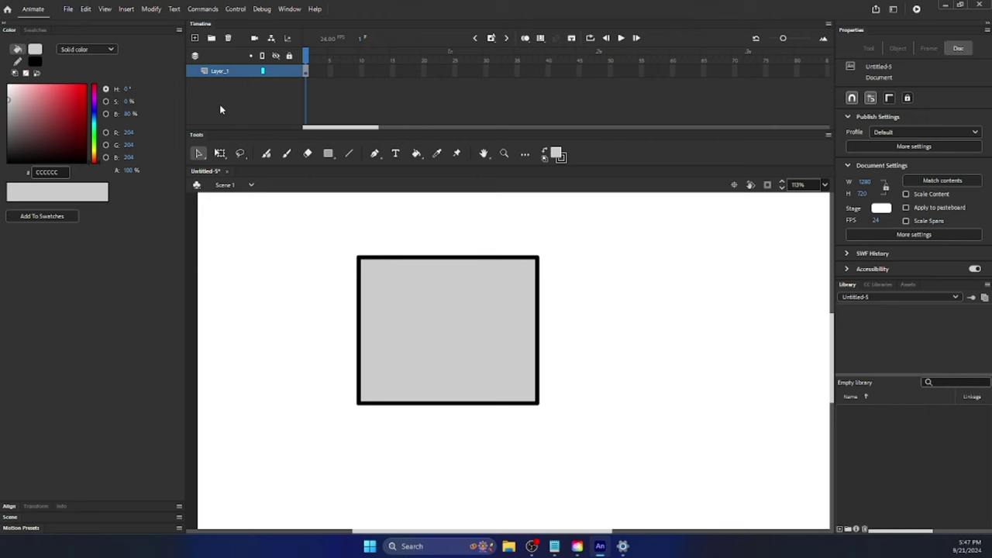
# Insert regular frames on Layer_1 and remove the extra one so its span ends at frame 24
pyautogui.click(490, 38)
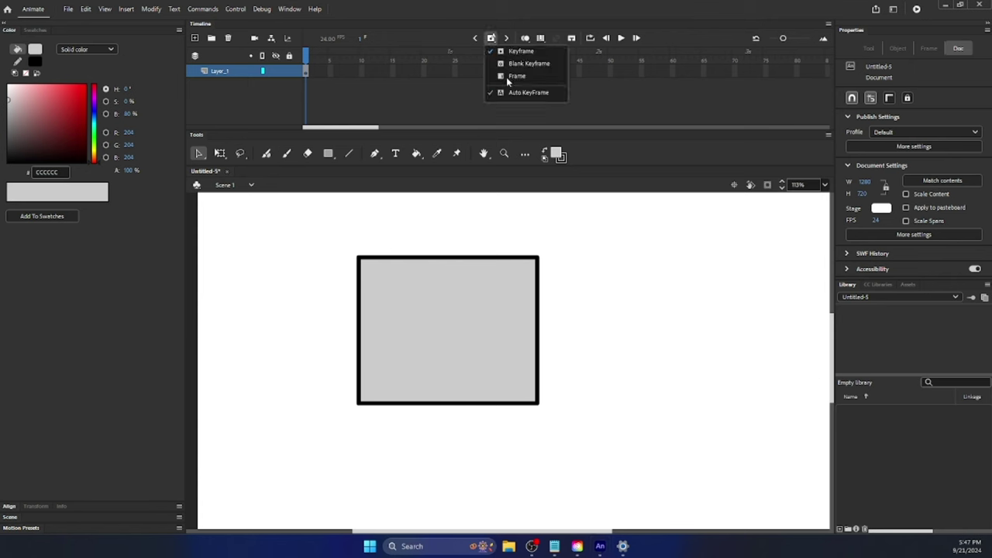
pyautogui.click(506, 76)
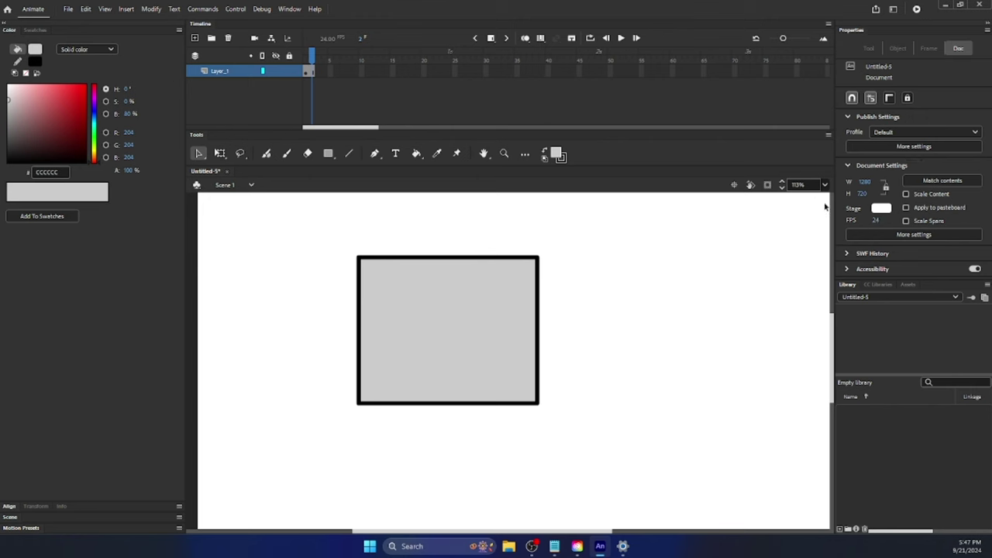
pyautogui.press('F5')
pyautogui.press('F5')
pyautogui.press('F5')
pyautogui.press('F5')
pyautogui.press('F5')
pyautogui.press('F5')
pyautogui.press('F5')
pyautogui.press('F5')
pyautogui.press('F5')
pyautogui.press('F5')
pyautogui.press('F5')
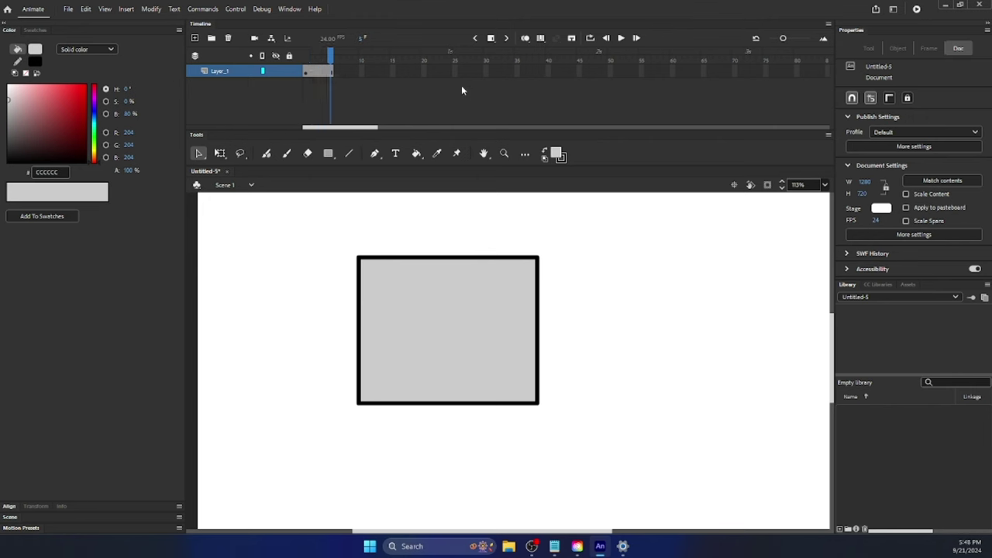
pyautogui.press('F5')
pyautogui.press('F5')
pyautogui.press('F5')
pyautogui.press('F5')
pyautogui.press('F5')
pyautogui.press('F5')
pyautogui.press('F5')
pyautogui.press('F5')
pyautogui.press('F5')
pyautogui.press('F5')
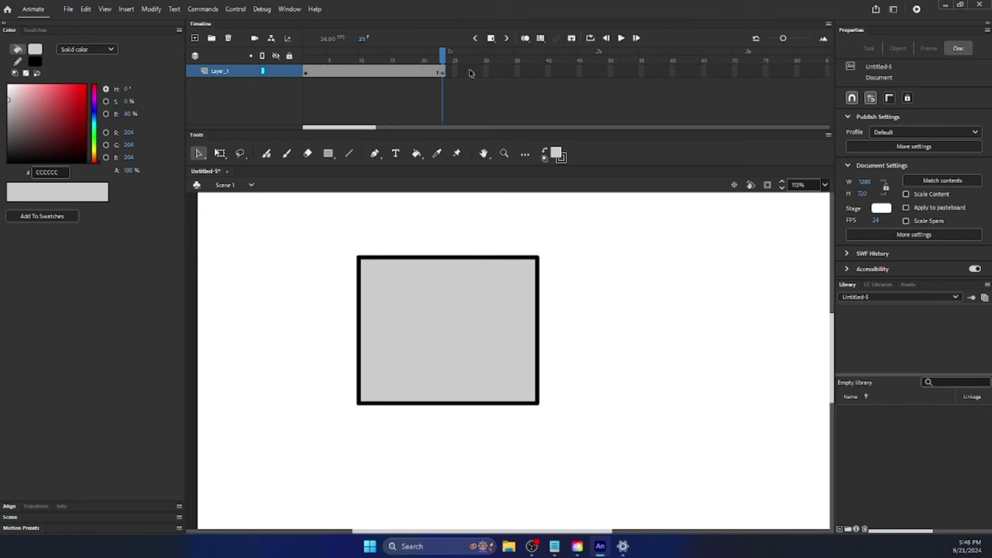
pyautogui.press('F5')
pyautogui.press('F5')
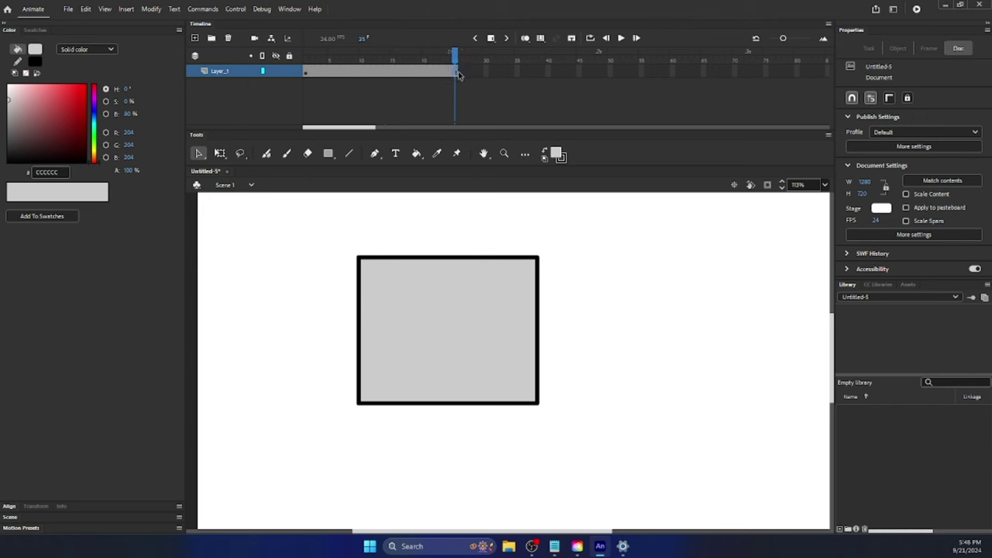
pyautogui.hotkey('shift', 'F5')
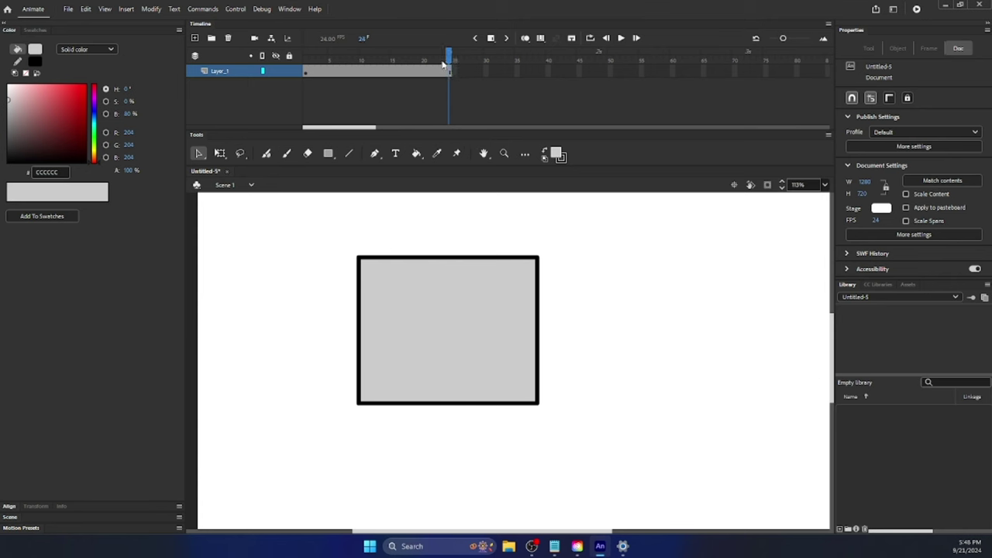
# Try inserting a frame from frame 1 and undo it, and practice adding and removing several frames
pyautogui.hotkey('shift', ',')
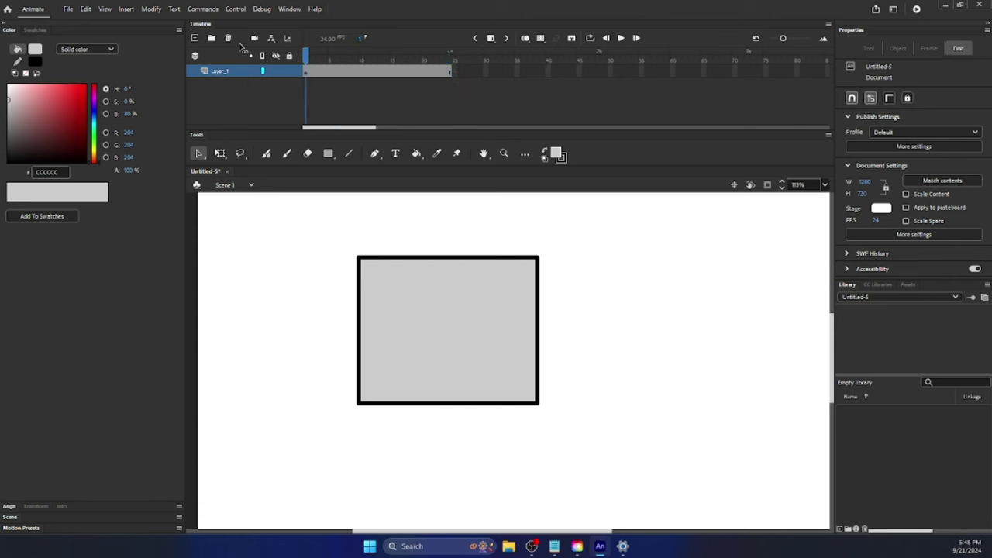
pyautogui.click(493, 39)
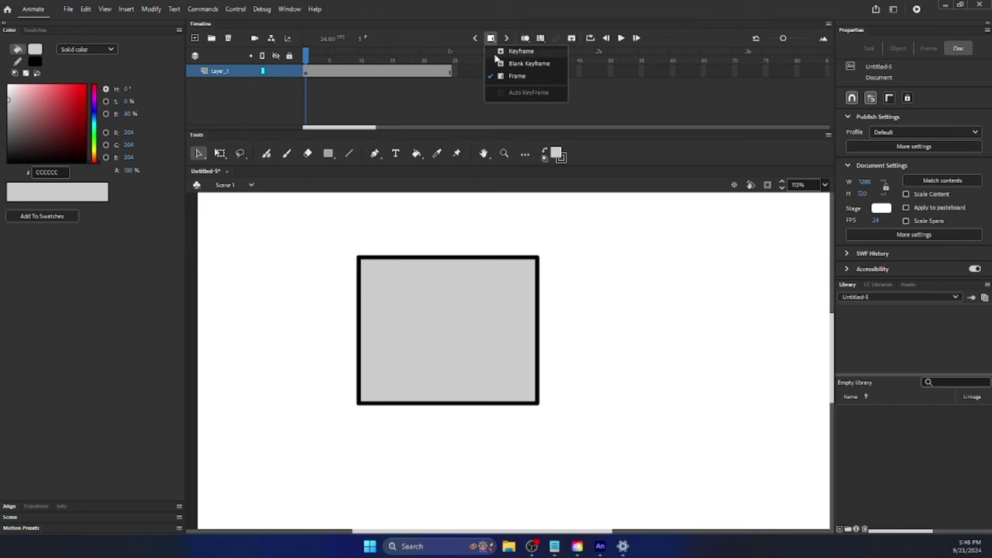
pyautogui.click(503, 76)
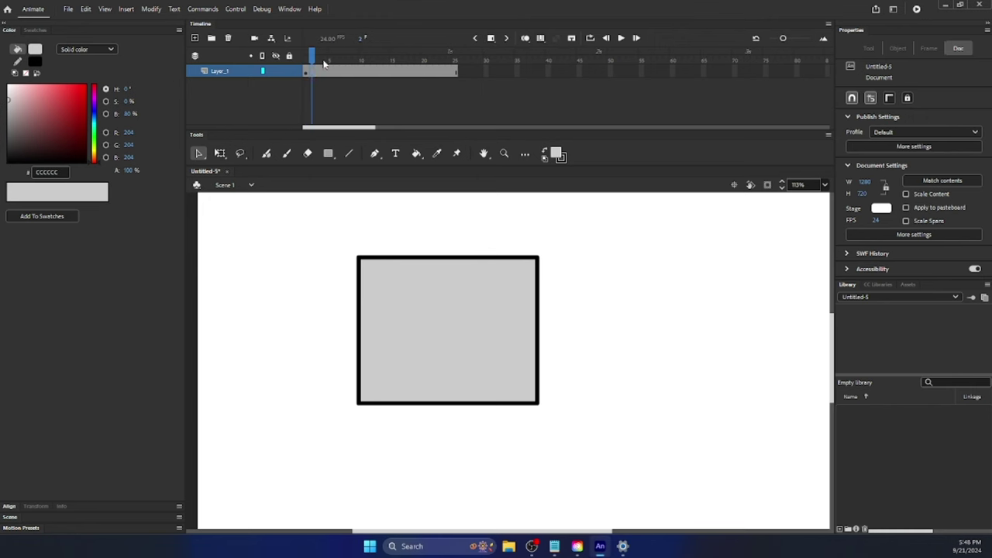
pyautogui.hotkey('ctrl', 'z')
pyautogui.press('F5')
pyautogui.press('F5')
pyautogui.press('F5')
pyautogui.press('F5')
pyautogui.press('F5')
pyautogui.press('F5')
pyautogui.hotkey('shift', 'F5')
pyautogui.hotkey('shift', 'F5')
pyautogui.hotkey('shift', 'F5')
pyautogui.hotkey('shift', 'F5')
pyautogui.hotkey('shift', 'F5')
pyautogui.hotkey('shift', 'F5')
# Extend the Layer_1 frame span to frame 48 by selecting the empty frames and inserting frames, and play the timeline
pyautogui.click(443, 75)
pyautogui.moveTo(545, 74); pyautogui.dragTo(648, 91)
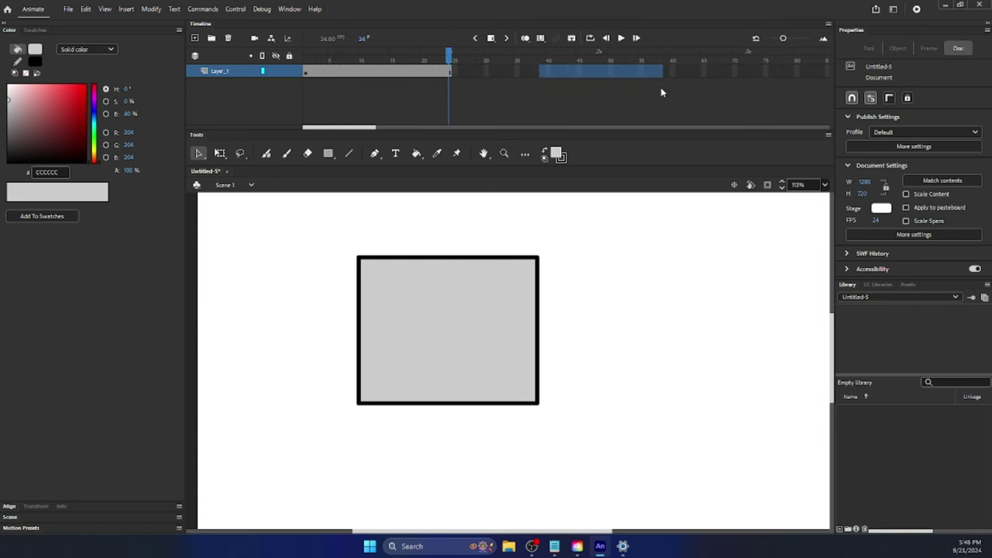
pyautogui.moveTo(528, 71); pyautogui.dragTo(598, 73)
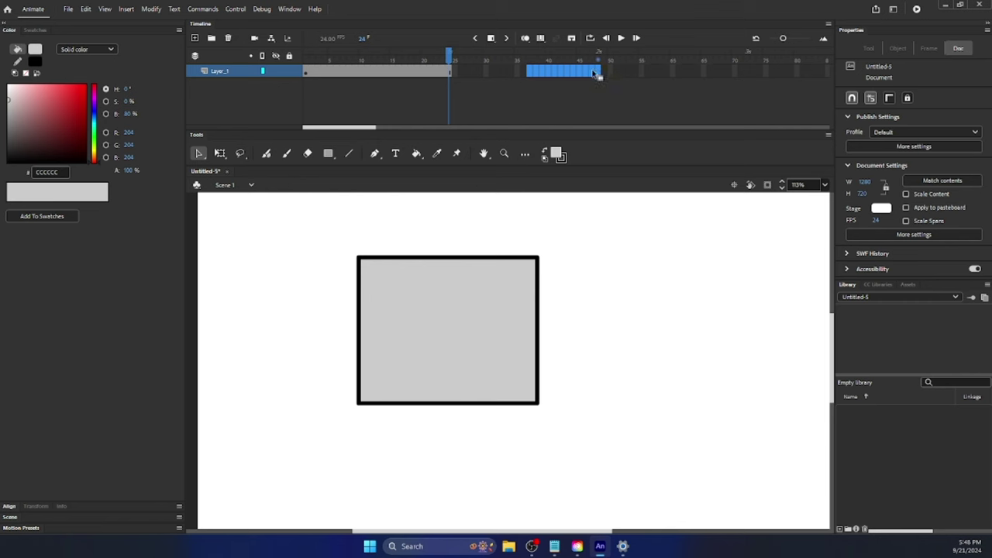
pyautogui.press('F5')
pyautogui.click(526, 88)
pyautogui.press('Return')
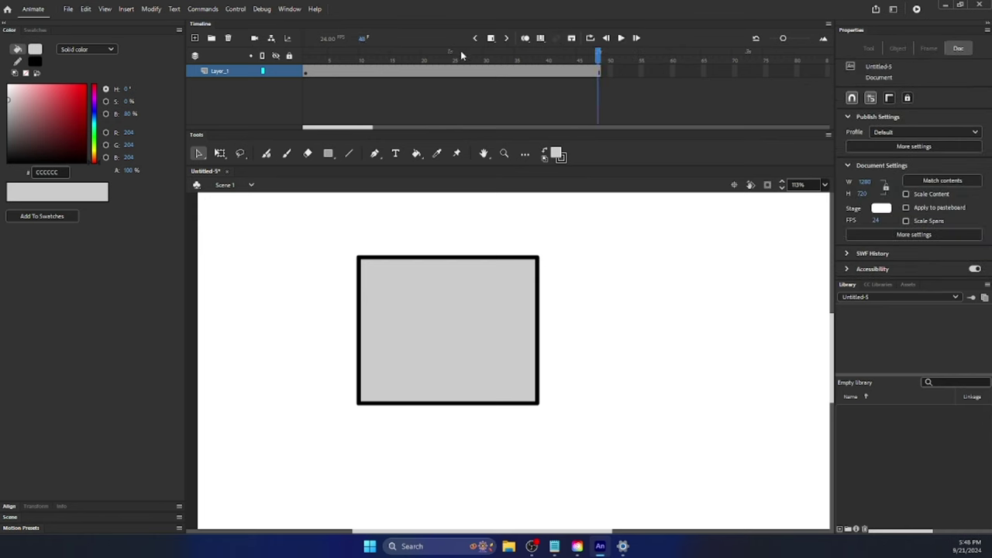
pyautogui.press('Return')
# Insert a keyframe at frame 10 of Layer_1 and scrub the playhead back to frame 1
pyautogui.moveTo(341, 63); pyautogui.dragTo(304, 64)
pyautogui.click(374, 61)
pyautogui.click(363, 73)
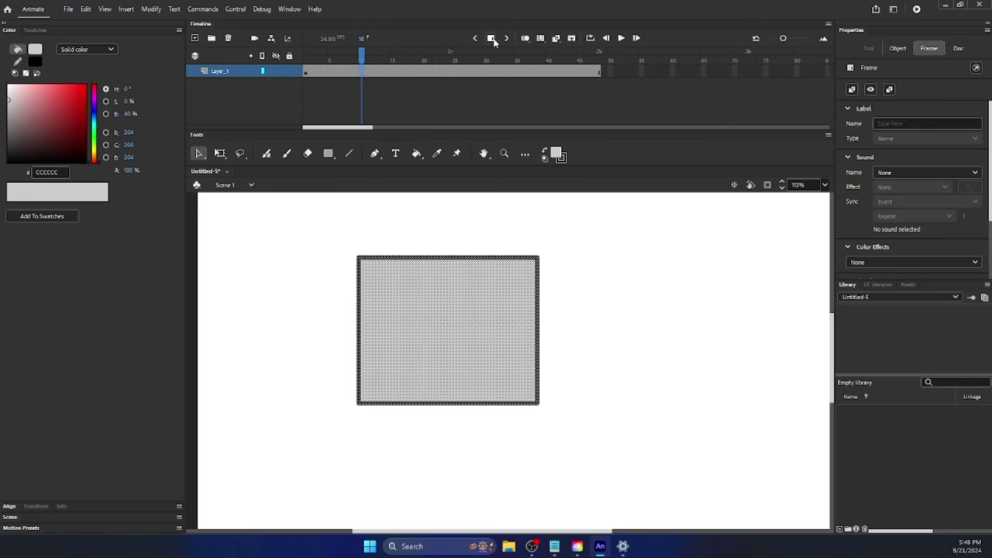
pyautogui.click(493, 40)
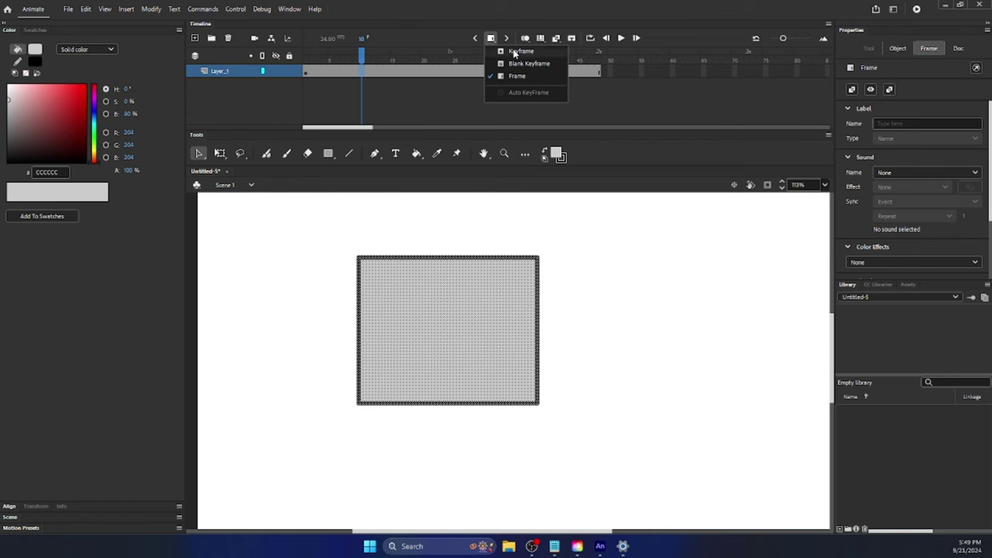
pyautogui.click(488, 20)
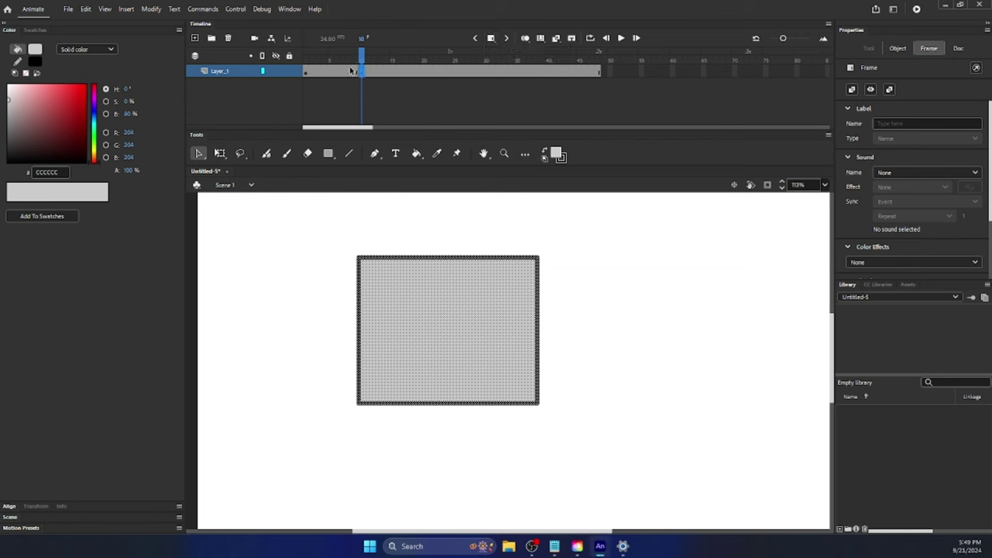
pyautogui.moveTo(361, 58); pyautogui.dragTo(332, 78)
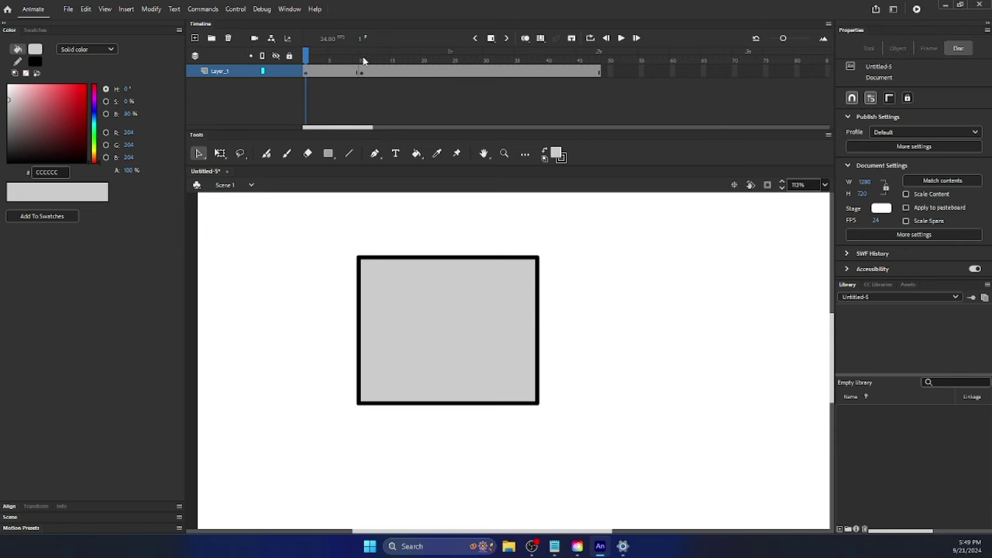
# Move the whole rectangle to the right side of the stage at frame 10 and play the animation
pyautogui.click(362, 59)
pyautogui.moveTo(299, 201); pyautogui.dragTo(693, 441)
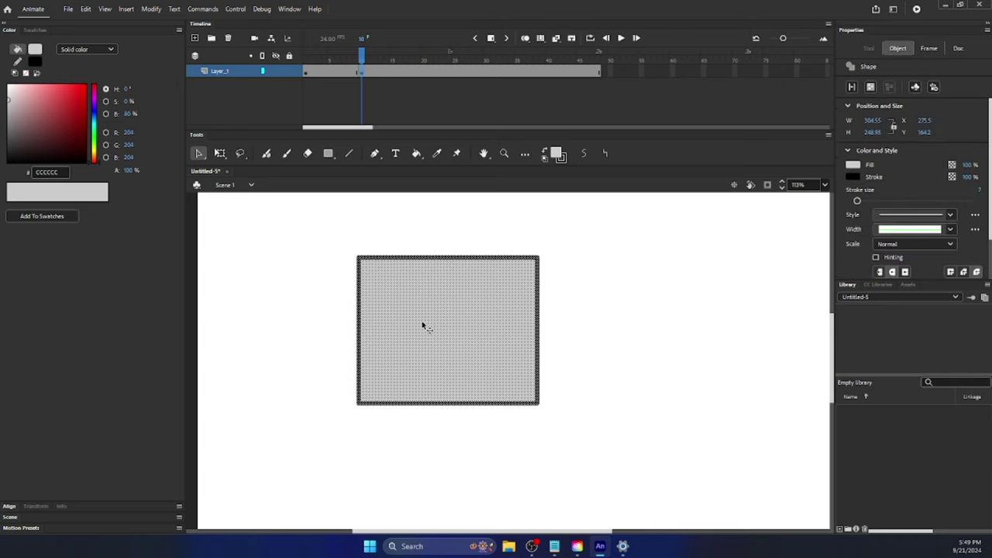
pyautogui.moveTo(412, 319); pyautogui.dragTo(688, 321)
pyautogui.click(434, 196)
pyautogui.press('Return')
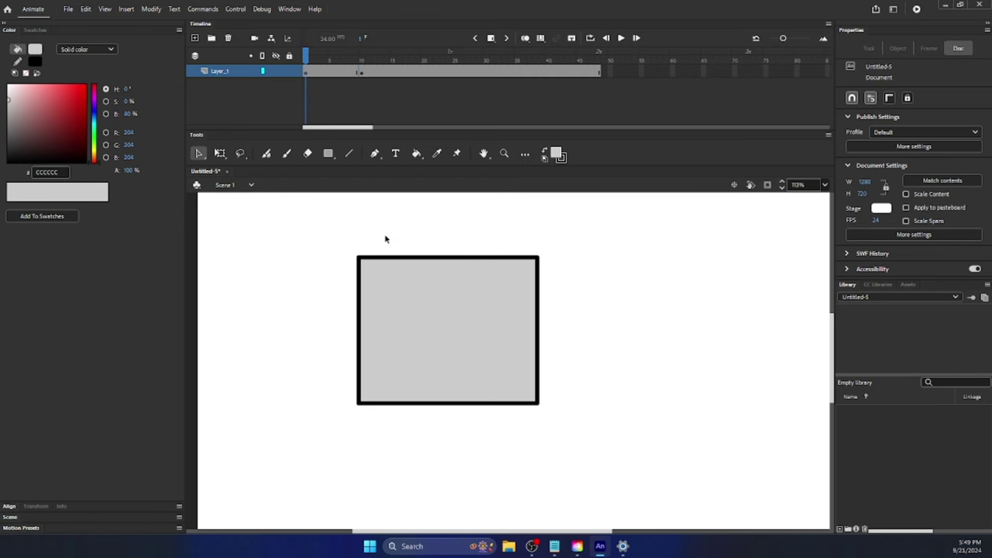
pyautogui.press('Return')
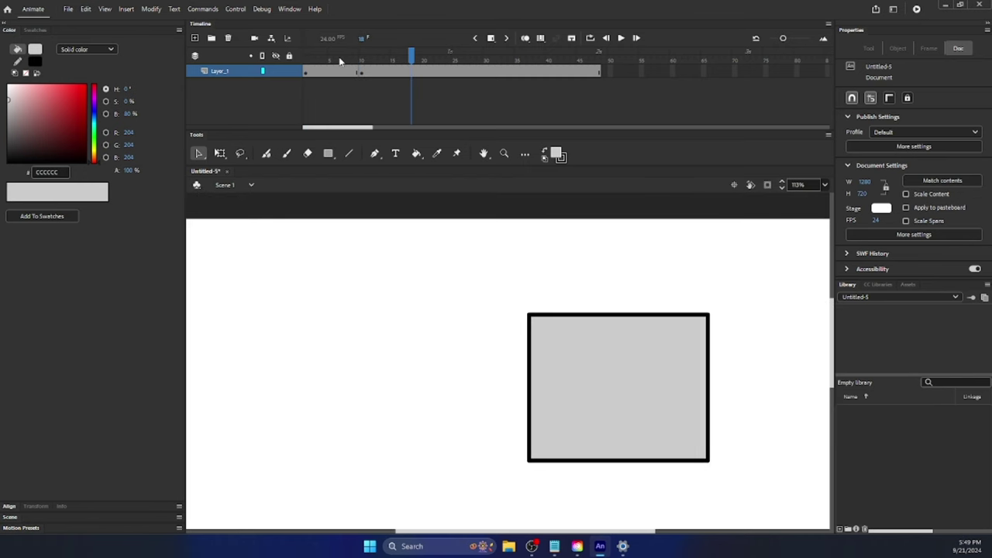
# Add a keyframe at frame 5, shift the rectangle partway to the right, and play the animation
pyautogui.moveTo(334, 60); pyautogui.dragTo(398, 58)
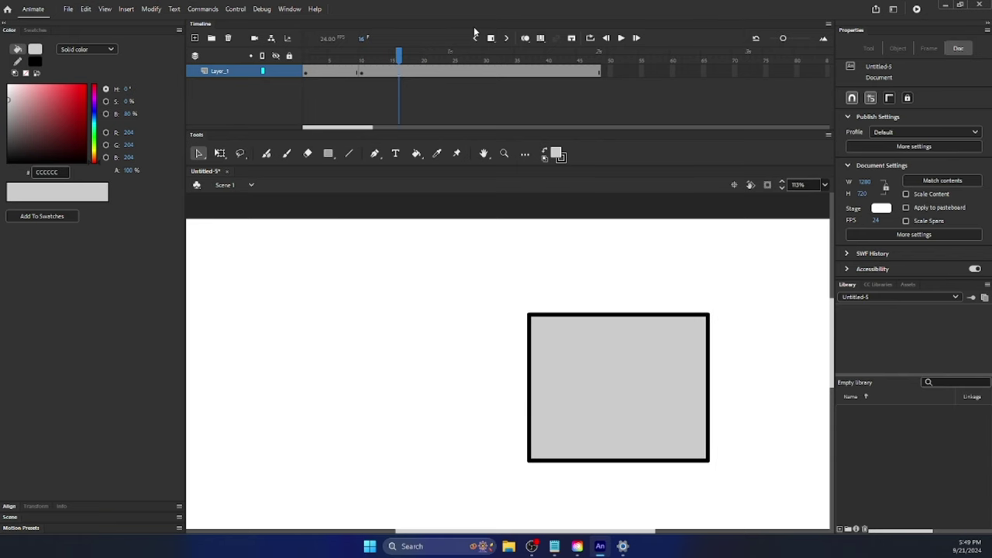
pyautogui.click(333, 72)
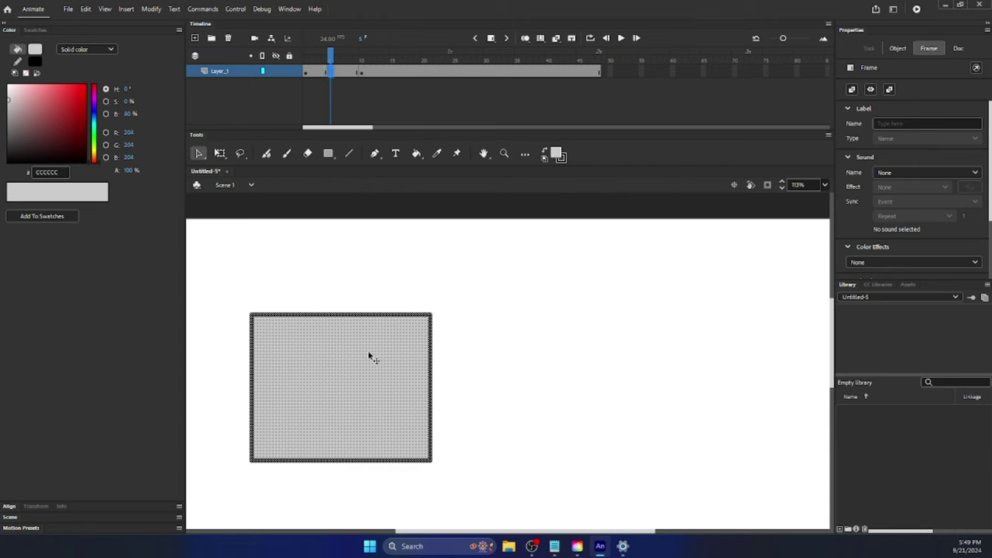
pyautogui.moveTo(369, 354); pyautogui.dragTo(463, 354)
pyautogui.press('Return')
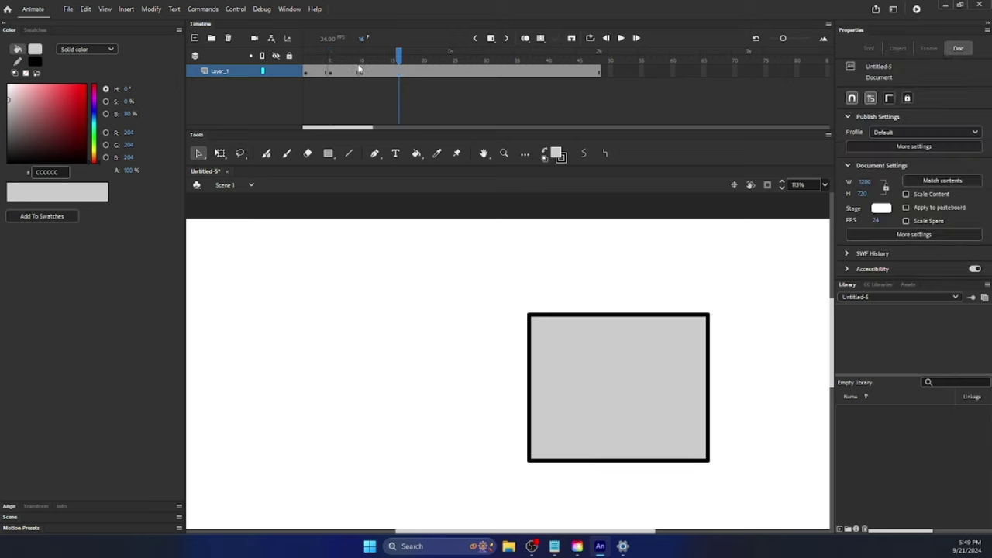
# Add keyframes at frames 8 and 3, shift the rectangle slightly right in each, and play the animation
pyautogui.click(349, 71)
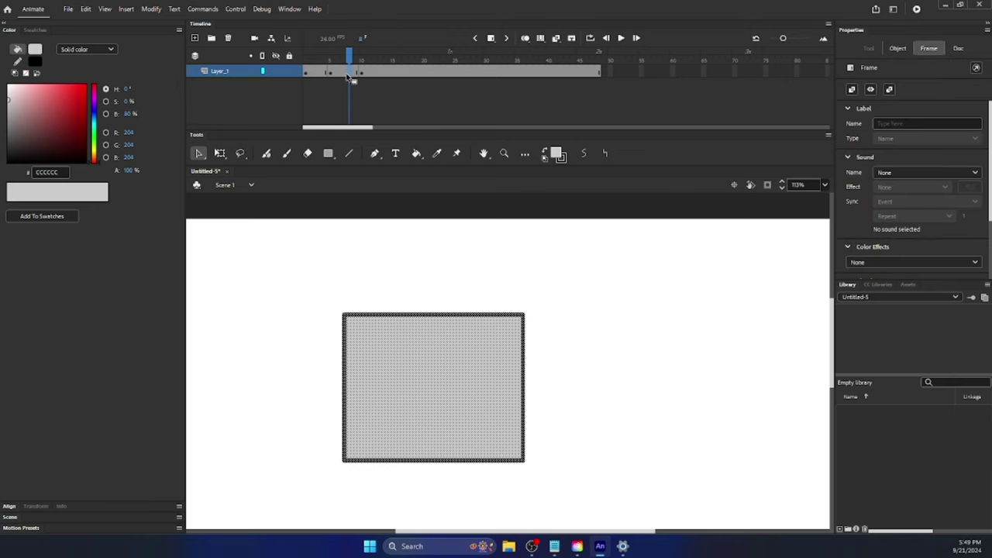
pyautogui.moveTo(481, 363); pyautogui.dragTo(512, 359)
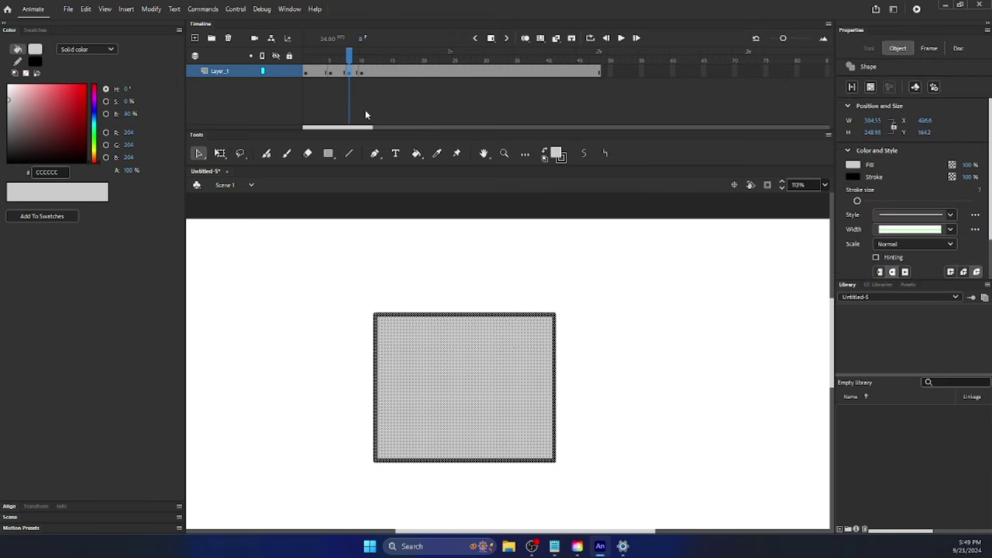
pyautogui.click(318, 71)
pyautogui.press('F6')
pyautogui.moveTo(410, 364); pyautogui.dragTo(421, 364)
pyautogui.press('Return')
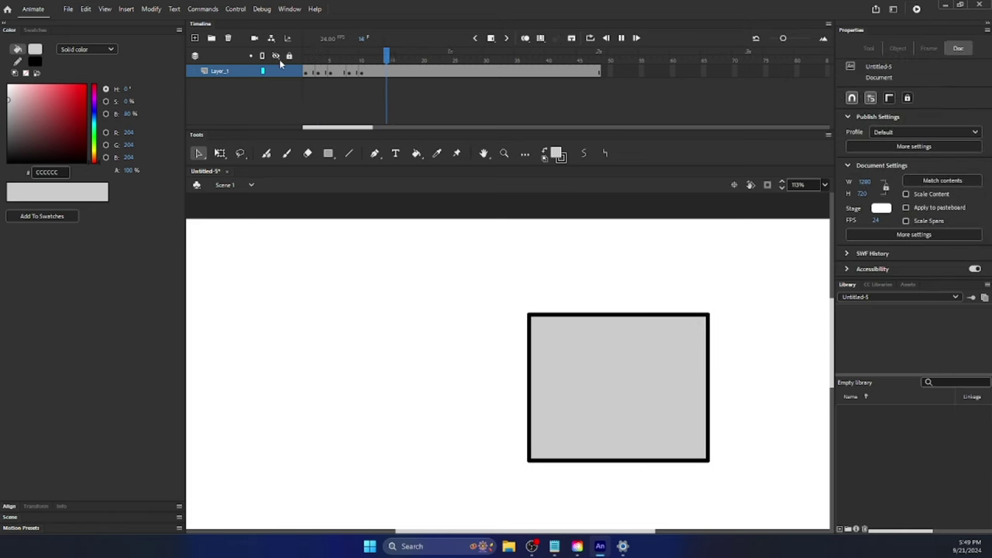
# Clear all the keyframes after frame 1 on Layer_1 and return the playhead to frame 1
pyautogui.moveTo(361, 72); pyautogui.dragTo(313, 72)
pyautogui.rightClick(314, 73)
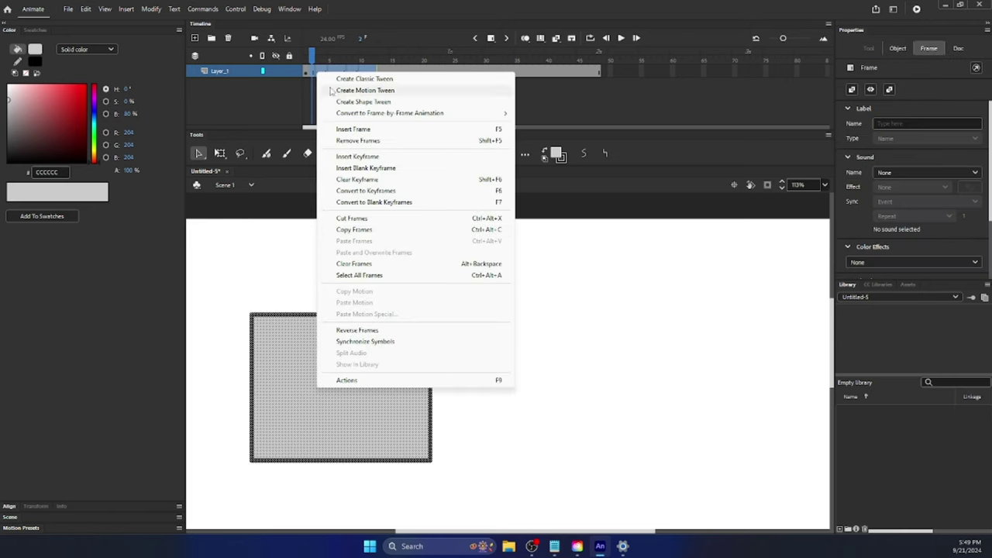
pyautogui.click(357, 179)
pyautogui.click(304, 55)
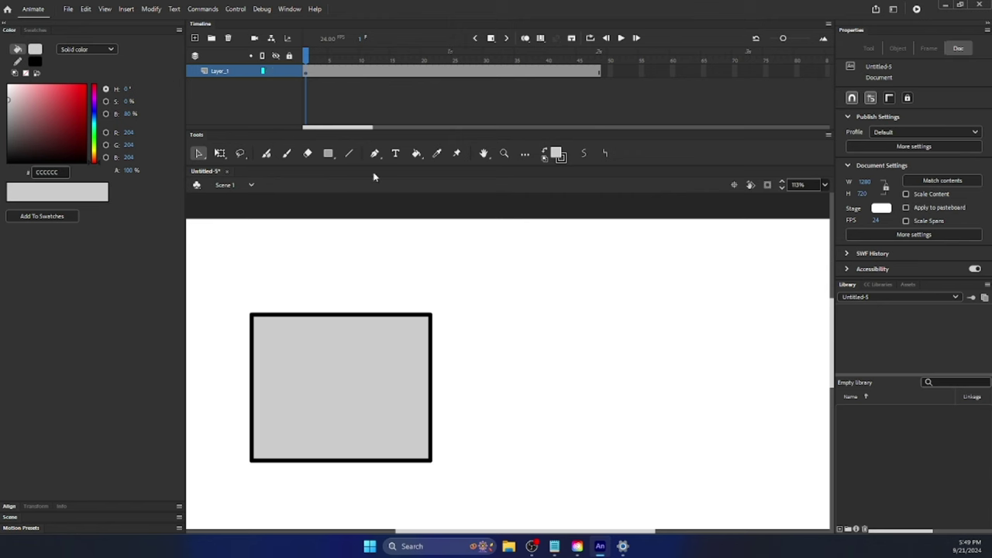
pyautogui.click(361, 72)
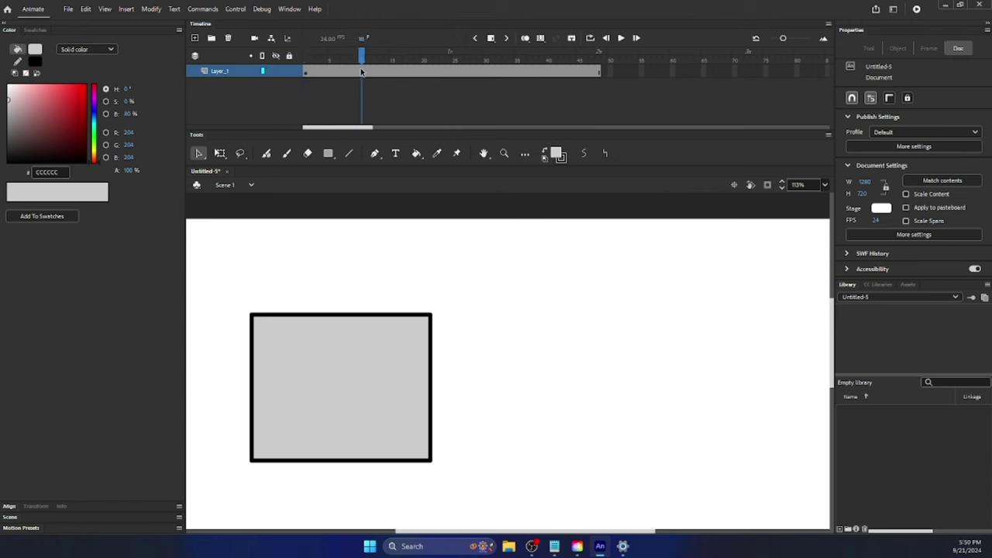
pyautogui.rightClick(356, 72)
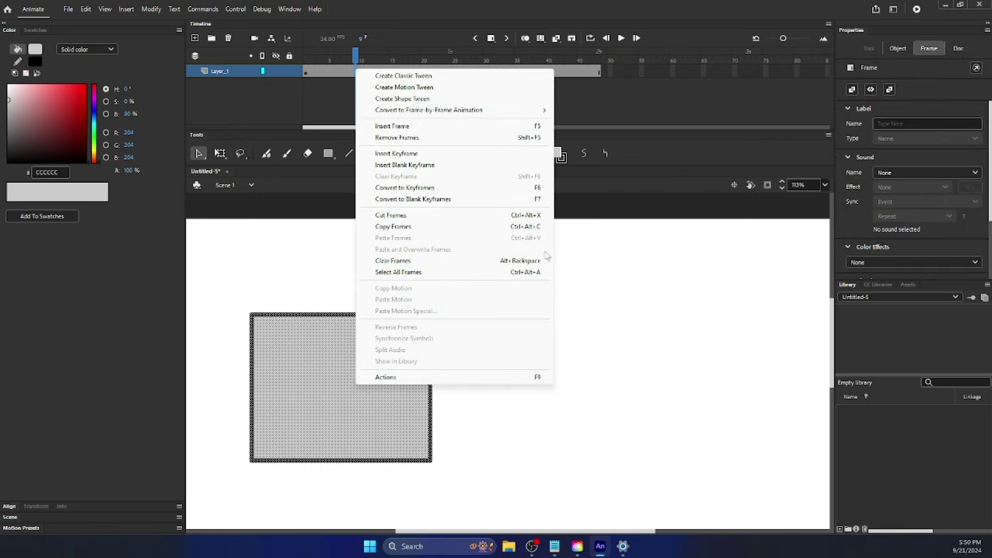
pyautogui.click(576, 244)
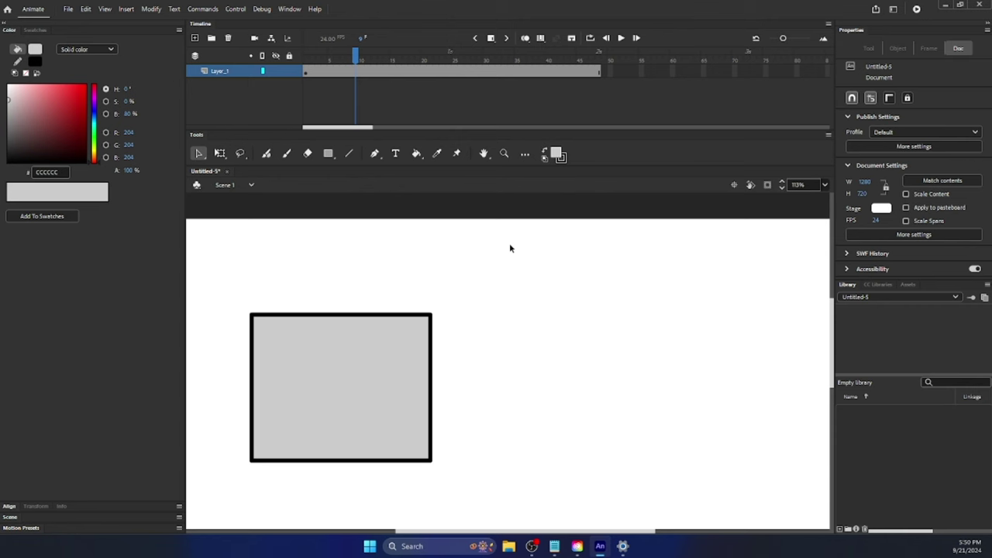
# Add a keyframe at frame 10 of Layer_1 and create a shape tween between frames 1 and 10
pyautogui.click(364, 73)
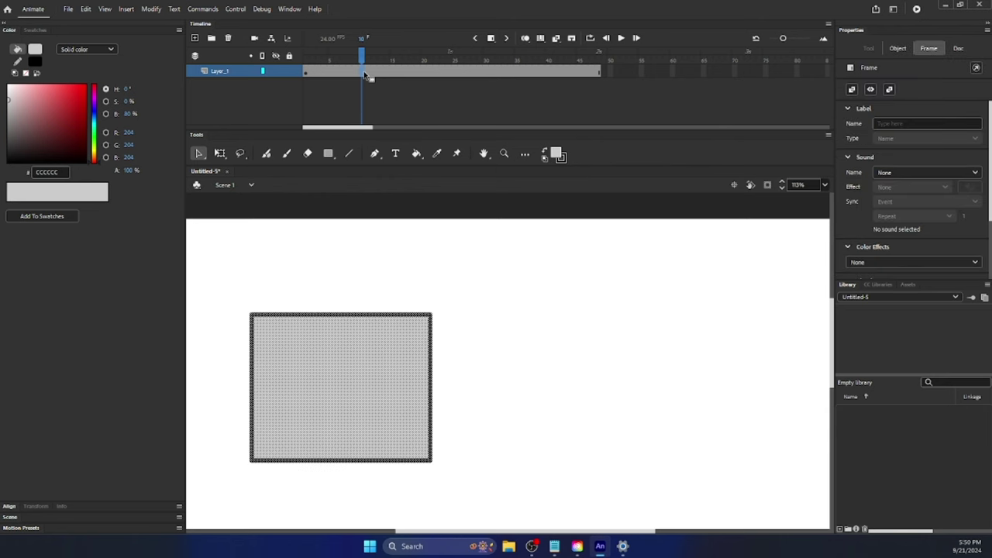
pyautogui.click(311, 73)
pyautogui.rightClick(311, 74)
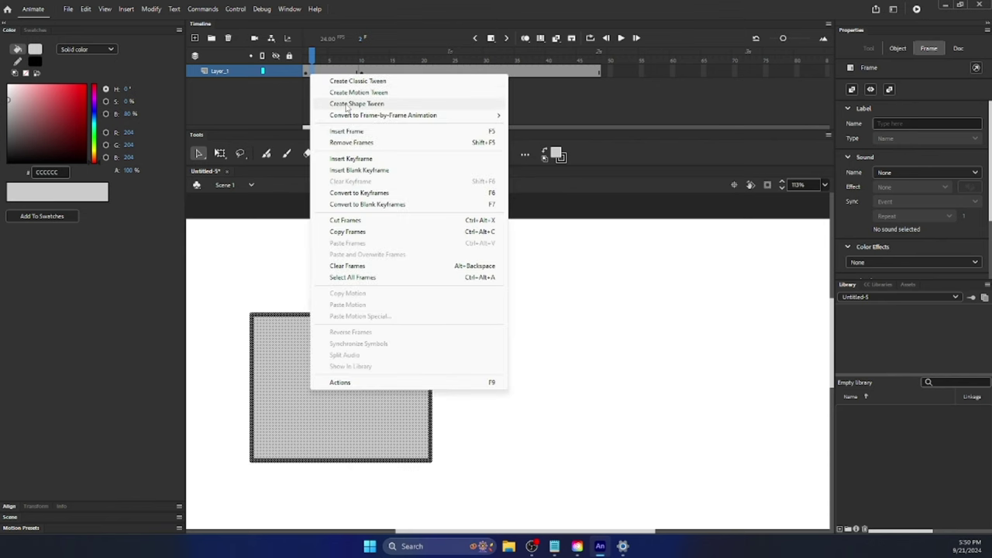
pyautogui.click(341, 104)
pyautogui.click(306, 71)
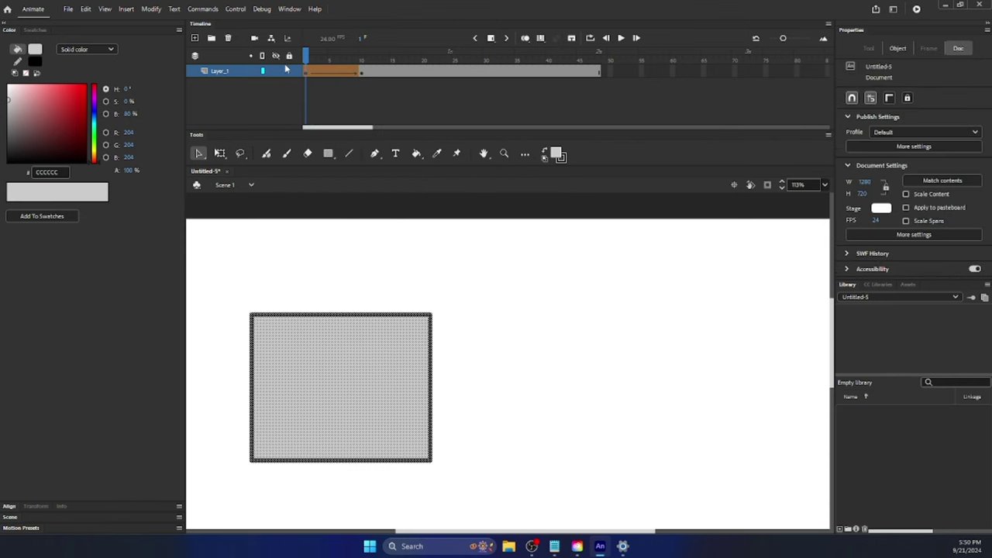
# At frame 10, move the rectangle to the right and merge its two upper corners into one point to form a triangle
pyautogui.click(361, 72)
pyautogui.moveTo(366, 341); pyautogui.dragTo(481, 349)
pyautogui.moveTo(414, 58); pyautogui.dragTo(363, 59)
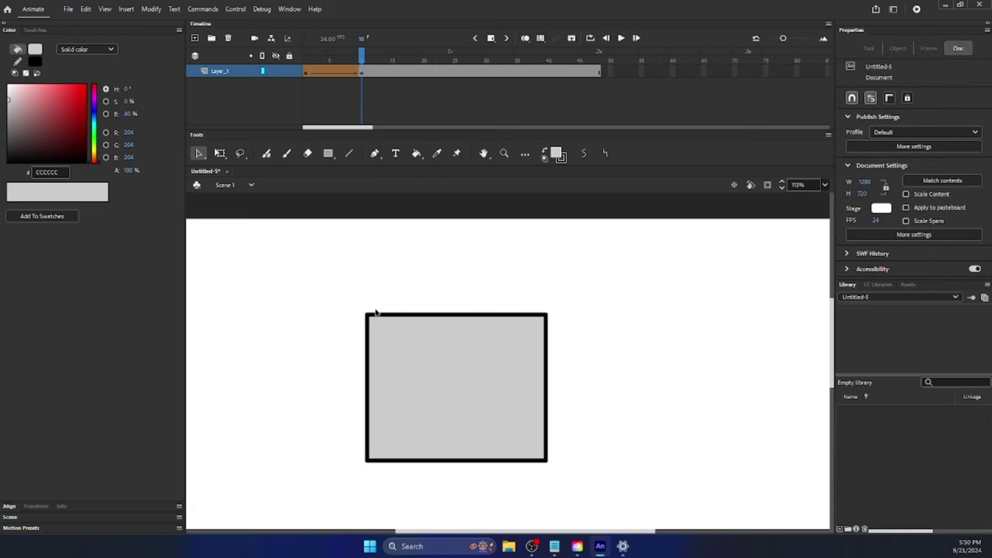
pyautogui.moveTo(368, 316); pyautogui.dragTo(438, 316)
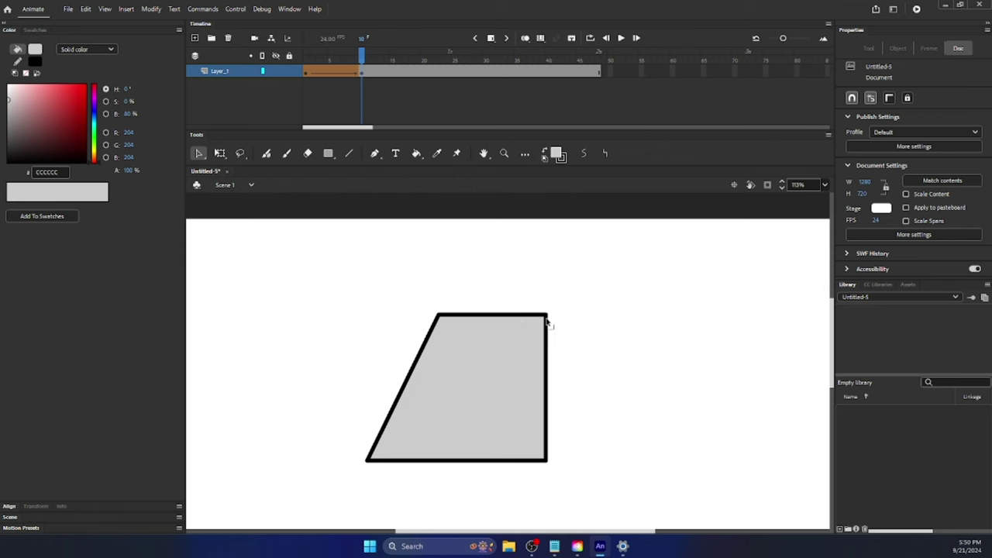
pyautogui.moveTo(549, 318); pyautogui.dragTo(438, 314)
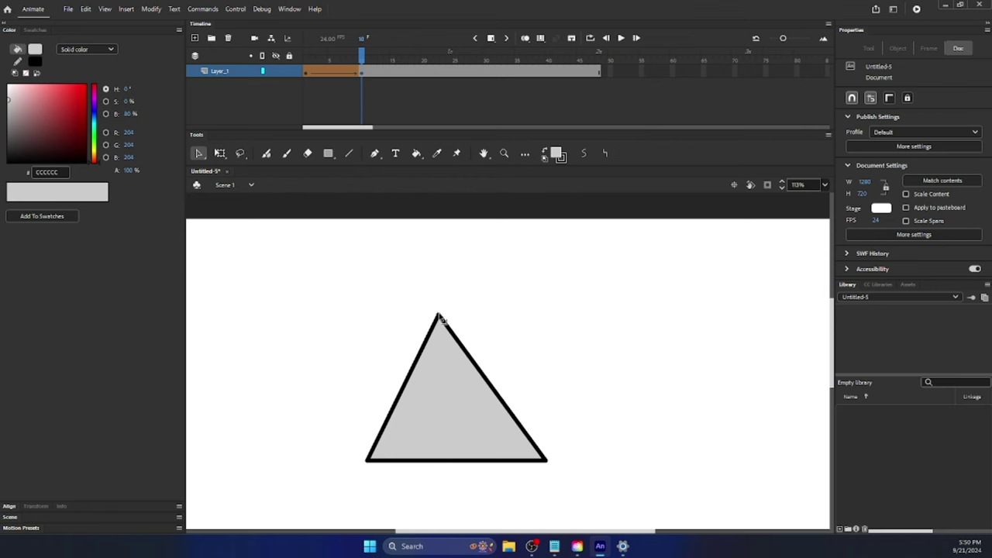
# Recolour the triangle's fill to red FF0000 and play the shape tween from frame 1
pyautogui.click(457, 355)
pyautogui.moveTo(52, 111); pyautogui.dragTo(130, 65)
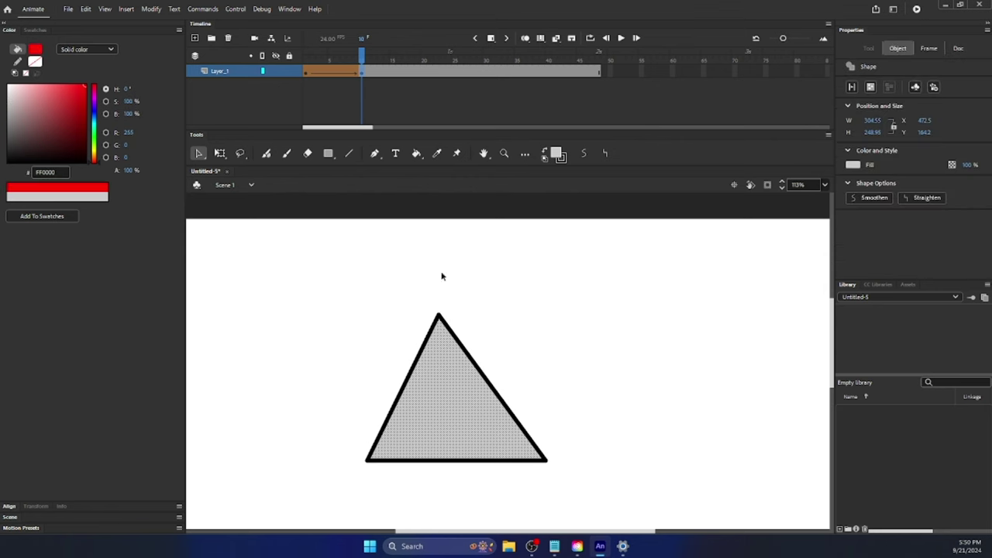
pyautogui.click(407, 231)
pyautogui.moveTo(362, 57); pyautogui.dragTo(256, 76)
pyautogui.press('Return')
pyautogui.moveTo(349, 60); pyautogui.dragTo(268, 71)
pyautogui.press('Return')
pyautogui.press('Return')
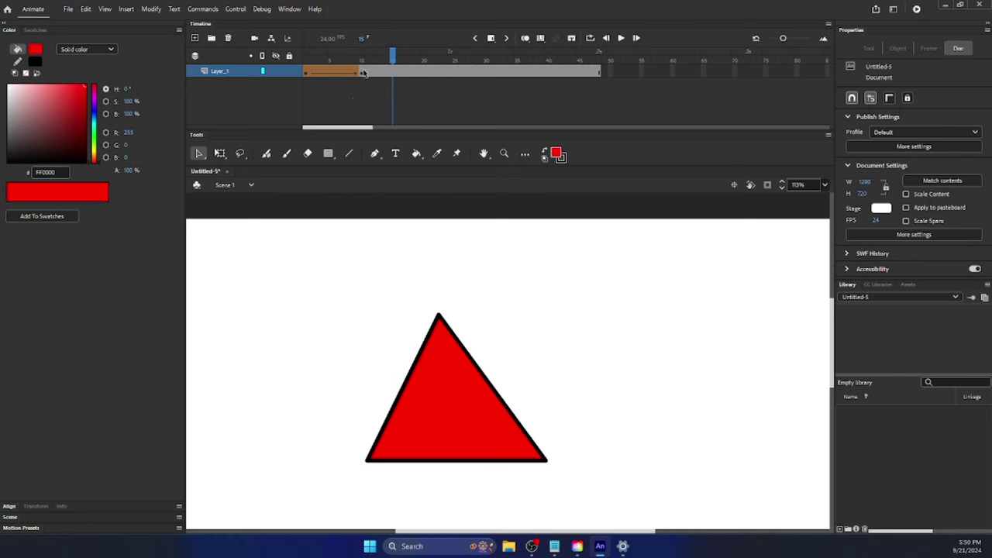
# Remove the shape tween from Layer_1 and clear the keyframe at frame 10
pyautogui.rightClick(356, 68)
pyautogui.click(401, 98)
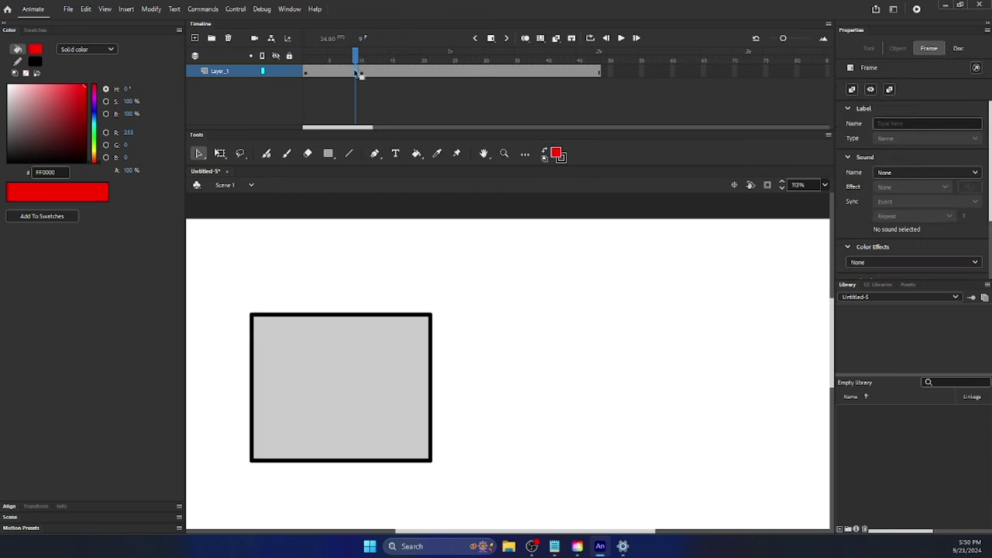
pyautogui.rightClick(369, 71)
pyautogui.rightClick(362, 71)
pyautogui.click(425, 178)
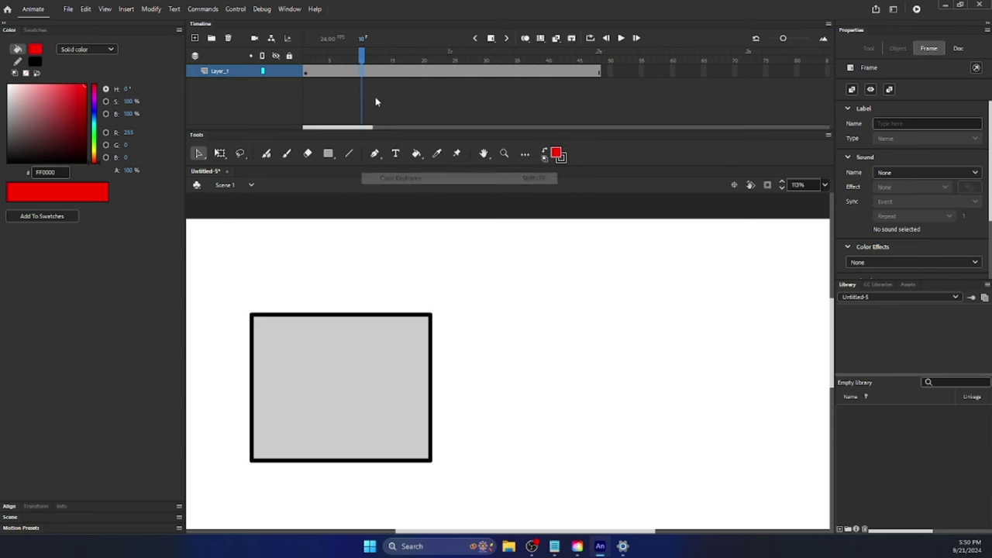
# Add a keyframe at frame 10 and move the rectangle to the right side of the stage there
pyautogui.click(362, 70)
pyautogui.press('F6')
pyautogui.moveTo(370, 346); pyautogui.dragTo(583, 352)
# Try to create a classic tween on the raw rectangle, decline the symbol conversion, and clear the keyframe at frame 10
pyautogui.click(332, 83)
pyautogui.rightClick(329, 73)
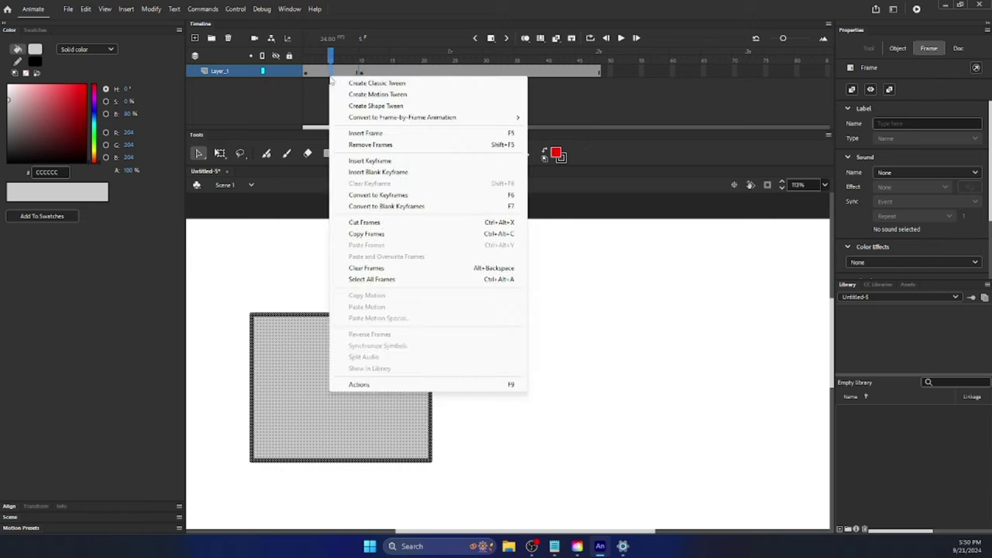
pyautogui.click(359, 84)
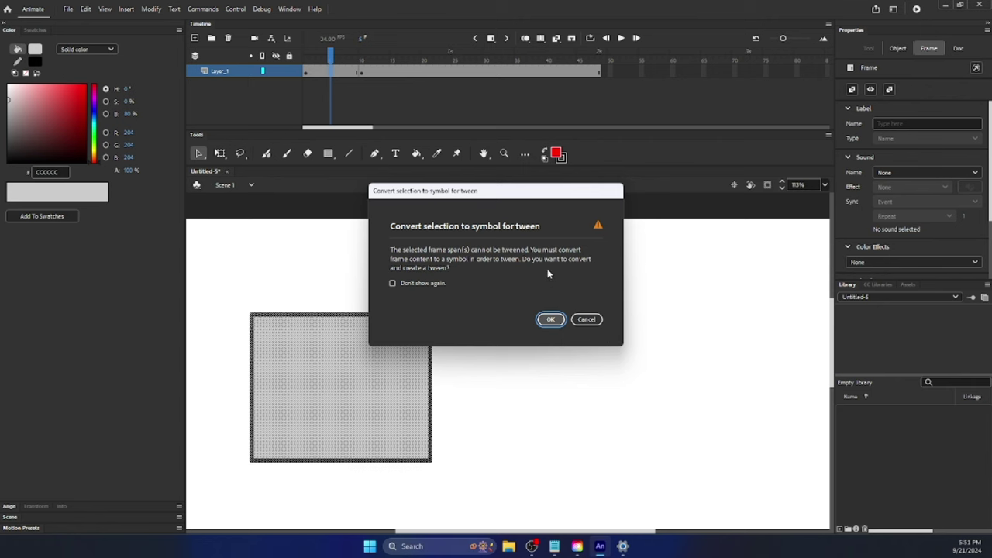
pyautogui.click(586, 319)
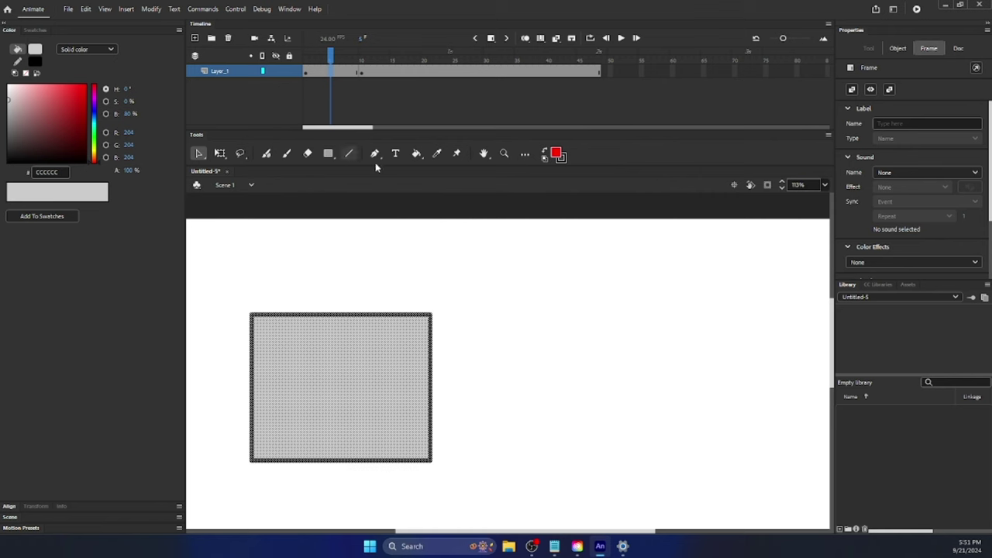
pyautogui.rightClick(360, 73)
pyautogui.click(396, 85)
# Convert the whole rectangle at frame 1, fill and outline together, into a Graphic symbol
pyautogui.moveTo(213, 267); pyautogui.dragTo(491, 495)
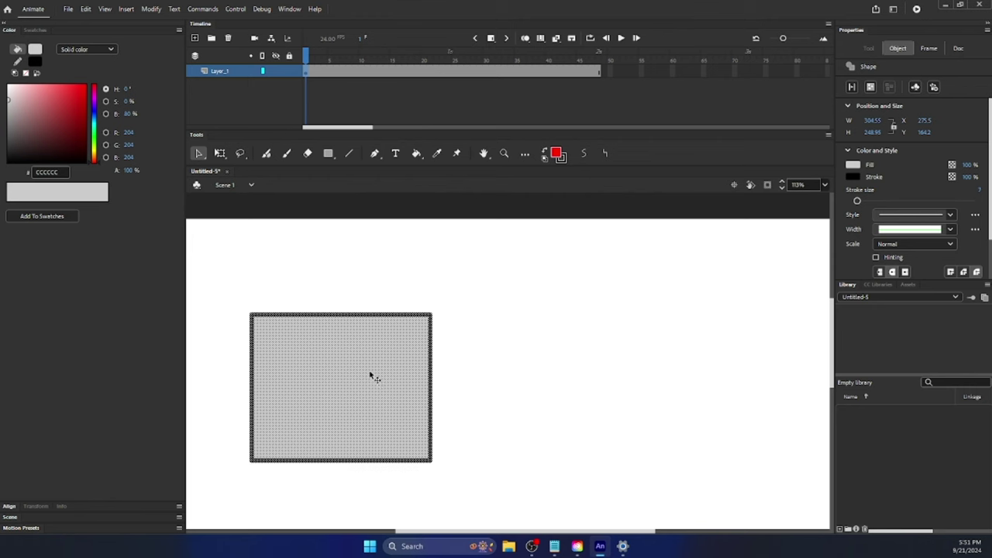
pyautogui.click(301, 286)
pyautogui.moveTo(277, 270); pyautogui.dragTo(505, 454)
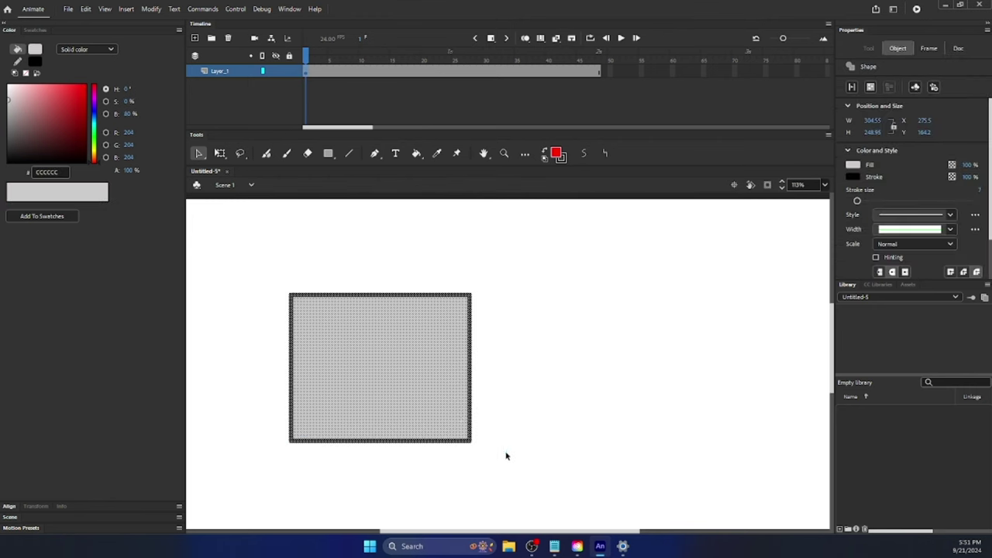
pyautogui.rightClick(468, 416)
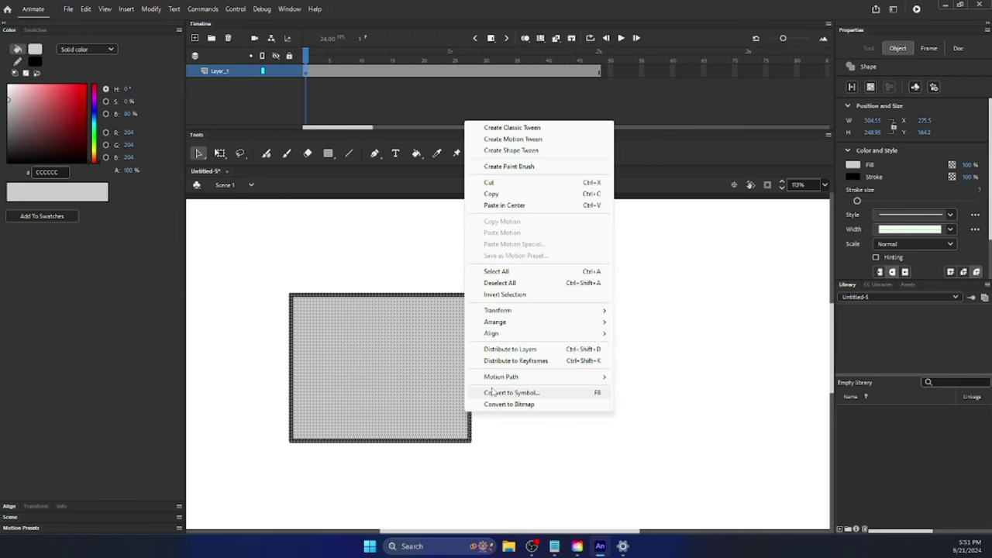
pyautogui.click(531, 485)
pyautogui.moveTo(532, 485); pyautogui.dragTo(270, 266)
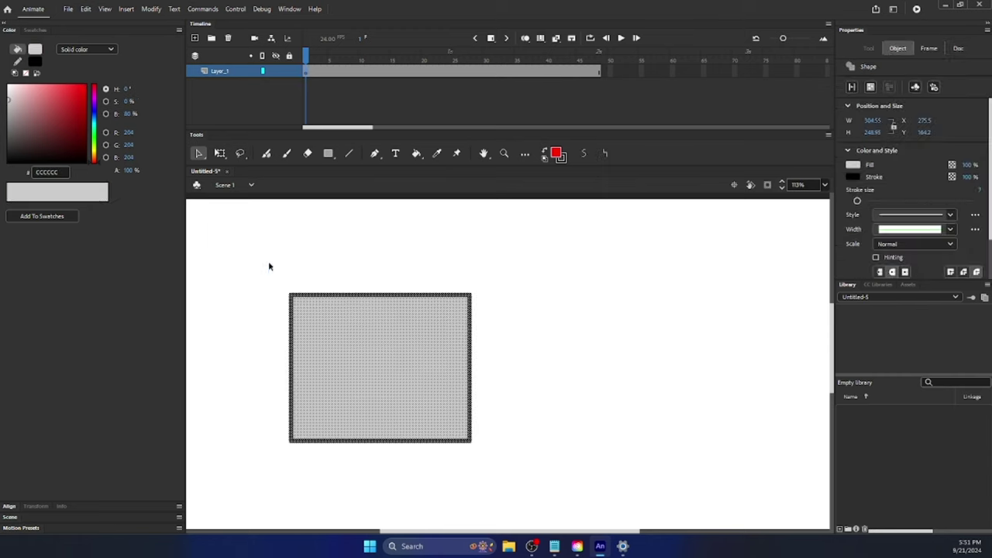
pyautogui.press('F8')
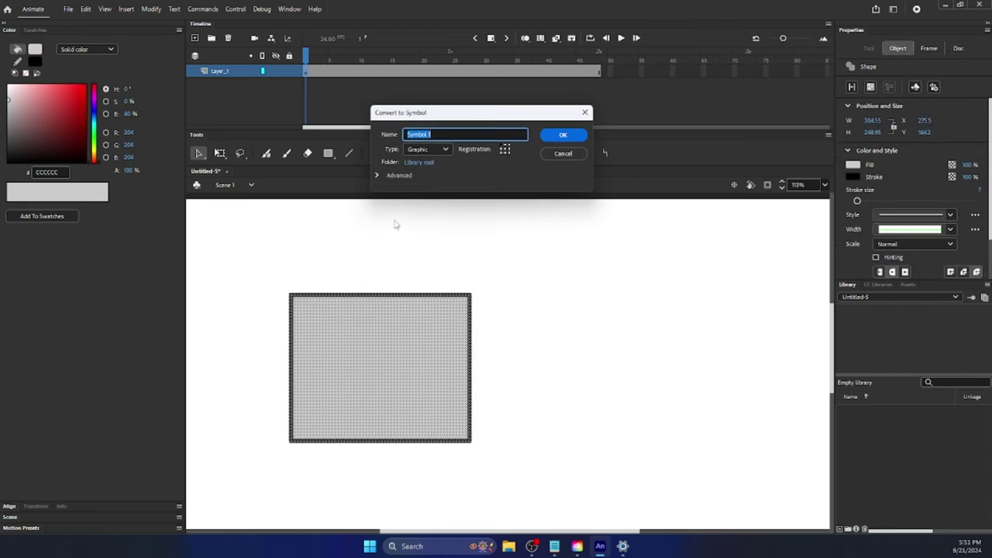
pyautogui.click(424, 152)
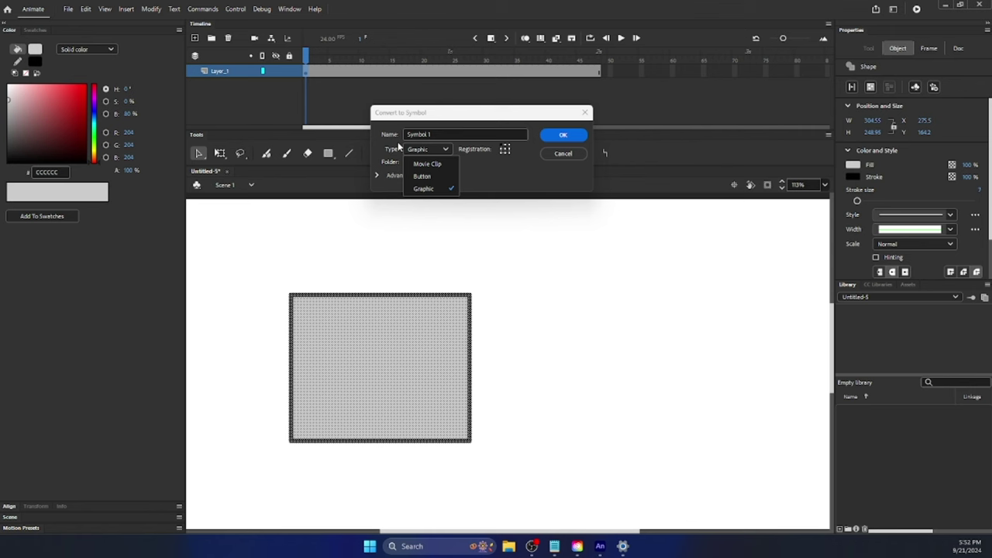
pyautogui.click(423, 188)
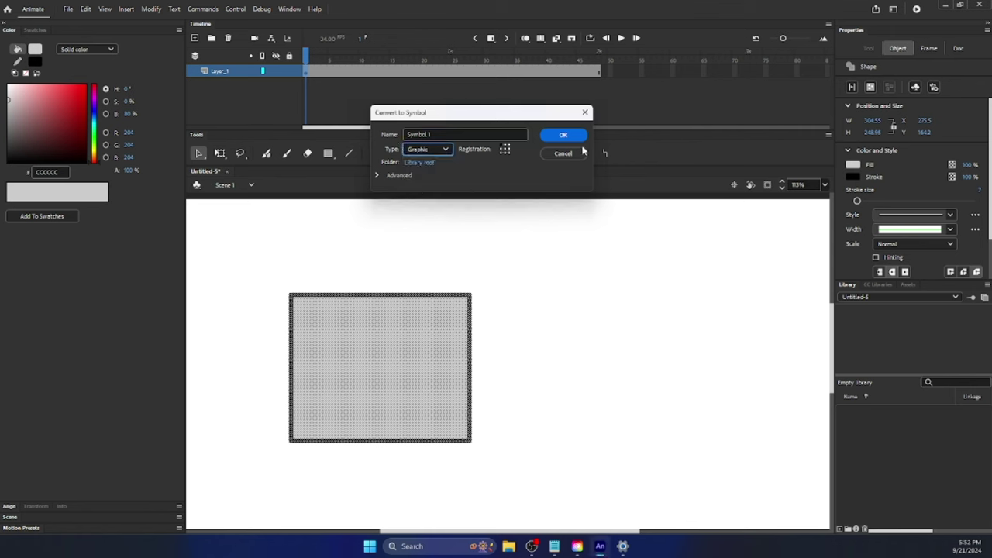
pyautogui.click(570, 137)
# Make four extra copies of the rectangle symbol and spread them around the stage
pyautogui.moveTo(434, 341); pyautogui.dragTo(378, 320)
pyautogui.hotkey('ctrl', 'z')
pyautogui.moveTo(366, 357); pyautogui.dragTo(793, 383)
pyautogui.scroll(-2, 589, 432)
pyautogui.scroll(1, 589, 432)
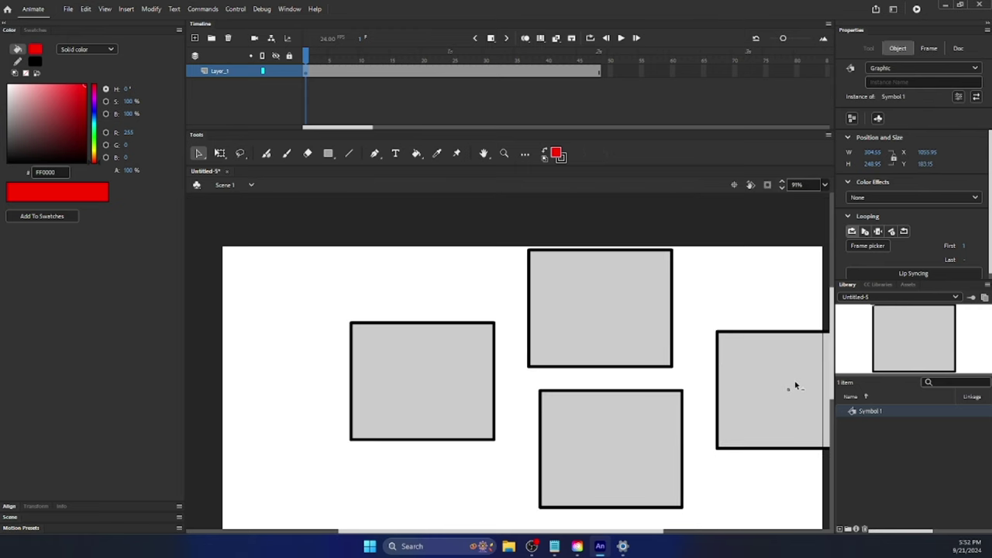
pyautogui.hotkey('ctrl', 'v')
pyautogui.moveTo(566, 368); pyautogui.dragTo(317, 275)
# Change the rectangle's fill inside the symbol to red FF0000 and return to Scene 1
pyautogui.doubleClick(456, 393)
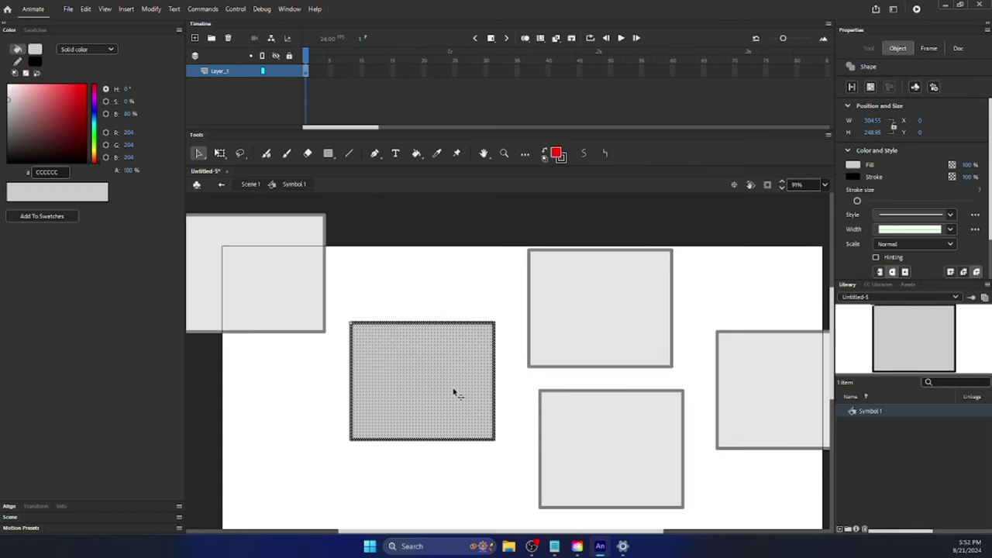
pyautogui.click(403, 367)
pyautogui.click(250, 185)
pyautogui.doubleClick(431, 355)
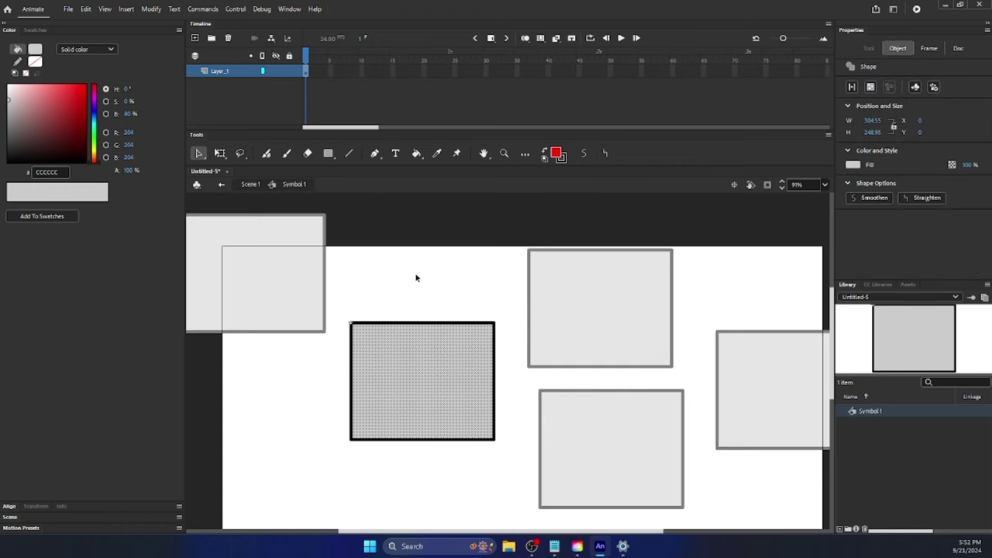
pyautogui.click(419, 279)
pyautogui.click(406, 368)
pyautogui.moveTo(64, 97); pyautogui.dragTo(88, 62)
pyautogui.click(344, 251)
pyautogui.click(246, 185)
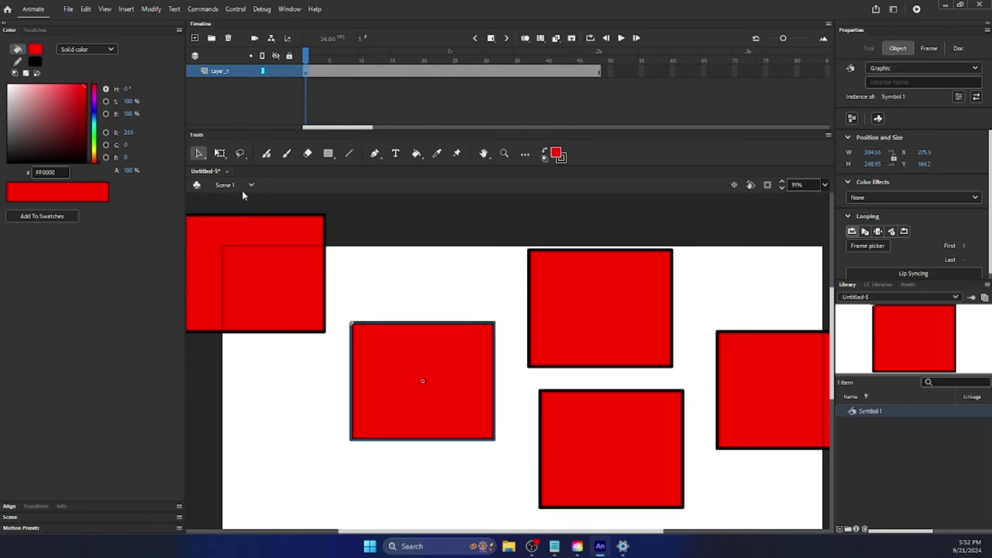
# Recolour the rectangle's fill inside the symbol to light gray D1D1D1 and return to Scene 1
pyautogui.click(287, 264)
pyautogui.hotkey('ctrl', 'z')
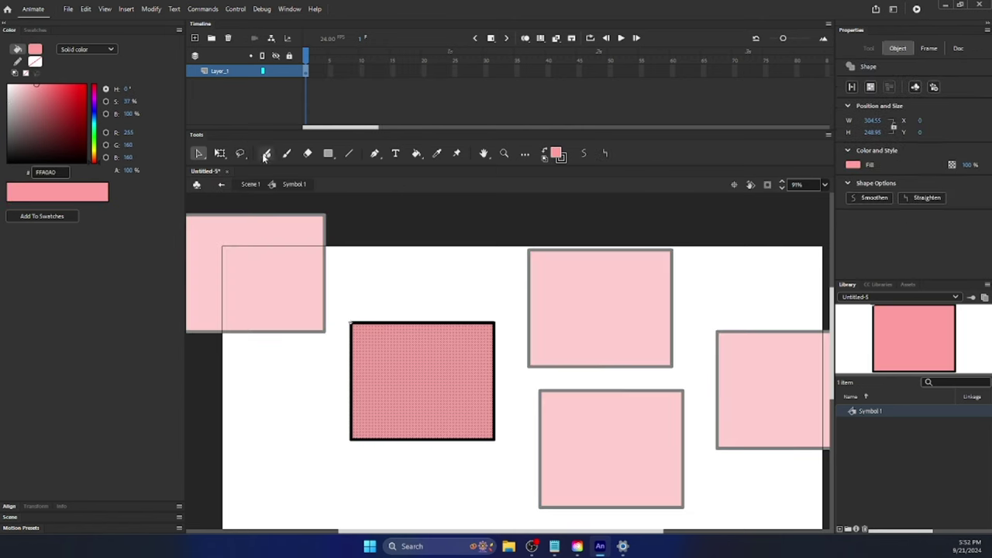
pyautogui.click(251, 185)
pyautogui.doubleClick(392, 349)
pyautogui.moveTo(60, 128); pyautogui.dragTo(2, 99)
pyautogui.doubleClick(353, 260)
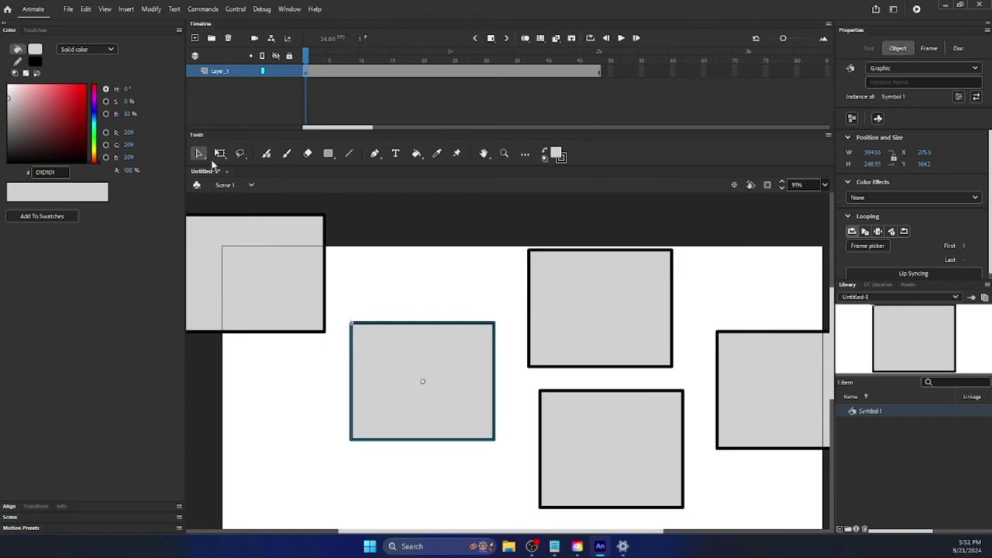
pyautogui.click(341, 312)
pyautogui.doubleClick(363, 328)
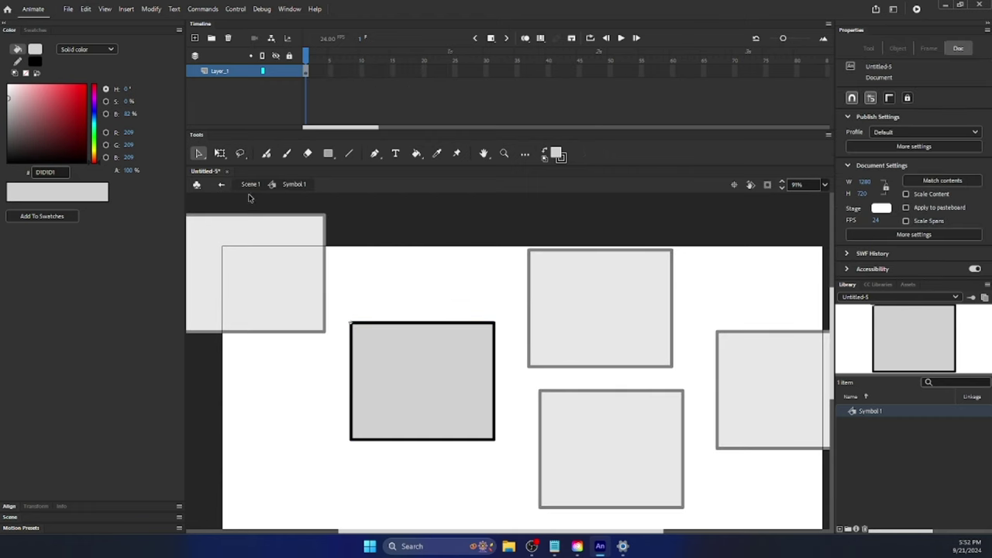
pyautogui.click(244, 184)
# Delete the extra symbol copies and place the remaining instance near the stage's left side, at about X 111, Y 180
pyautogui.click(231, 256)
pyautogui.press('Delete')
pyautogui.moveTo(484, 363); pyautogui.dragTo(345, 384)
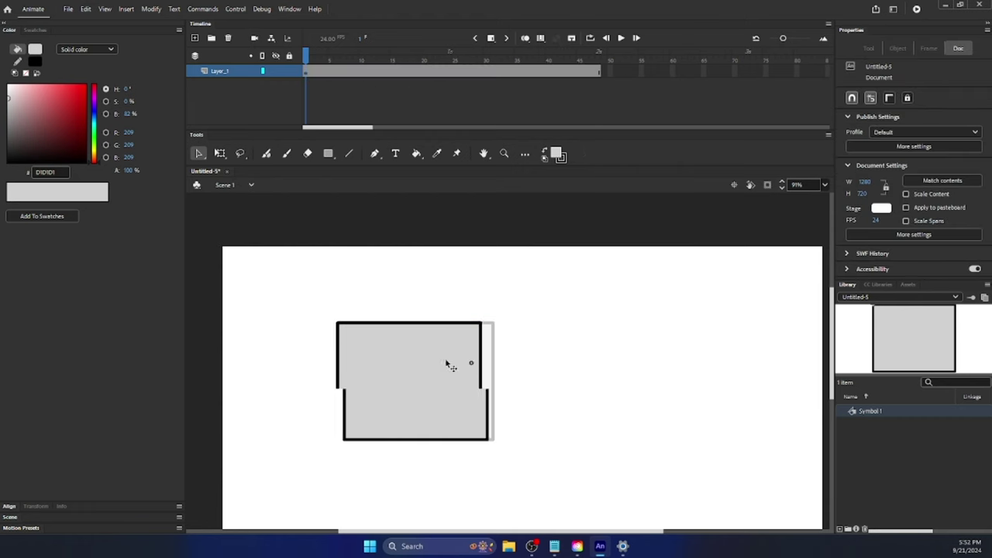
pyautogui.moveTo(316, 369); pyautogui.dragTo(334, 305)
pyautogui.moveTo(322, 215); pyautogui.dragTo(396, 285)
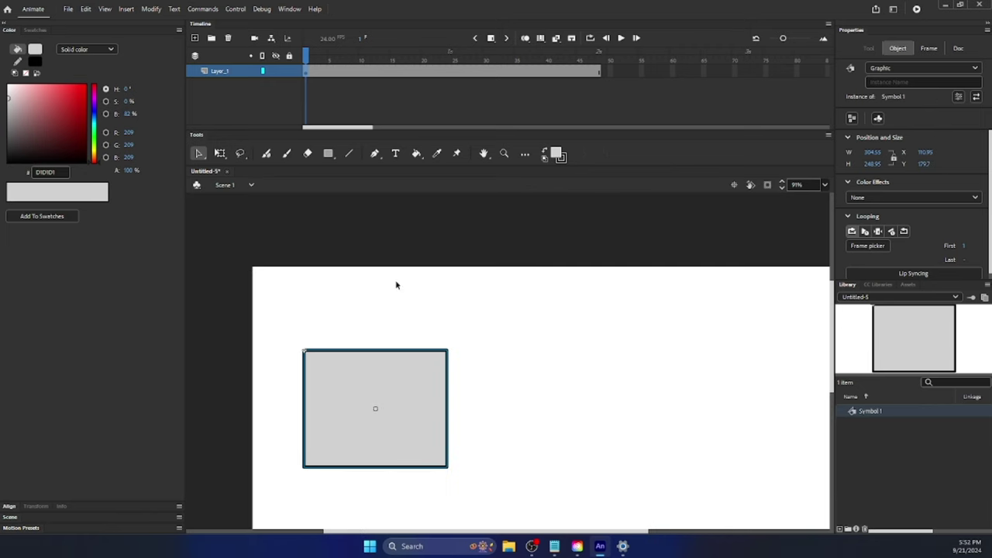
# Add keyframes at frames 9 and 20, moving the symbol up and right at 9 and to about X 554, Y 252 at 20
pyautogui.click(358, 73)
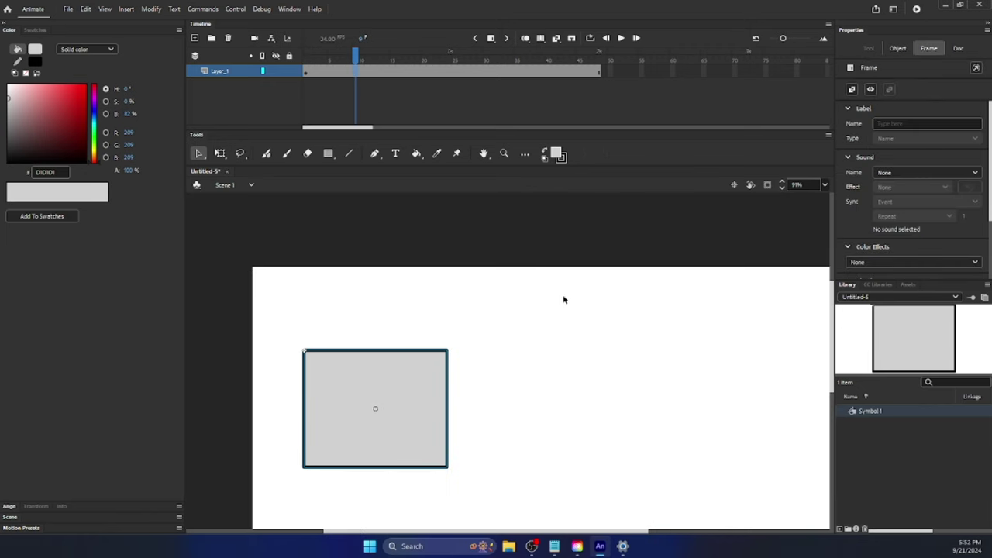
pyautogui.press('F6')
pyautogui.moveTo(419, 394); pyautogui.dragTo(603, 400)
pyautogui.click(424, 74)
pyautogui.press('F6')
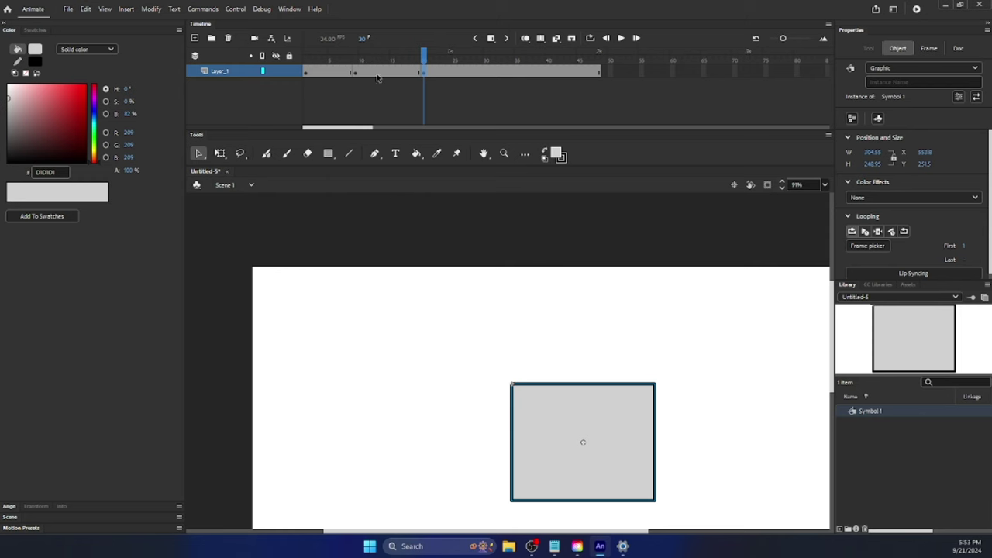
# Create classic tweens across frames 1 to 20 and scrub the playhead back to frame 1 to preview the motion
pyautogui.click(345, 74)
pyautogui.rightClick(344, 74)
pyautogui.click(380, 102)
pyautogui.click(330, 68)
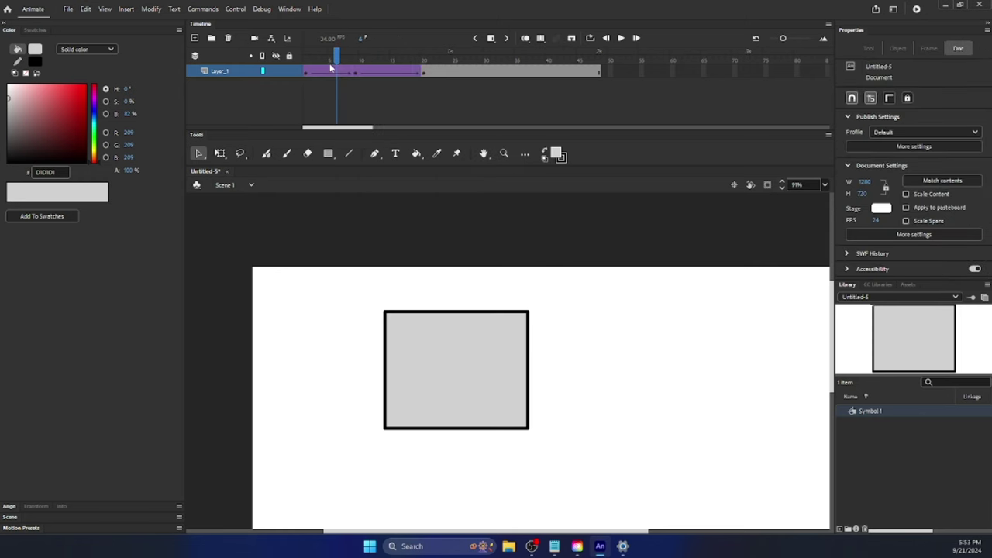
pyautogui.moveTo(330, 68); pyautogui.dragTo(272, 58)
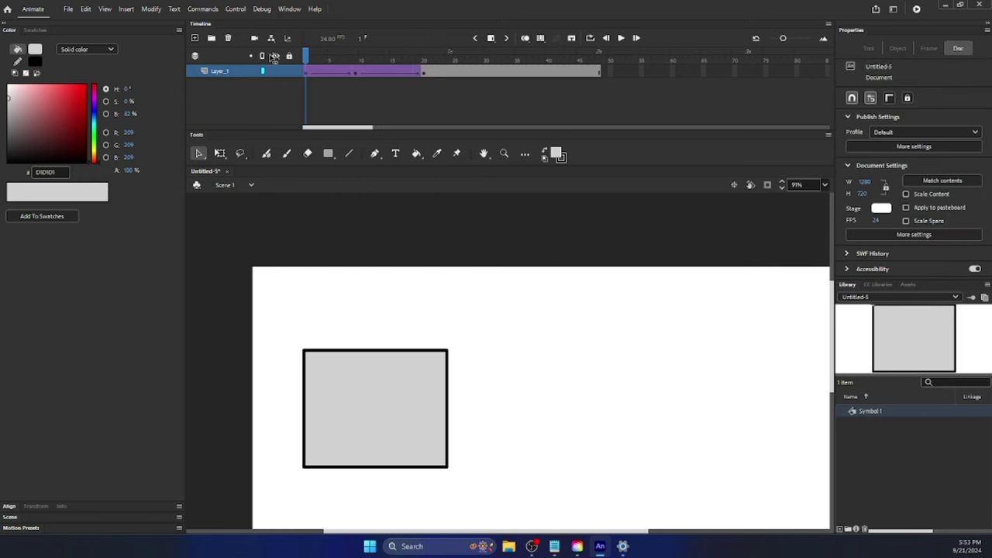
# Clear the frame 20 keyframe, rotate the symbol 90° clockwise at frame 9, and play the tween
pyautogui.hotkey('ctrl', 'z')
pyautogui.rightClick(421, 74)
pyautogui.rightClick(424, 73)
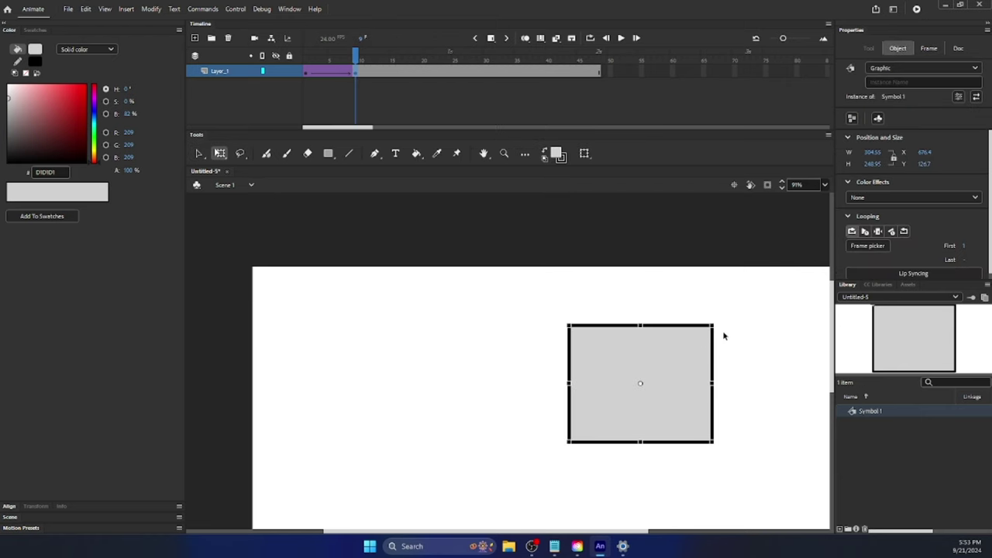
pyautogui.moveTo(723, 336); pyautogui.dragTo(682, 434)
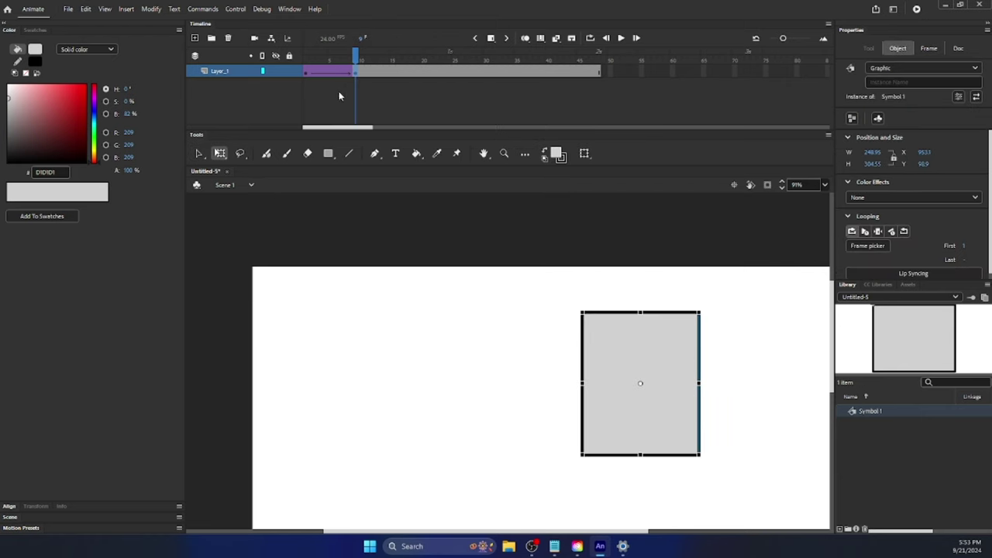
pyautogui.press('Return')
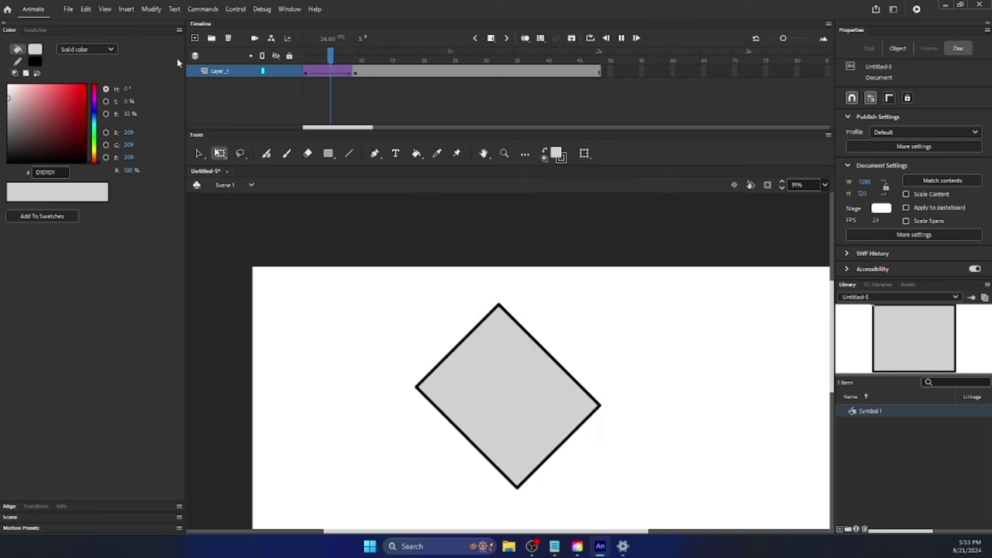
pyautogui.click(360, 82)
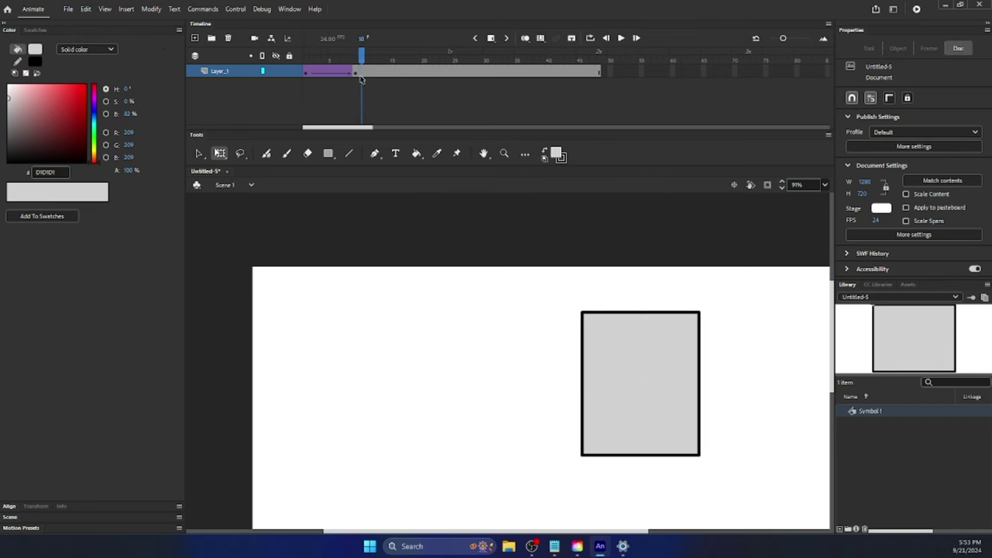
# Move the frame 9 keyframe to frame 19 and play the longer tween from frame 1
pyautogui.click(362, 75)
pyautogui.press('Return')
pyautogui.moveTo(385, 81); pyautogui.dragTo(306, 74)
pyautogui.press('Return')
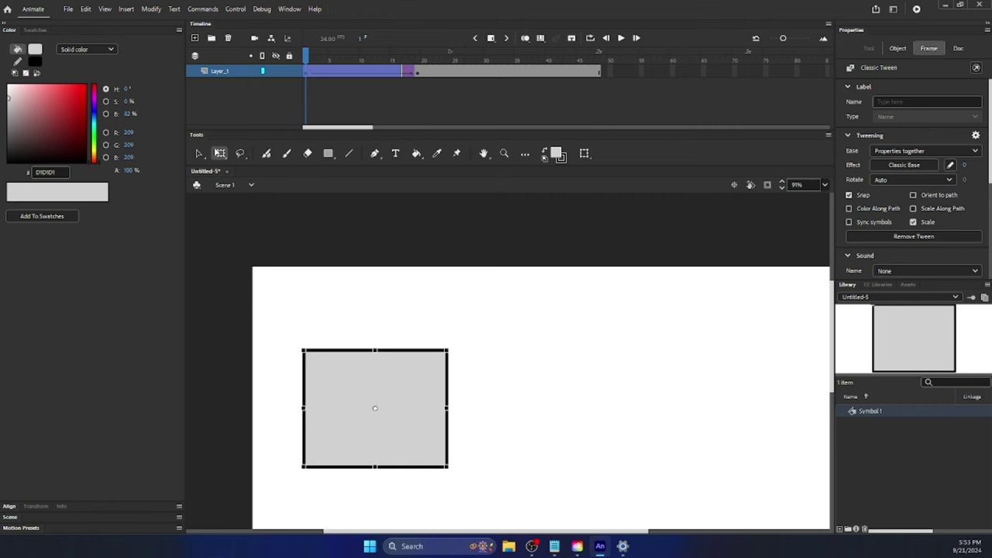
pyautogui.moveTo(361, 62); pyautogui.dragTo(312, 74)
pyautogui.click(313, 74)
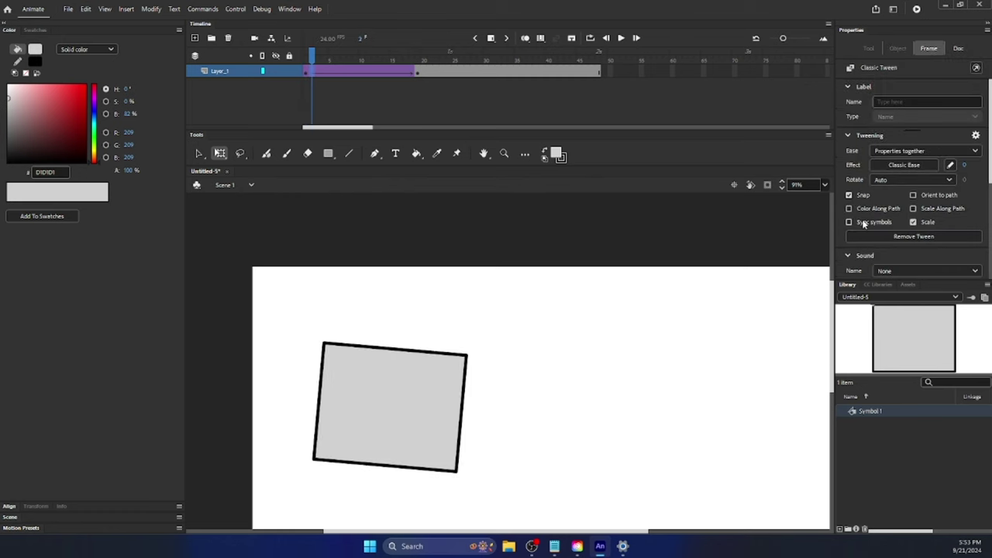
pyautogui.click(904, 164)
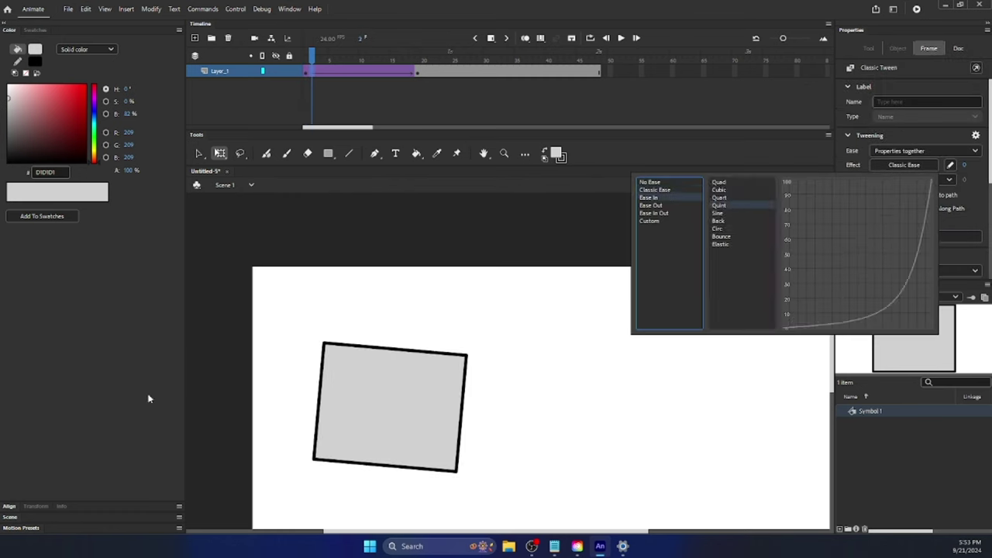
pyautogui.click(484, 217)
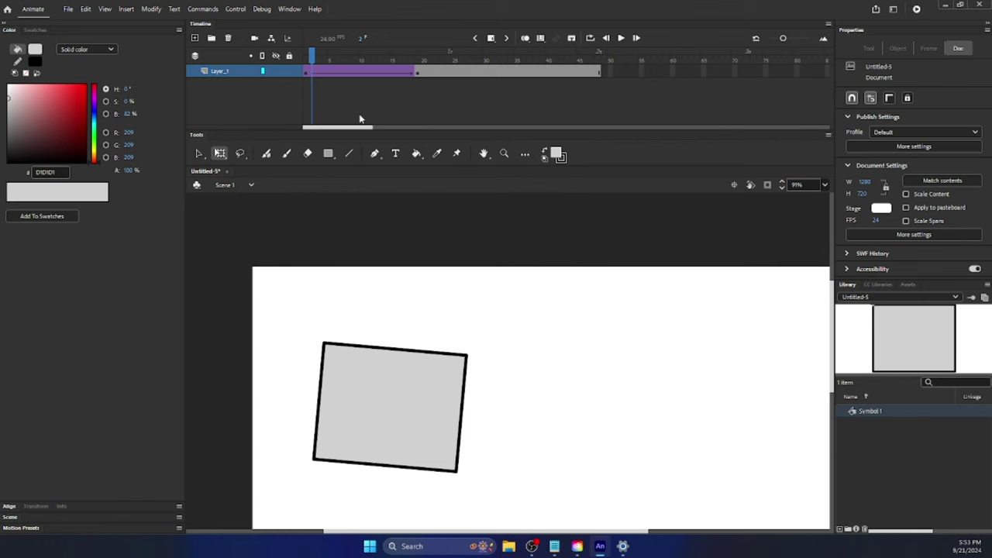
# Compare the Classic Ease, Ease In, Ease Out and Ease In Out curves for the classic tween
pyautogui.click(337, 73)
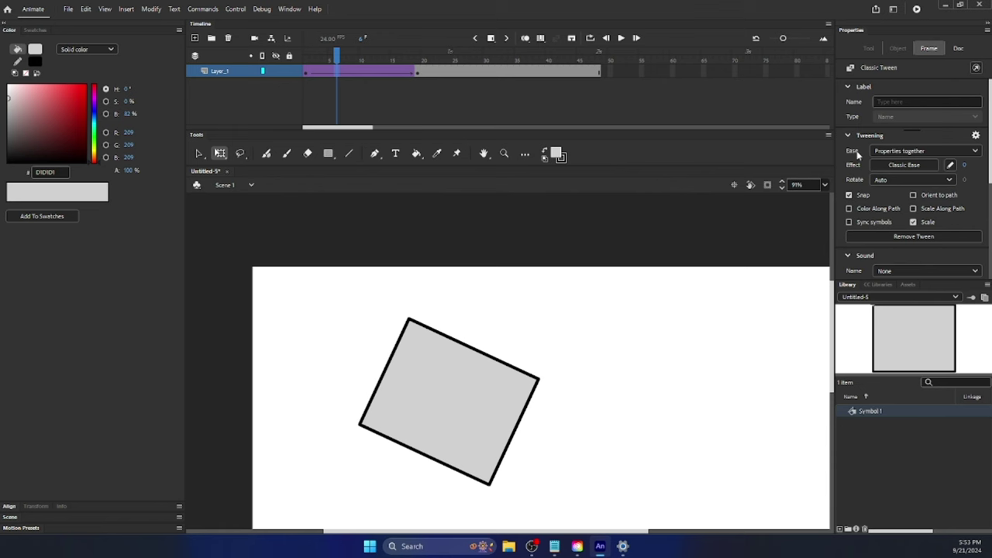
pyautogui.click(876, 166)
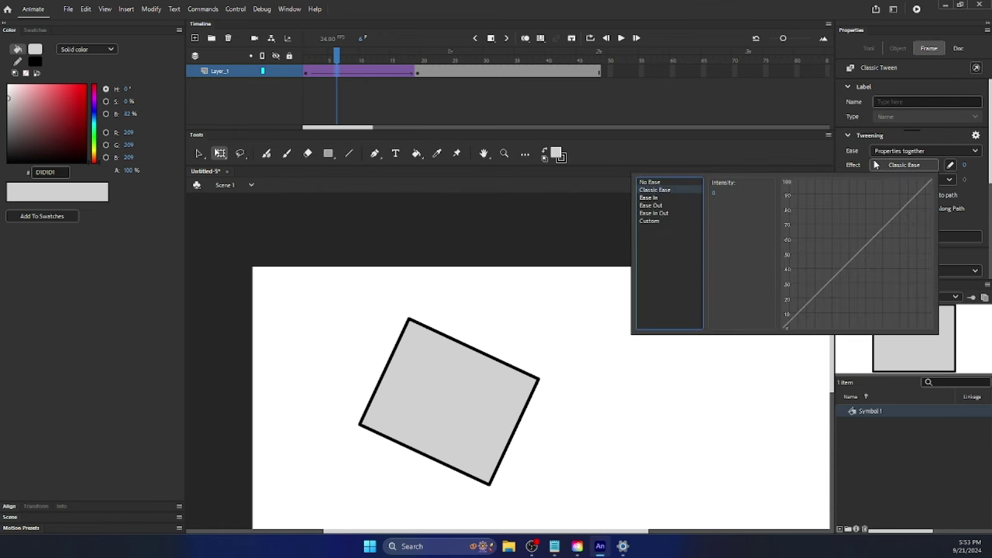
pyautogui.click(666, 198)
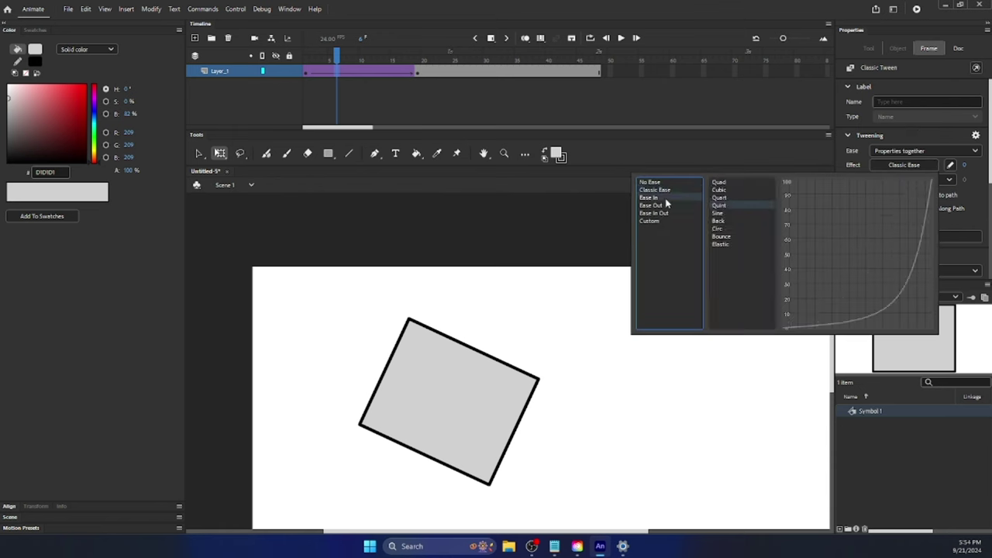
pyautogui.click(666, 192)
pyautogui.click(660, 198)
pyautogui.click(655, 213)
pyautogui.click(658, 206)
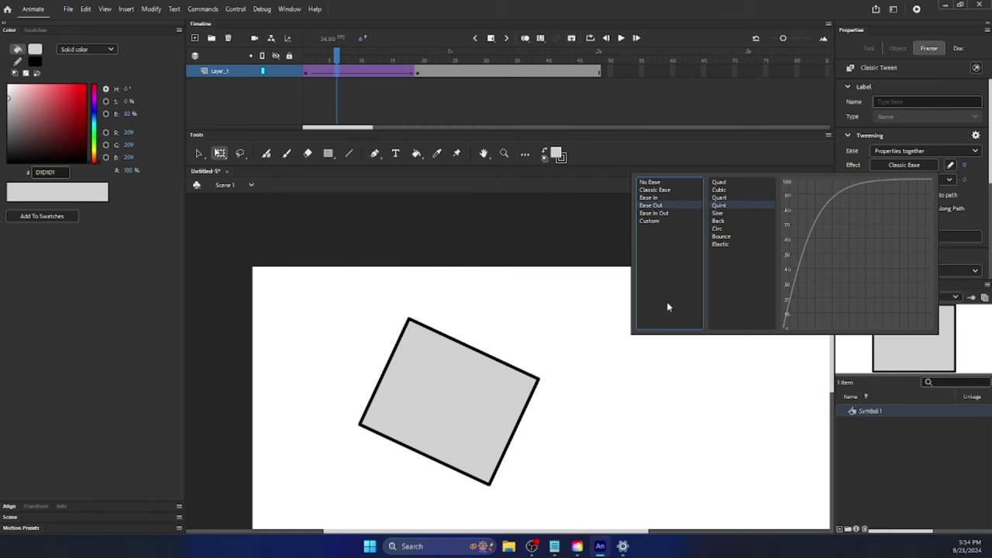
pyautogui.click(671, 214)
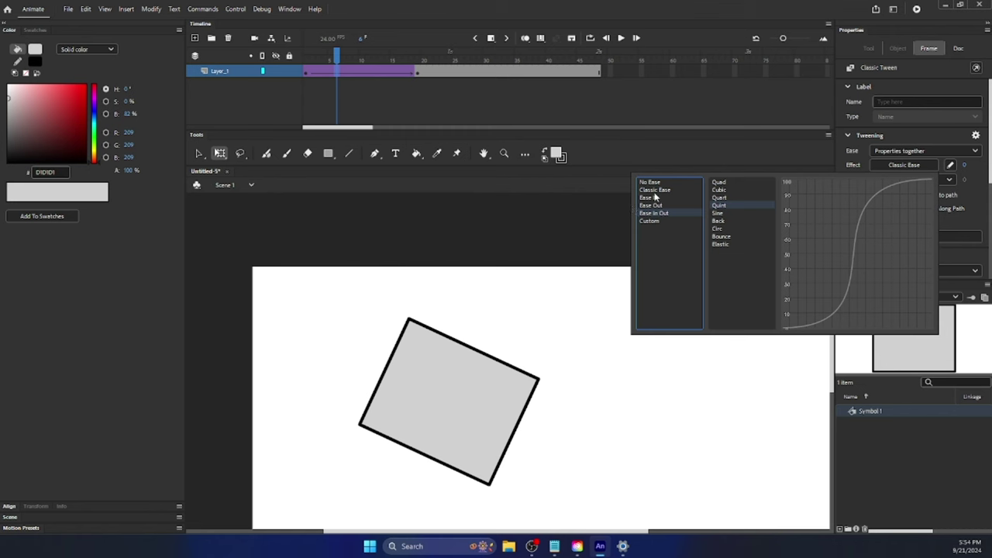
# Apply the Quad Ease-In preset to the classic tween and play the animation from frame 1
pyautogui.click(655, 198)
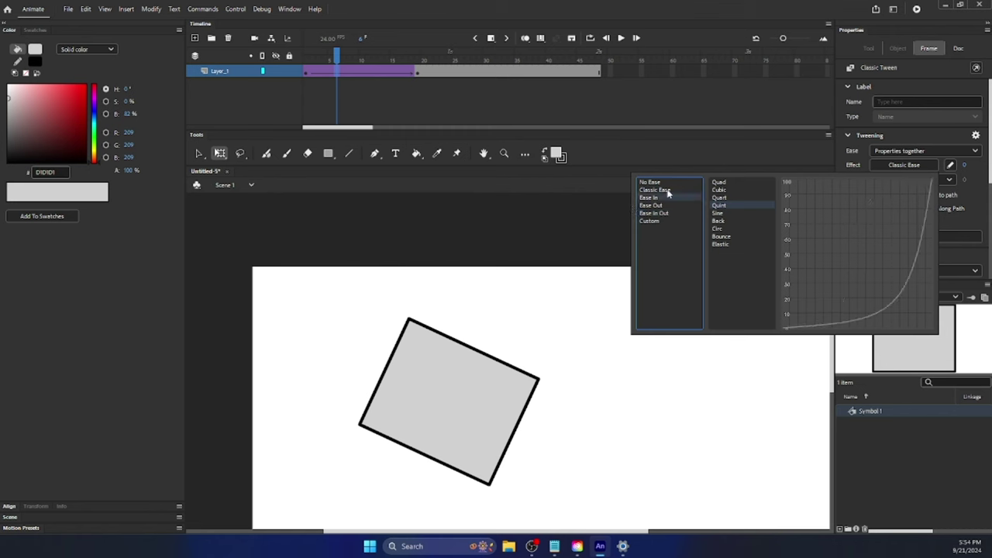
pyautogui.click(727, 184)
pyautogui.click(510, 80)
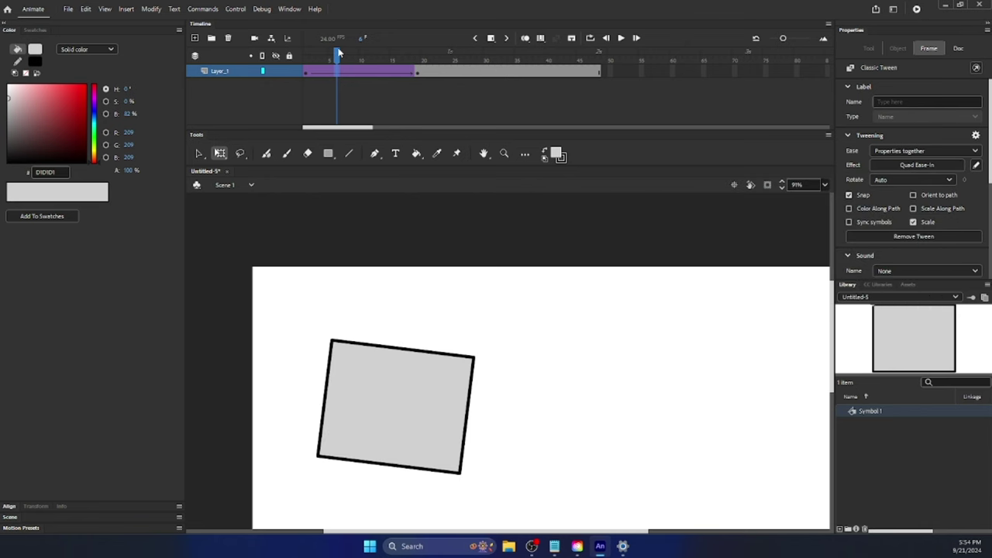
pyautogui.moveTo(339, 53); pyautogui.dragTo(277, 59)
pyautogui.press('Return')
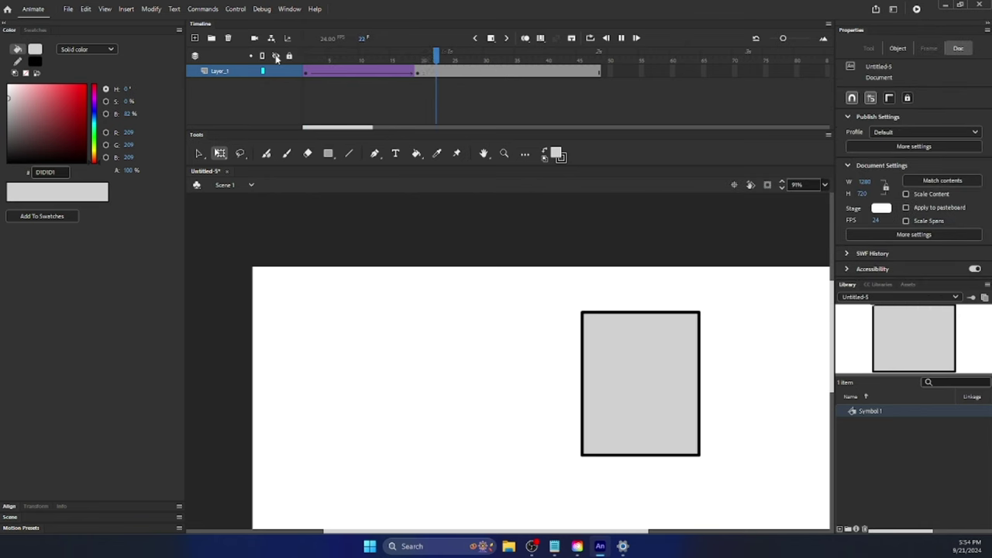
pyautogui.press('Return')
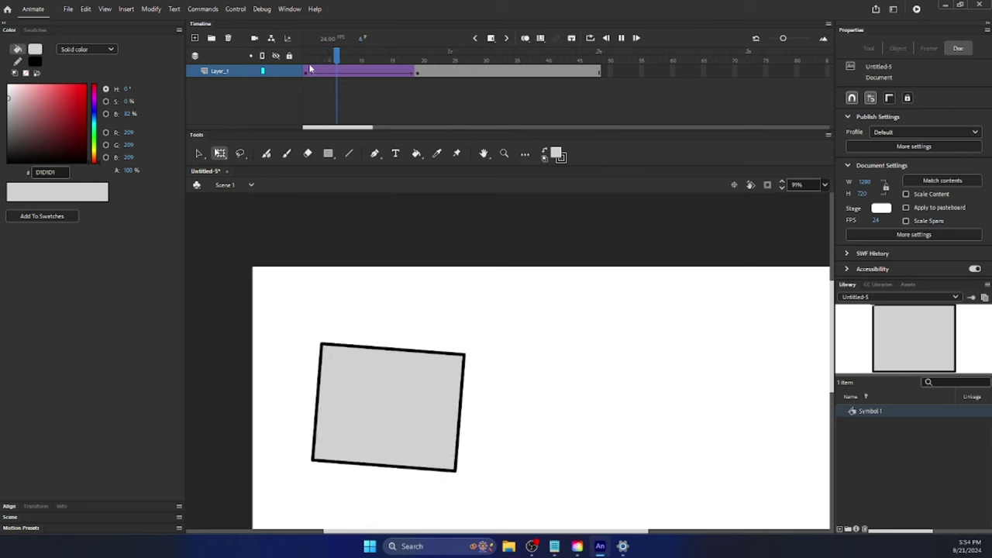
pyautogui.press('Return')
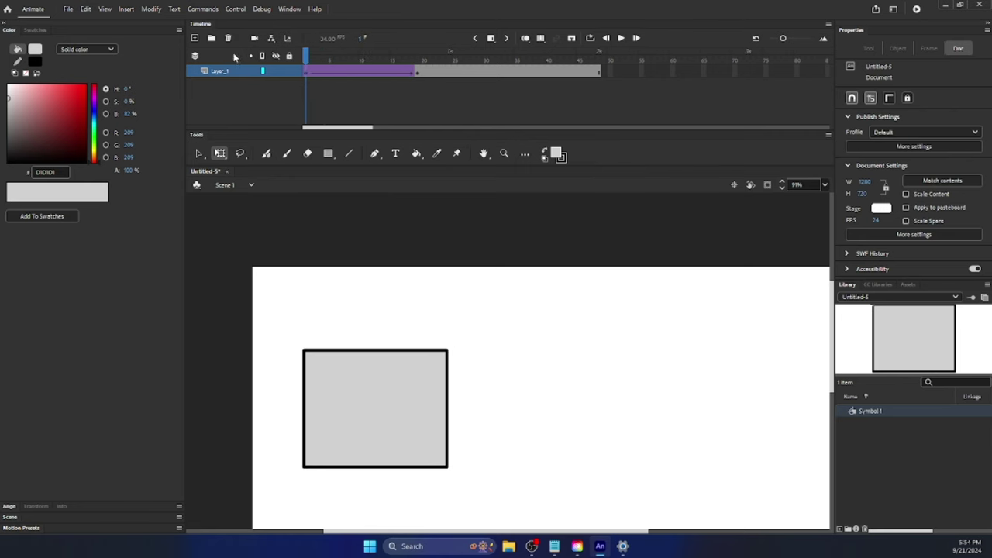
pyautogui.press('Return')
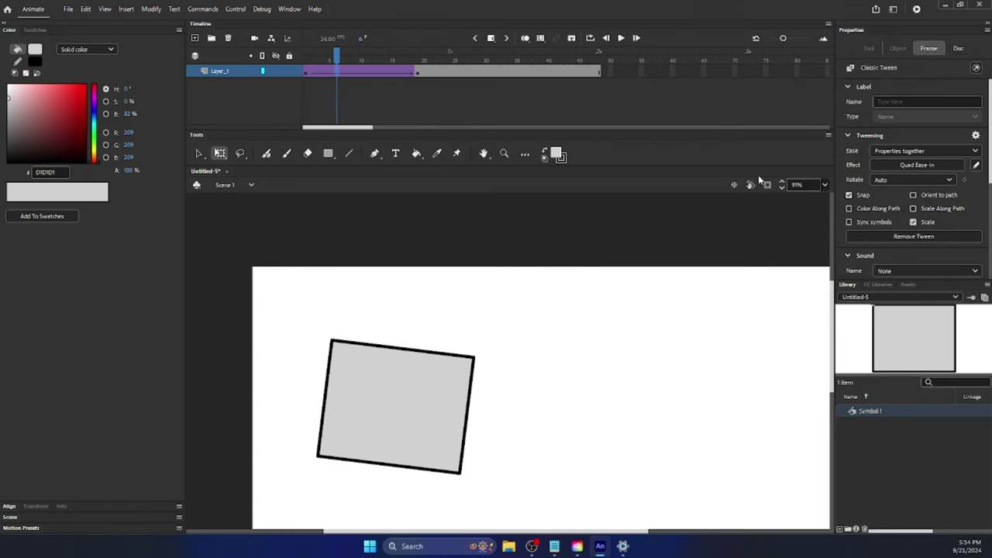
# Apply the Quad Ease-Out preset to the classic tween and play it from frame 1
pyautogui.click(917, 165)
pyautogui.click(678, 205)
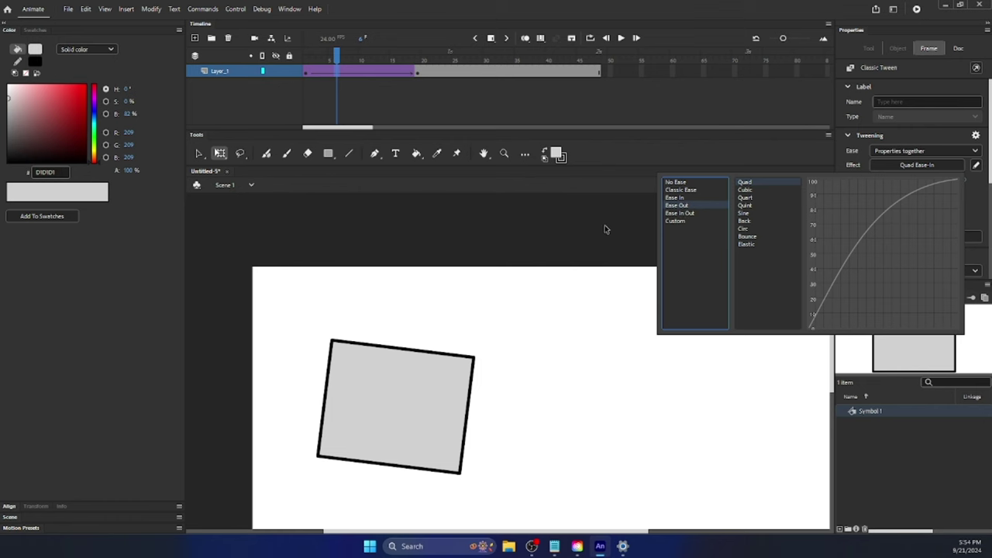
pyautogui.doubleClick(745, 182)
pyautogui.moveTo(336, 57); pyautogui.dragTo(280, 58)
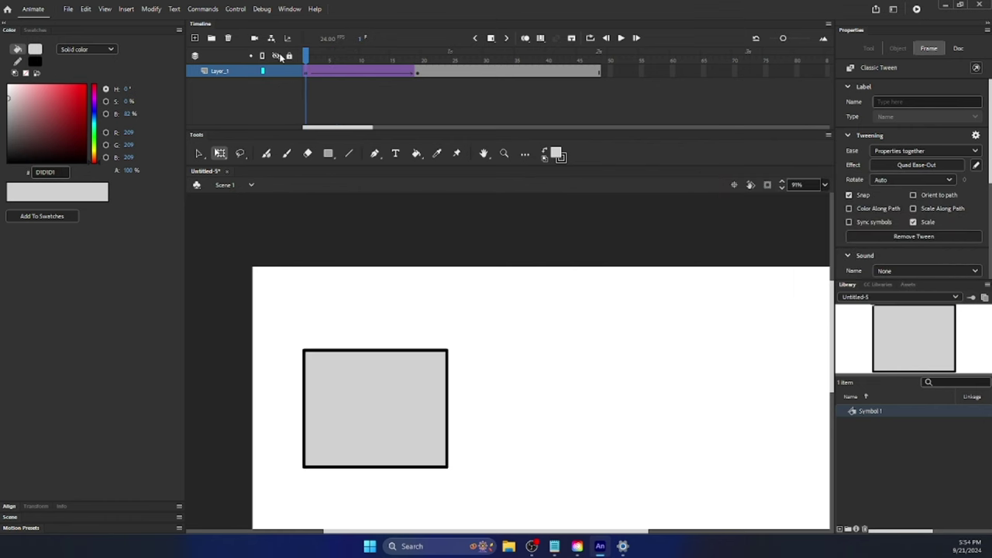
pyautogui.press('Return')
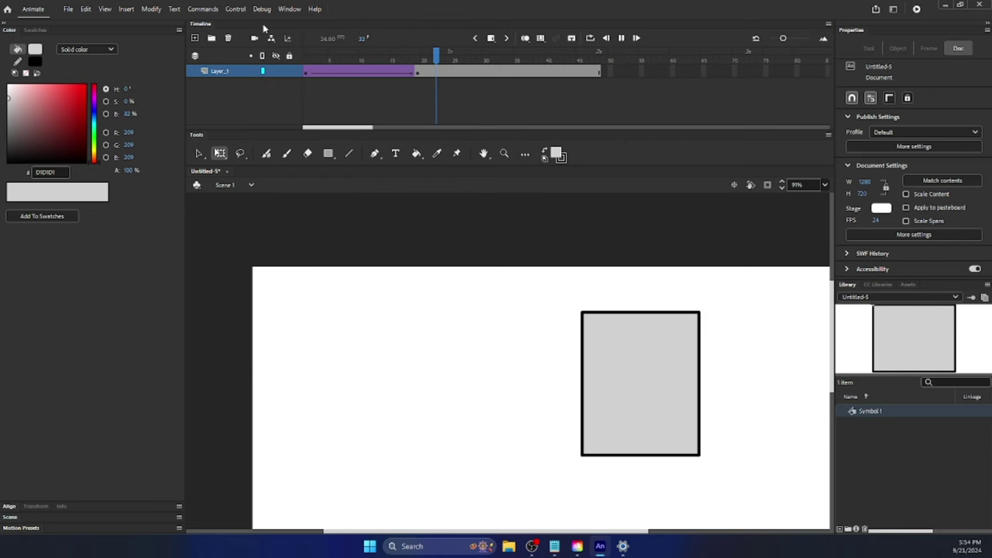
# Apply the Quad Ease-In-Out preset to the classic tween, play it, and return the playhead to frame 1
pyautogui.click(324, 71)
pyautogui.click(917, 165)
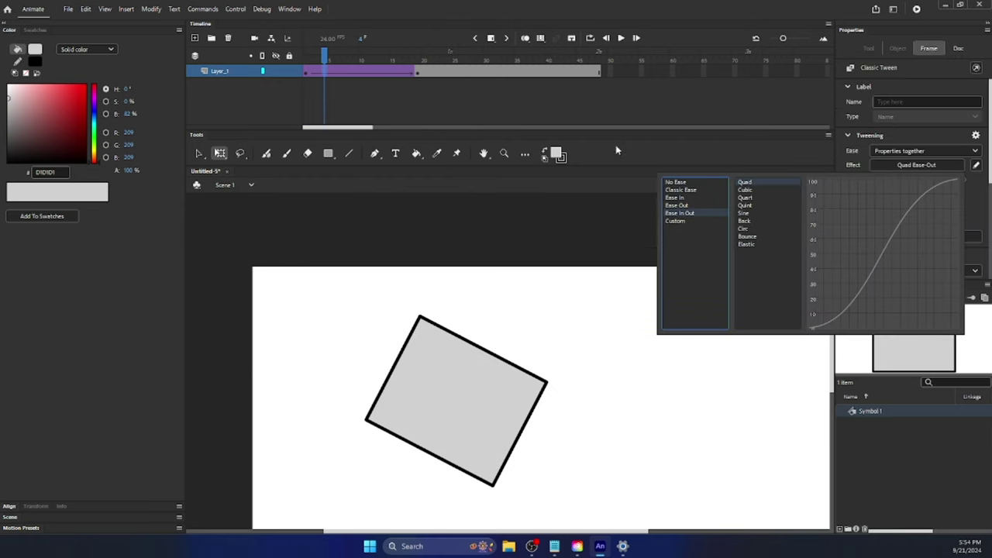
pyautogui.doubleClick(744, 183)
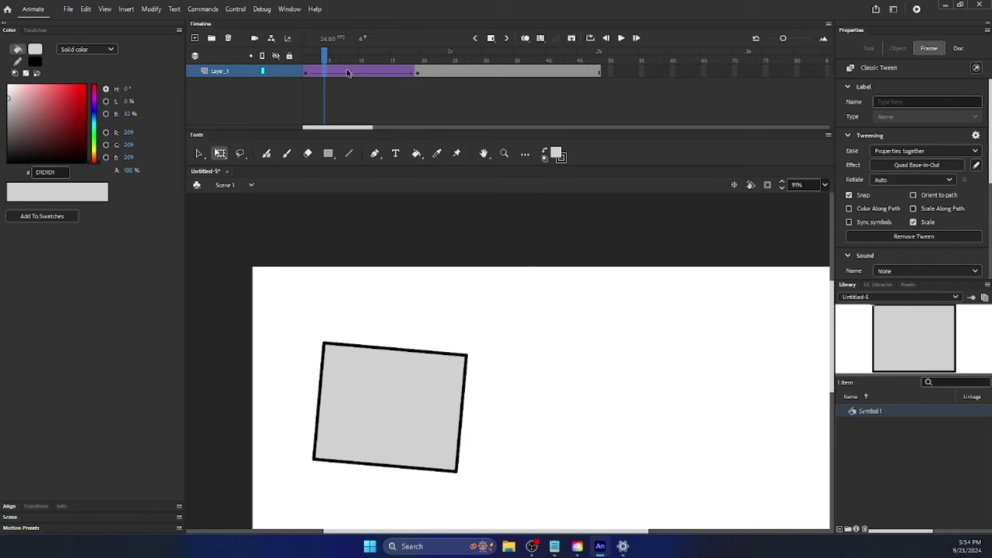
pyautogui.moveTo(327, 62); pyautogui.dragTo(247, 61)
pyautogui.press('Return')
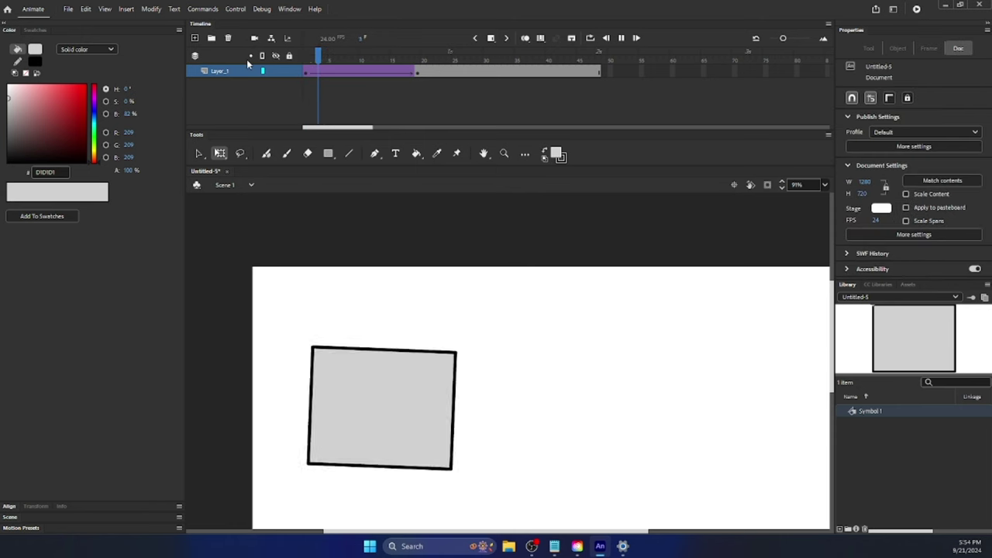
pyautogui.moveTo(433, 56); pyautogui.dragTo(305, 58)
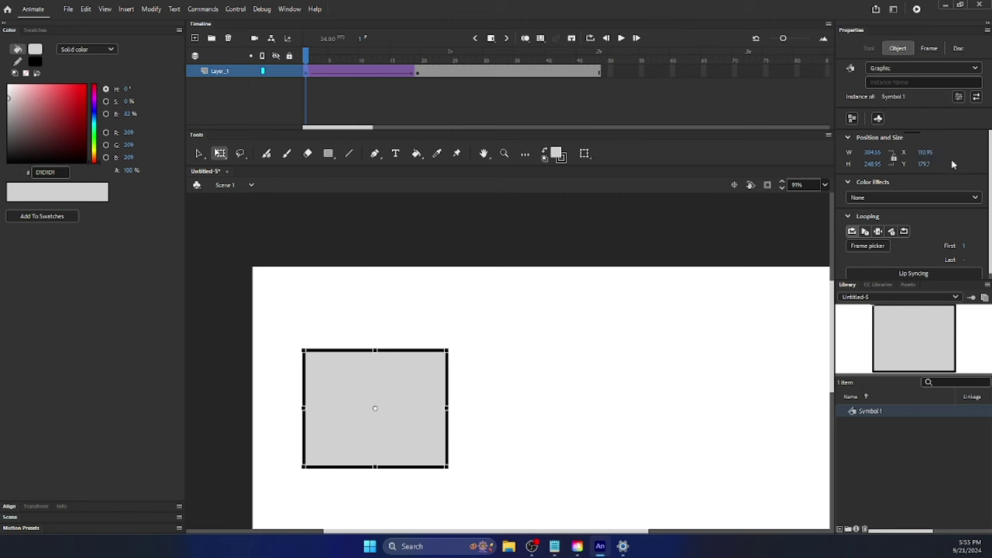
# Try the Brightness, Tint and Alpha color effects on the symbol instance at frame 1
pyautogui.scroll(-1, 944, 203)
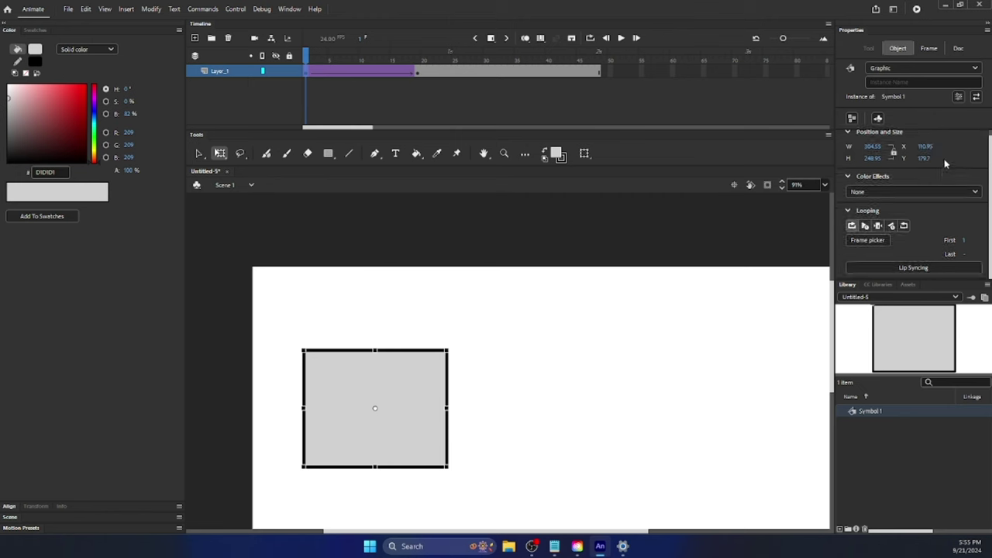
pyautogui.click(925, 194)
pyautogui.click(890, 221)
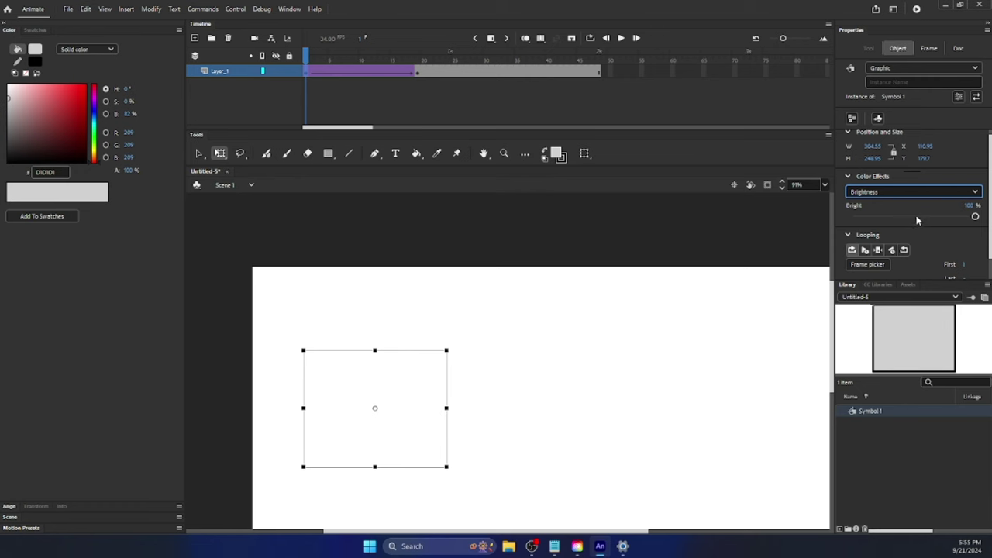
pyautogui.moveTo(917, 218)
pyautogui.mouseDown()
pyautogui.moveTo(852, 237)
pyautogui.moveTo(924, 237)
pyautogui.moveTo(930, 217)
pyautogui.moveTo(878, 217)
pyautogui.moveTo(908, 221)
pyautogui.mouseUp()
pyautogui.click(914, 192)
pyautogui.click(901, 230)
pyautogui.click(915, 192)
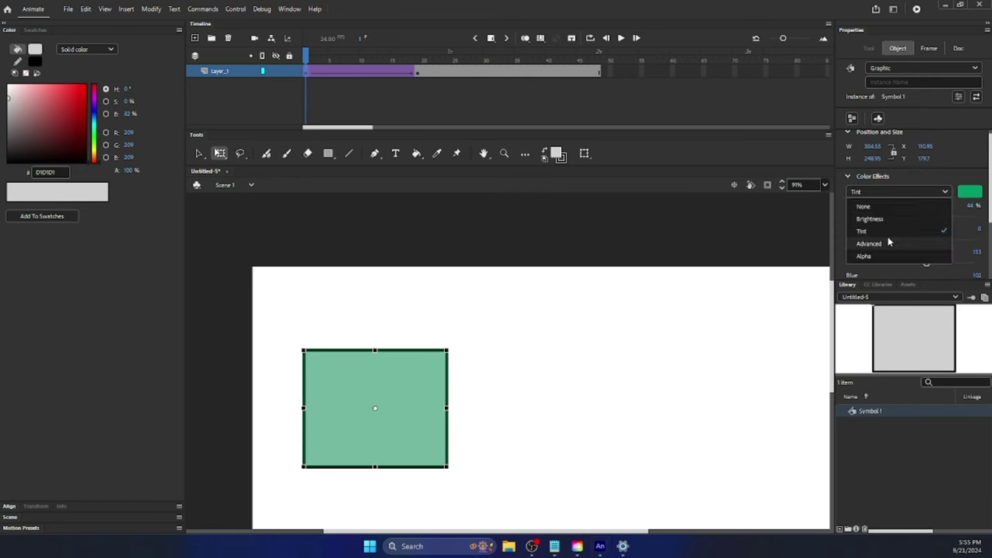
pyautogui.click(879, 252)
pyautogui.moveTo(892, 217)
pyautogui.mouseDown()
pyautogui.moveTo(977, 225)
pyautogui.moveTo(884, 222)
pyautogui.mouseUp()
pyautogui.click(914, 192)
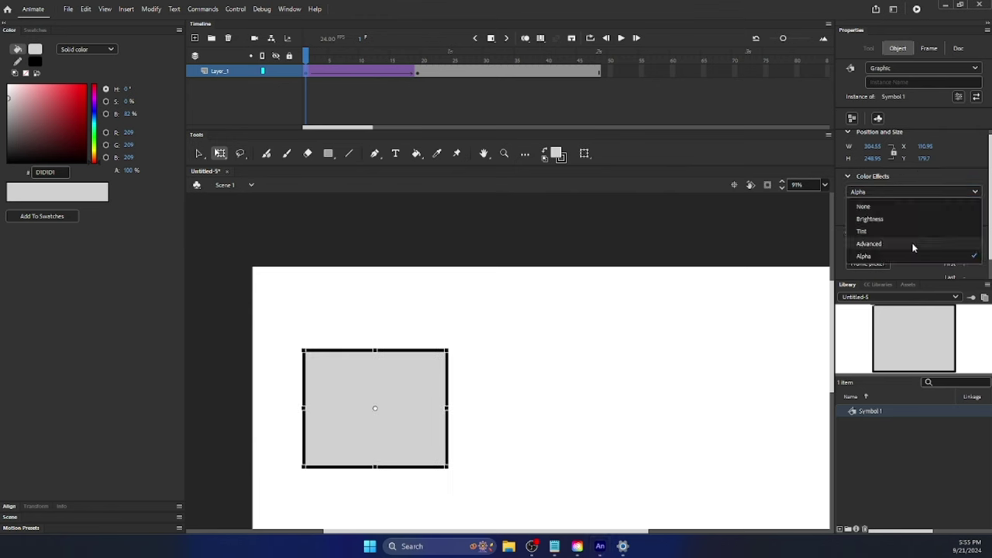
# Tint the frame 1 symbol pinkish red using the Advanced color effect with a raised red offset, green 59% and -71, blue 46%, and preview the tween
pyautogui.click(912, 245)
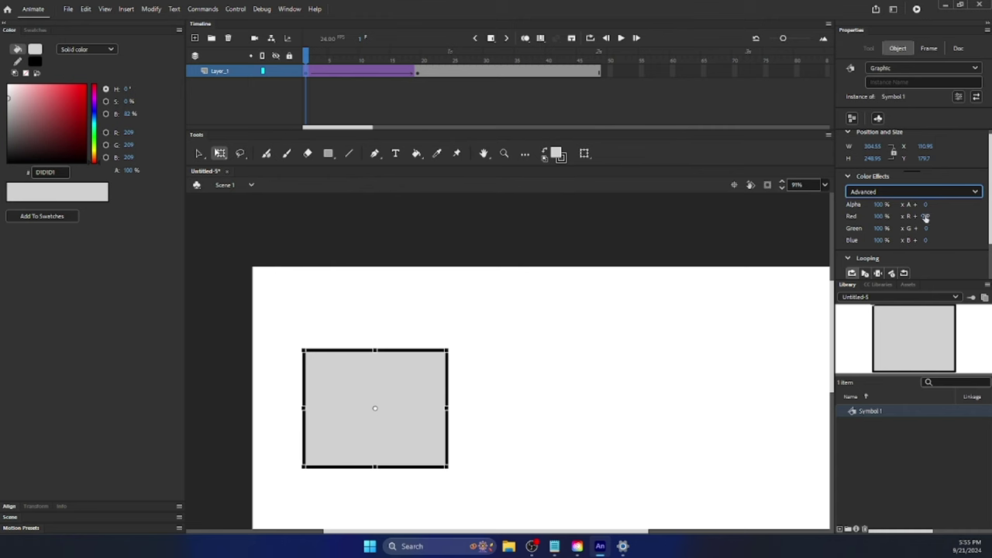
pyautogui.moveTo(924, 217); pyautogui.dragTo(864, 250)
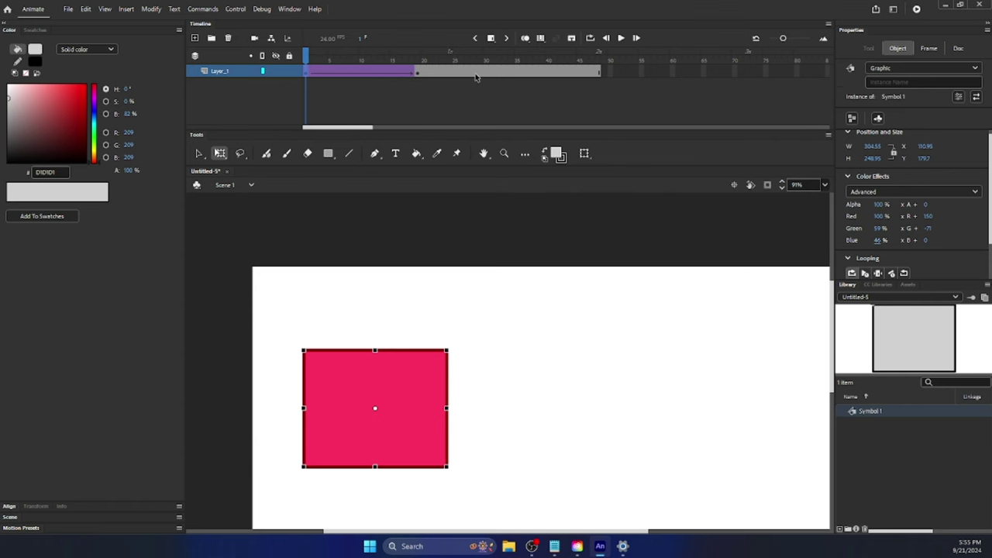
pyautogui.press('Return')
pyautogui.press('Return')
pyautogui.click(306, 70)
pyautogui.press('Return')
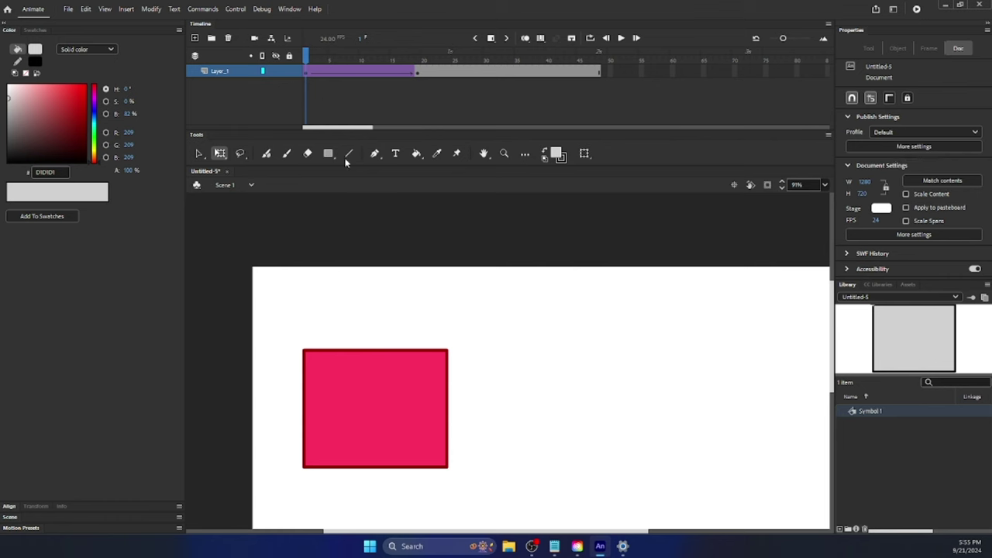
# Try skewing the symbol horizontally at frame 1 with Free Transform and undo the skew
pyautogui.click(393, 356)
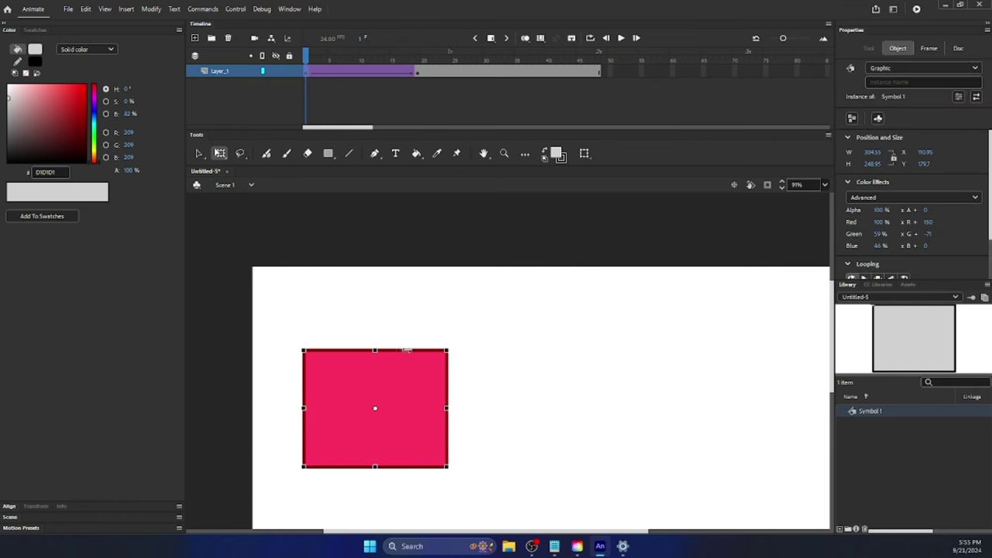
pyautogui.moveTo(406, 350); pyautogui.dragTo(466, 358)
pyautogui.hotkey('ctrl', 'z')
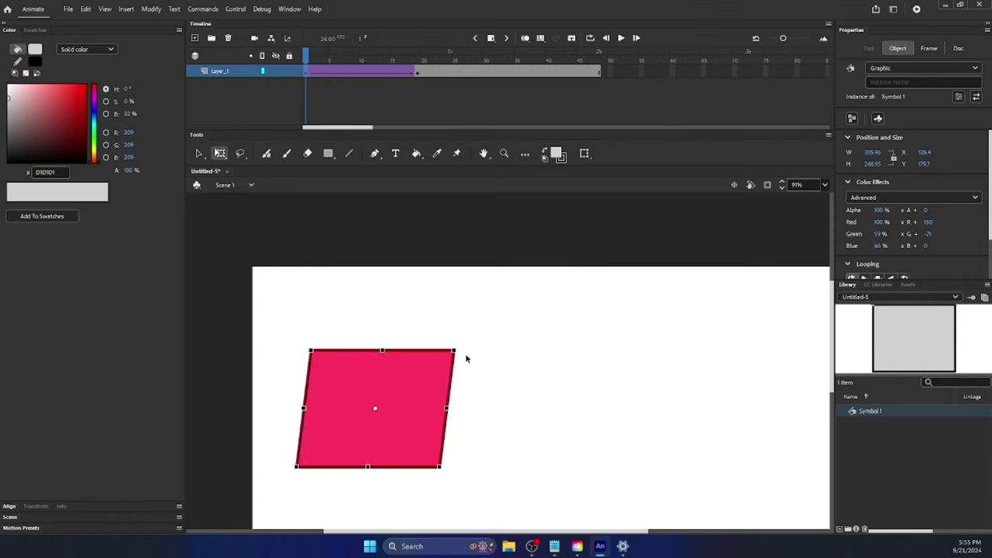
# Undo the remaining skew, try another free transform on the symbol at frame 1, and undo it
pyautogui.hotkey('ctrl', 'z')
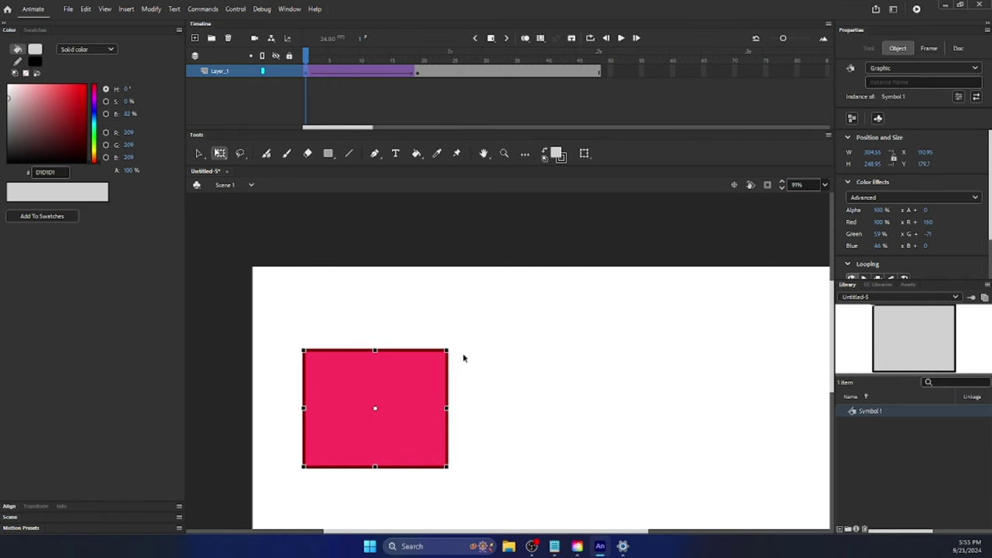
pyautogui.moveTo(459, 358); pyautogui.dragTo(490, 406)
pyautogui.hotkey('ctrl', 'z')
pyautogui.hotkey('ctrl', 'z')
# Clear the frame 19 keyframe and remove the classic tween from Layer_1, keeping the tinted symbol at frame 1
pyautogui.rightClick(419, 73)
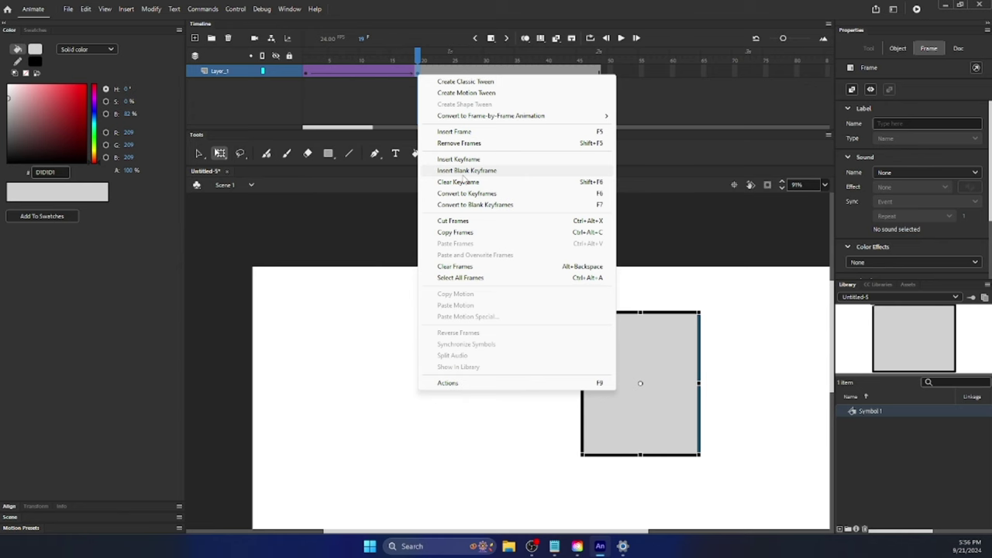
pyautogui.click(462, 171)
pyautogui.rightClick(428, 73)
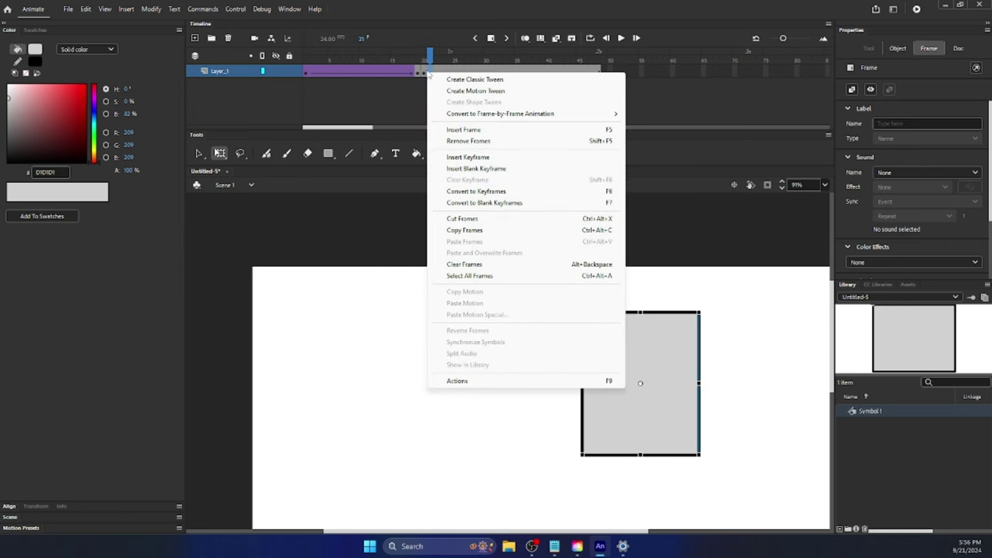
pyautogui.click(423, 73)
pyautogui.click(418, 73)
pyautogui.rightClick(420, 73)
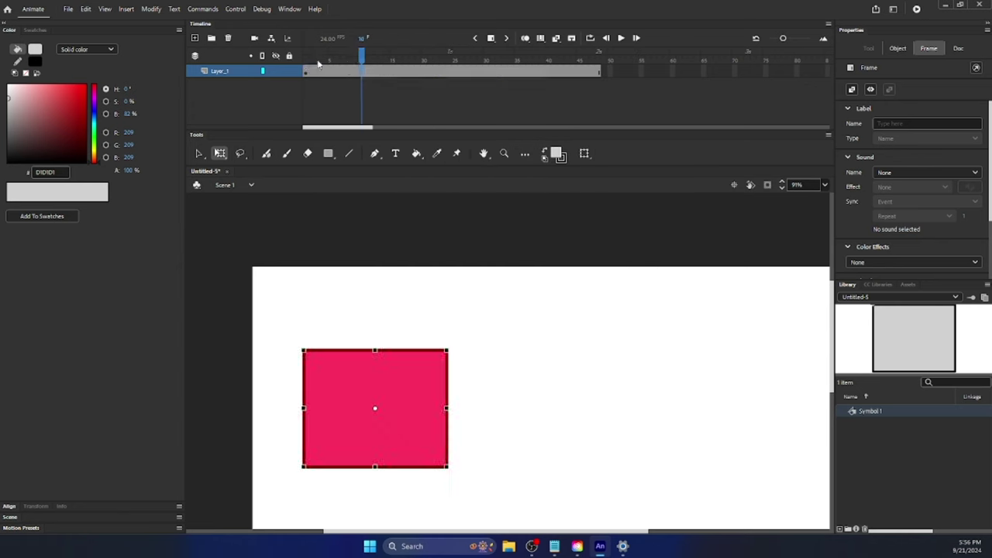
pyautogui.hotkey('ctrl', 'z')
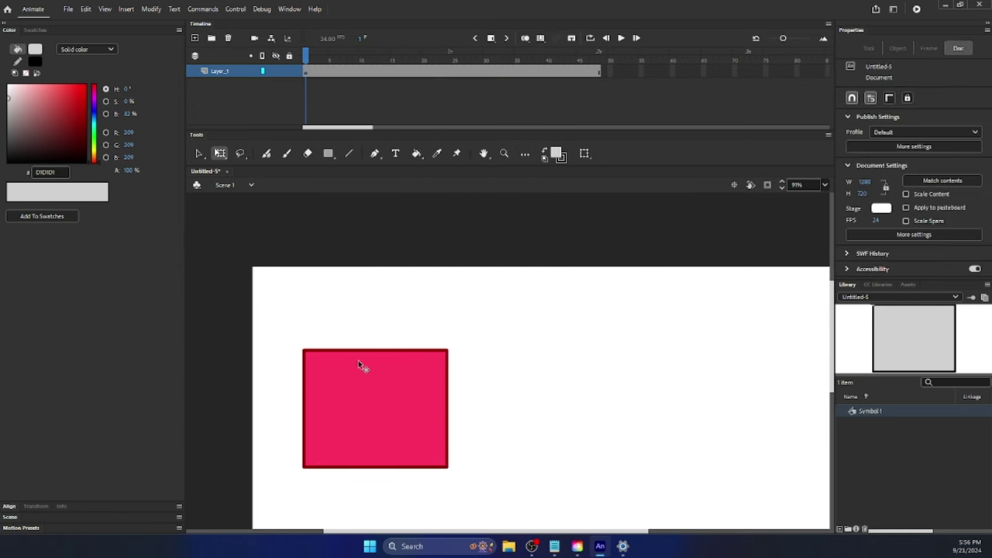
# Try rotating and transforming the red symbol around its center, undoing each change
pyautogui.click(359, 362)
pyautogui.moveTo(457, 352); pyautogui.dragTo(428, 442)
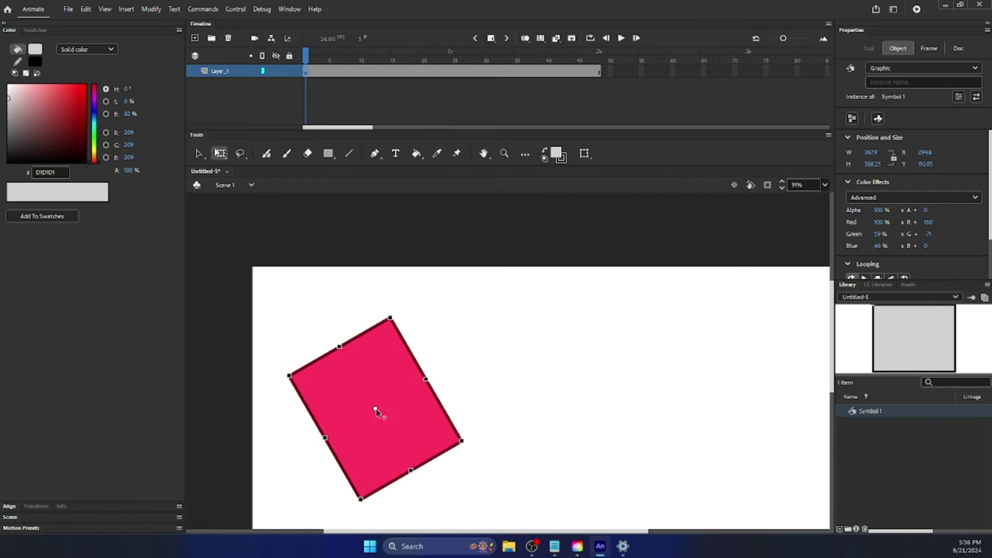
pyautogui.hotkey('ctrl', 'z')
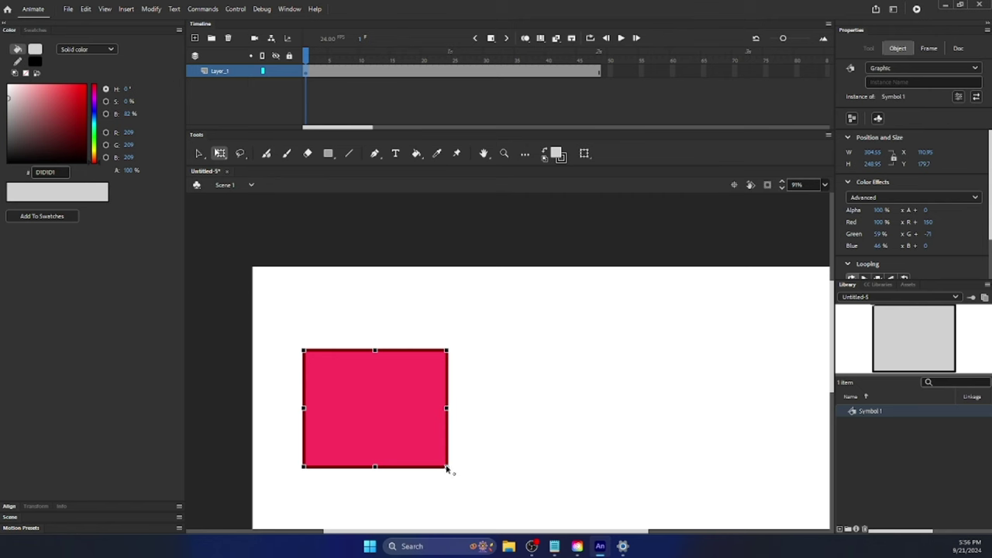
pyautogui.moveTo(299, 354); pyautogui.dragTo(533, 457)
pyautogui.hotkey('ctrl', 'z')
# Try moving the symbol's transformation point below the rectangle and rotating around it, and undo the changes
pyautogui.moveTo(434, 423); pyautogui.dragTo(425, 383)
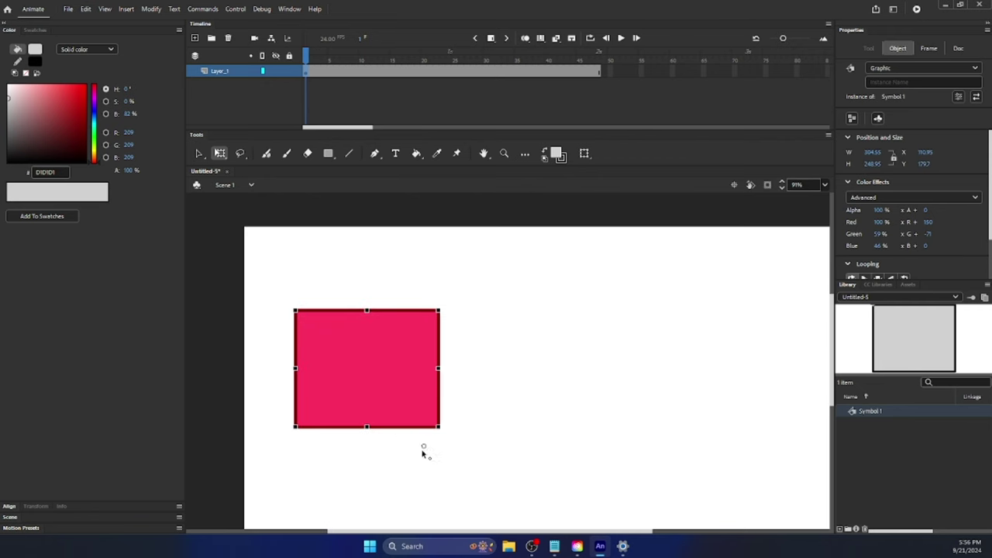
pyautogui.moveTo(355, 370); pyautogui.dragTo(359, 314)
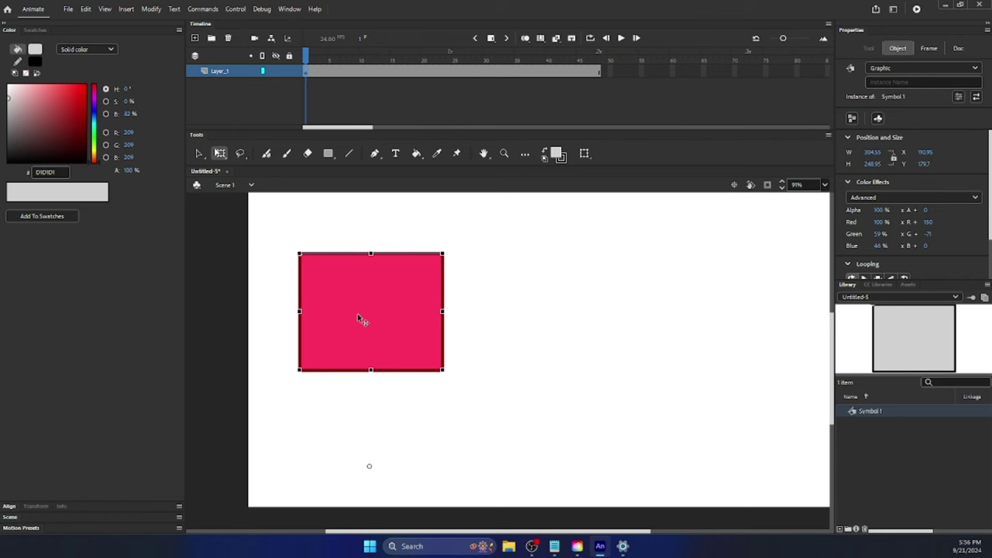
pyautogui.hotkey('ctrl', '-')
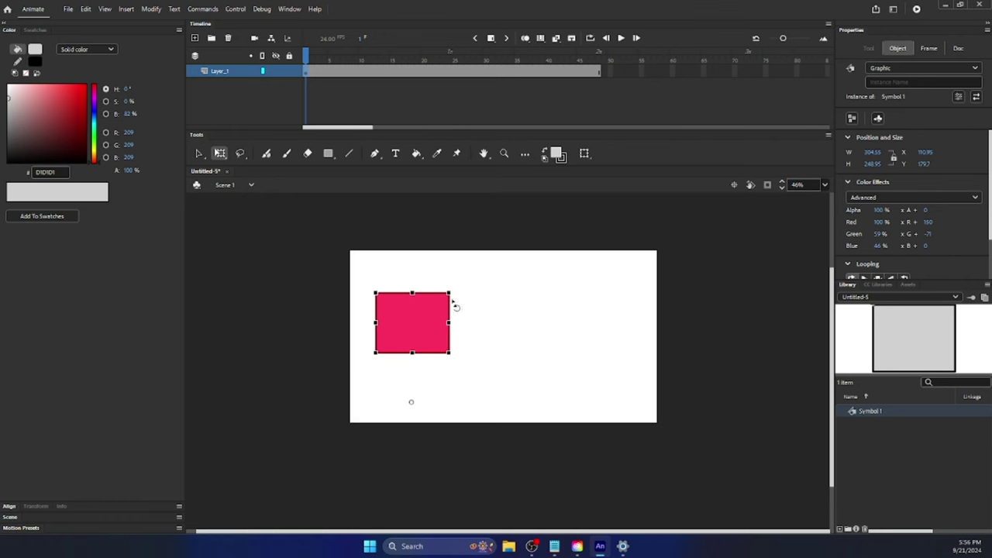
pyautogui.moveTo(451, 292); pyautogui.dragTo(327, 348)
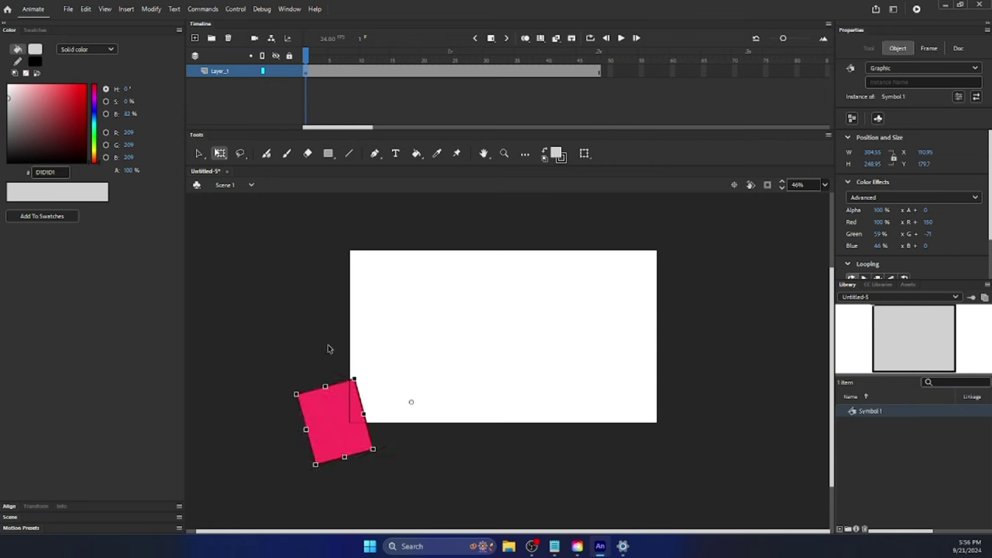
pyautogui.hotkey('ctrl', 'z')
# Delete the red symbol instance and place a fresh instance of Symbol 1 from the library on the stage
pyautogui.scroll(2, 406, 370)
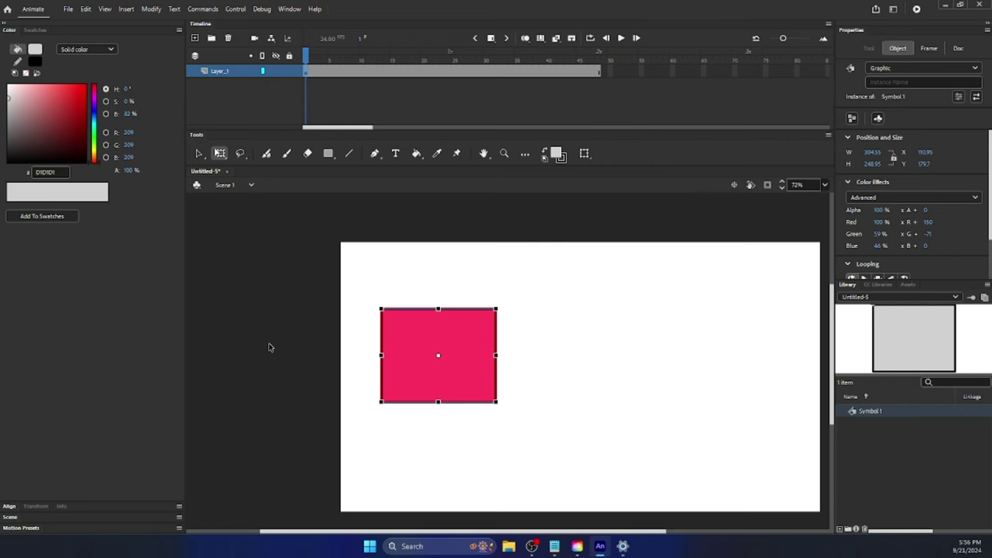
pyautogui.press('Delete')
pyautogui.click(199, 154)
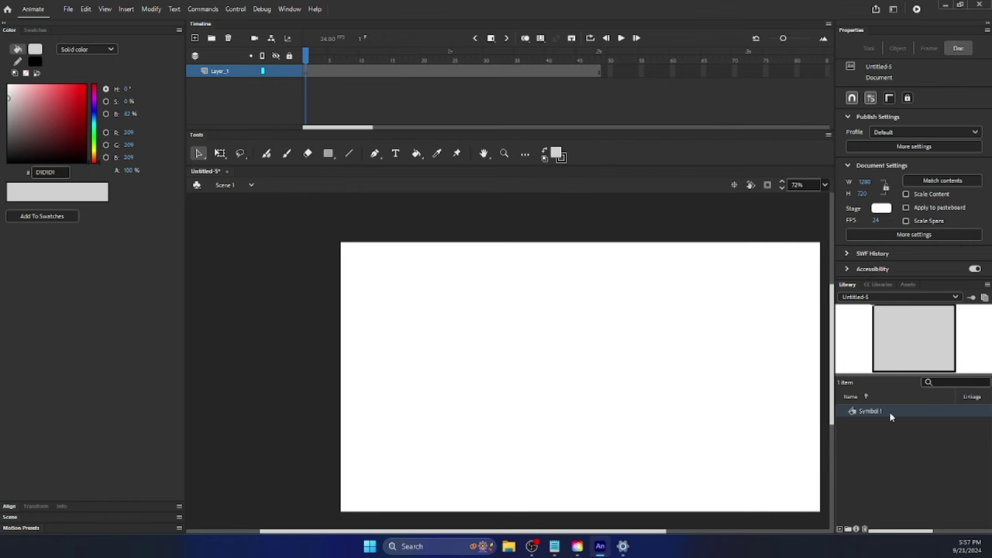
pyautogui.moveTo(673, 369); pyautogui.dragTo(654, 361)
pyautogui.hscroll(3, 653, 361)
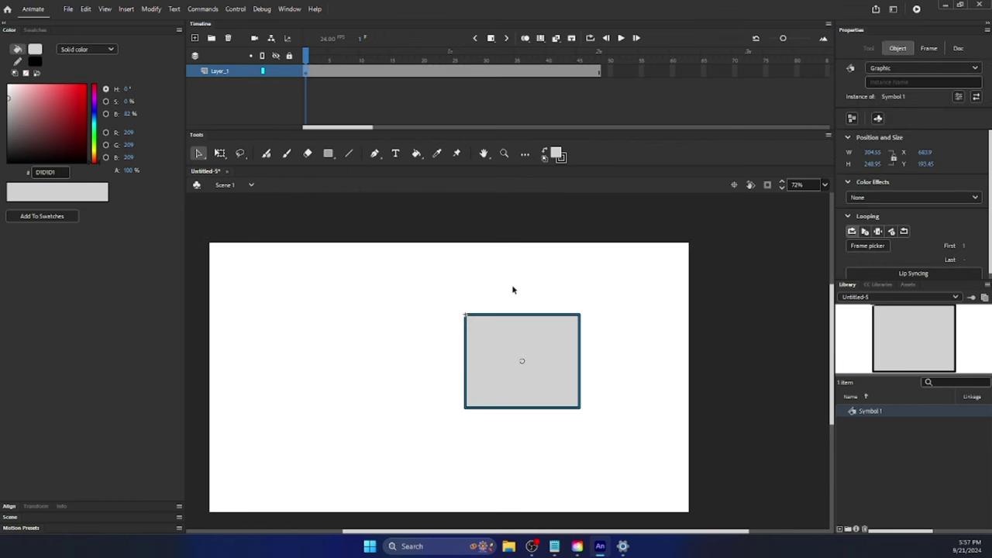
pyautogui.scroll(2, 517, 369)
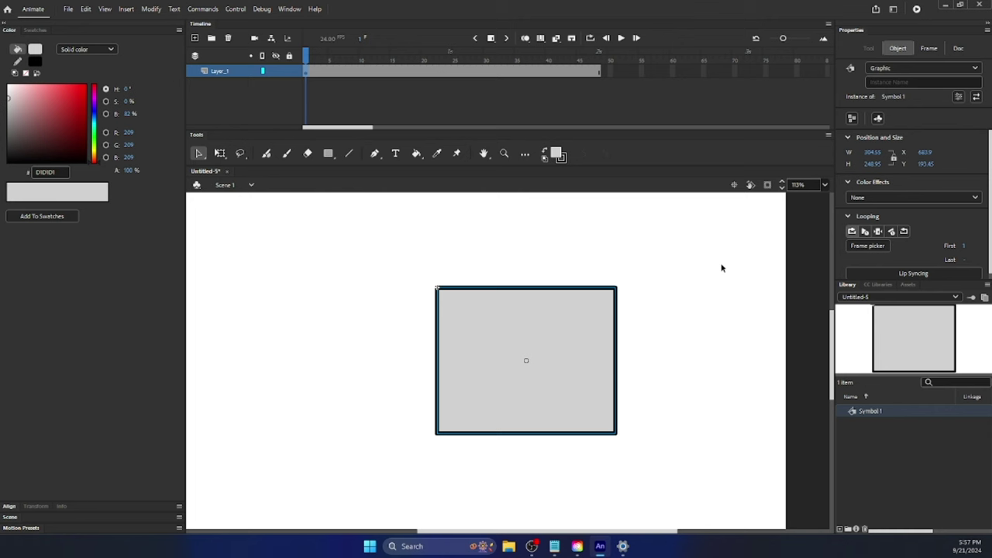
# Change the new Symbol 1 instance's type to Movie Clip and move it slightly up and left on the stage
pyautogui.click(881, 68)
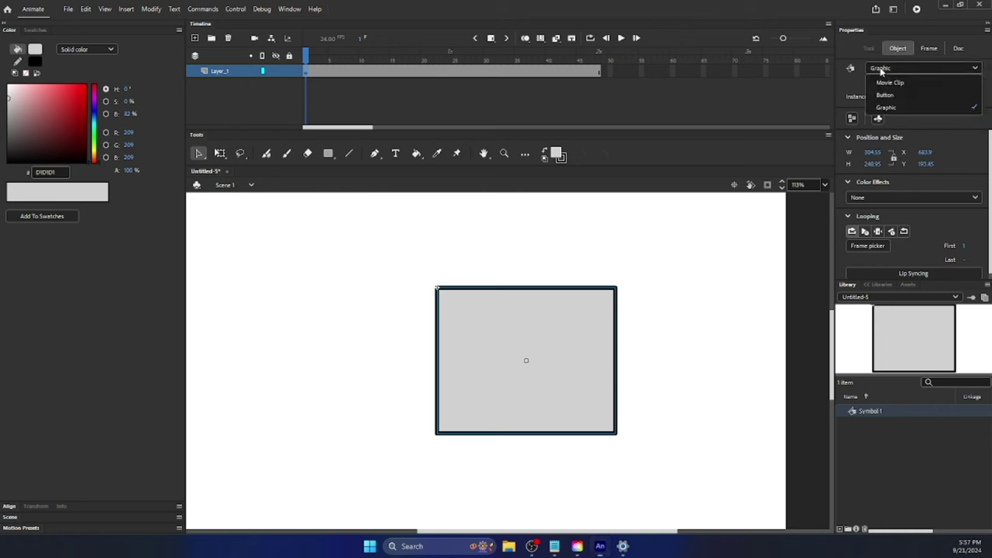
pyautogui.click(881, 81)
pyautogui.scroll(-2, 941, 200)
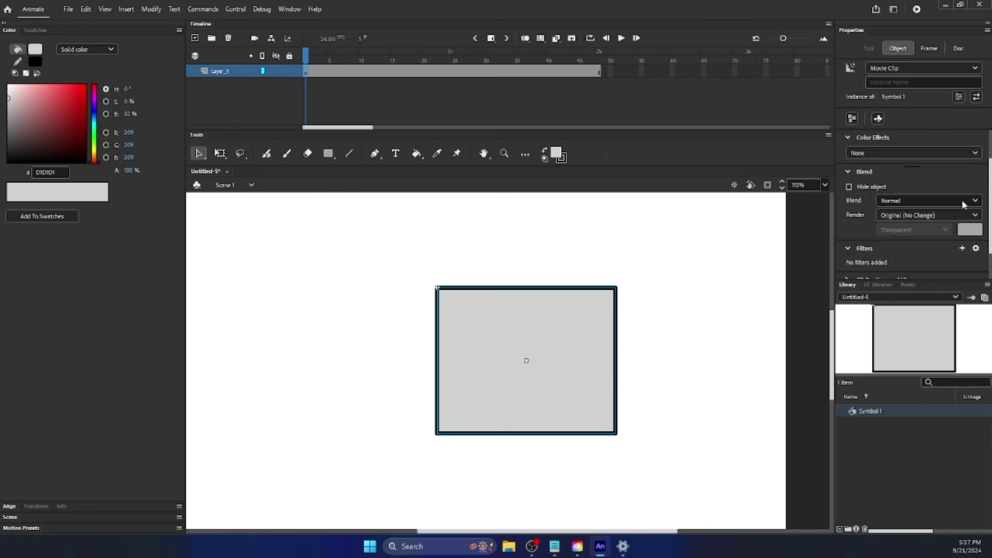
pyautogui.scroll(-1, 973, 195)
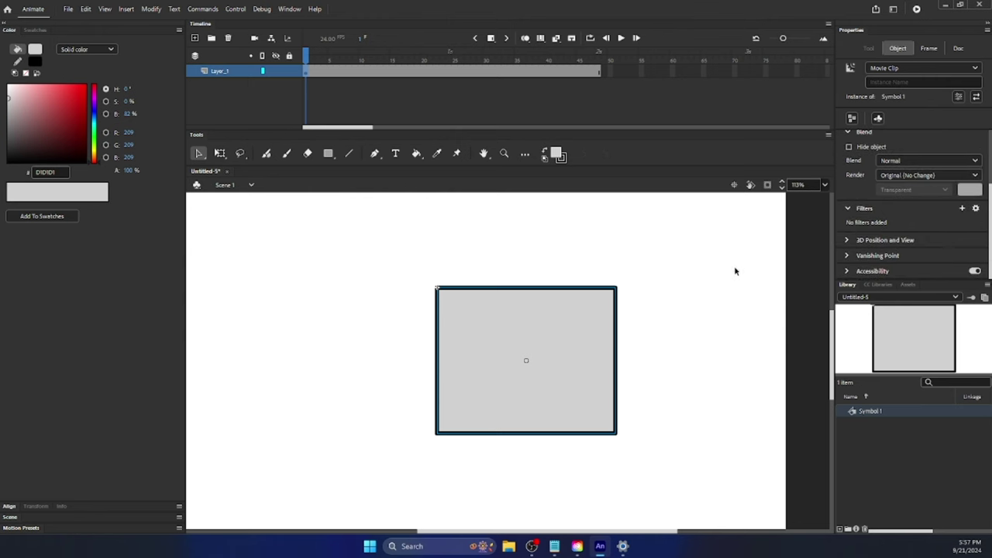
pyautogui.moveTo(549, 317); pyautogui.dragTo(537, 303)
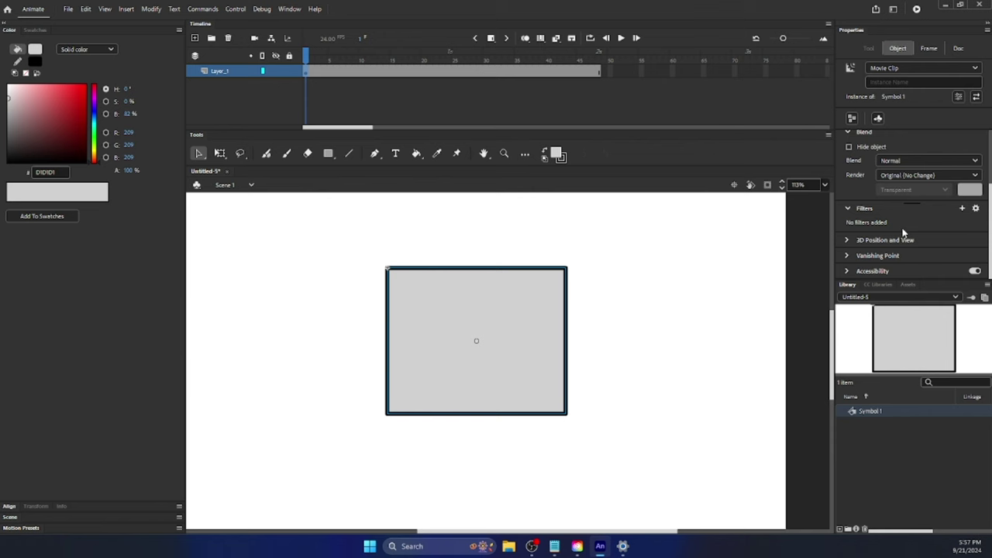
# Try a Drop Shadow filter with distance 28 on the movie clip instance and remove it
pyautogui.click(962, 208)
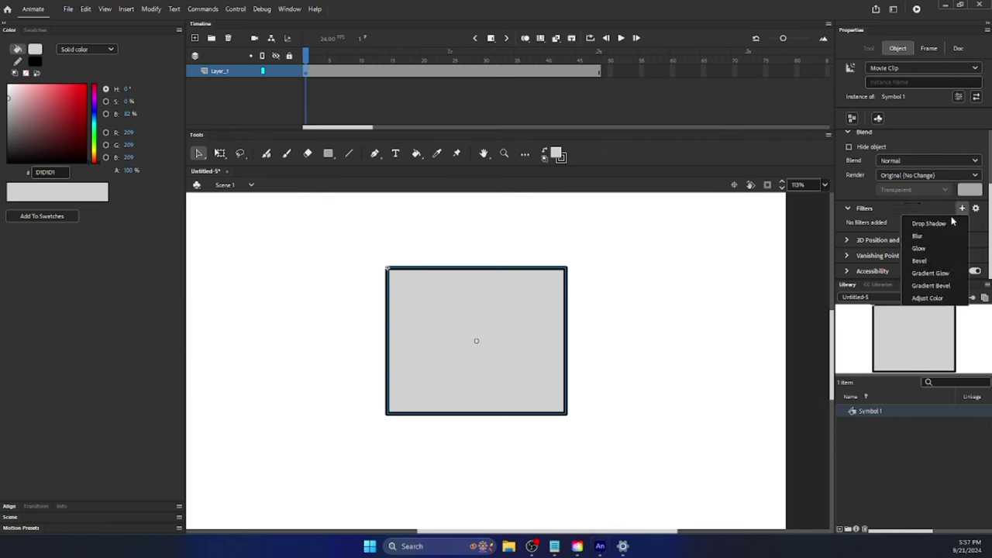
pyautogui.click(933, 223)
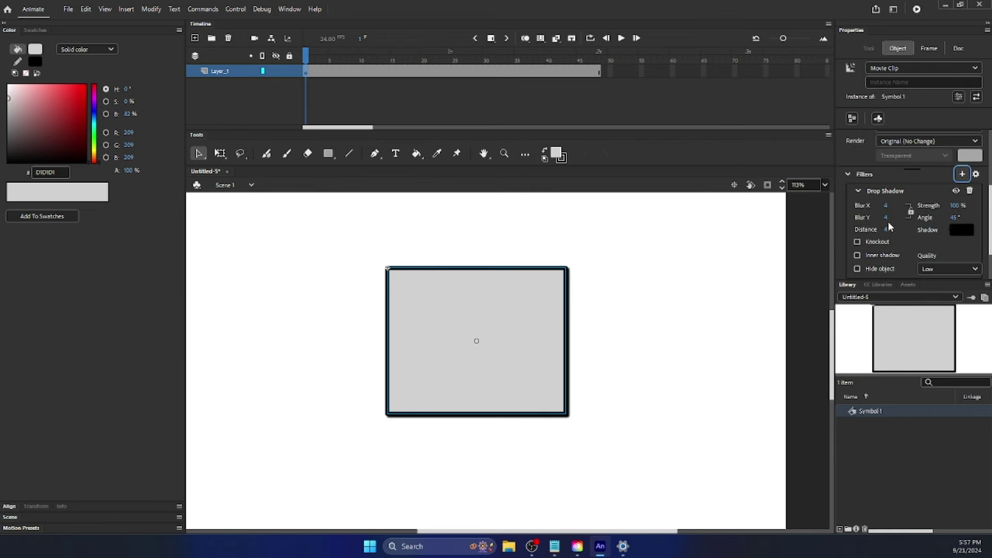
pyautogui.moveTo(885, 230); pyautogui.dragTo(902, 228)
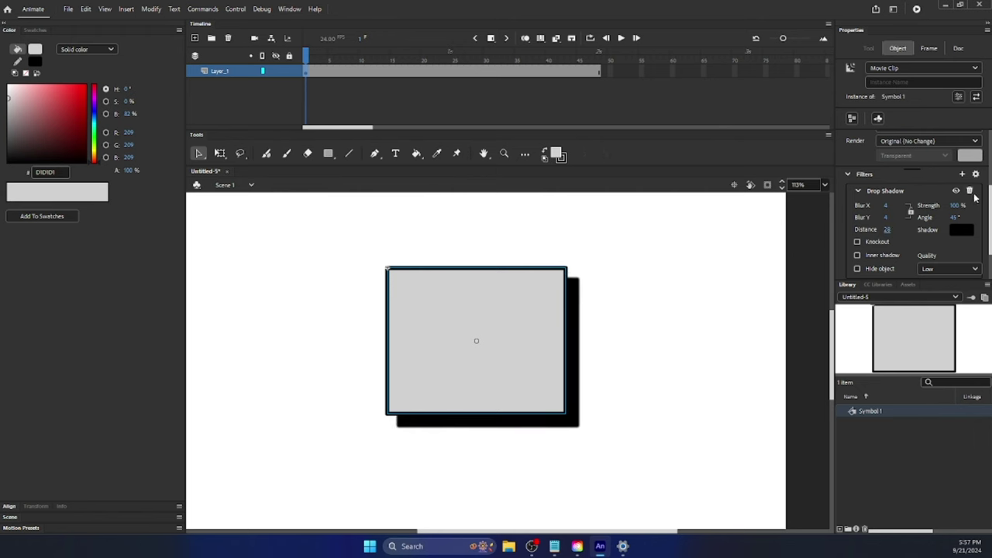
pyautogui.click(970, 191)
# Try a Blur filter with increased blur on the movie clip instance and remove it
pyautogui.click(961, 208)
pyautogui.click(926, 239)
pyautogui.click(909, 247)
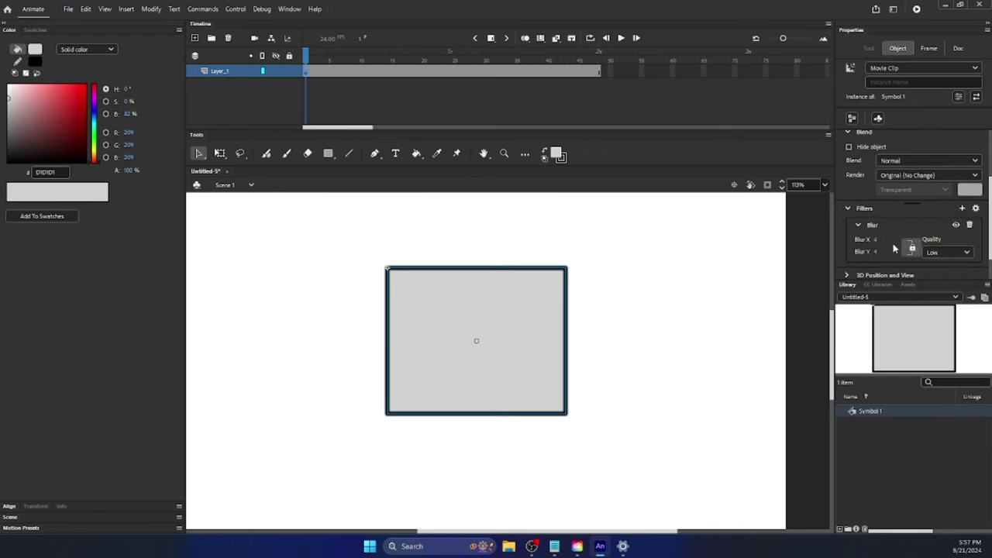
pyautogui.moveTo(875, 239); pyautogui.dragTo(915, 231)
pyautogui.click(968, 224)
# Try an Adjust Color filter with altered brightness, hue and contrast on the movie clip instance and remove it
pyautogui.click(962, 208)
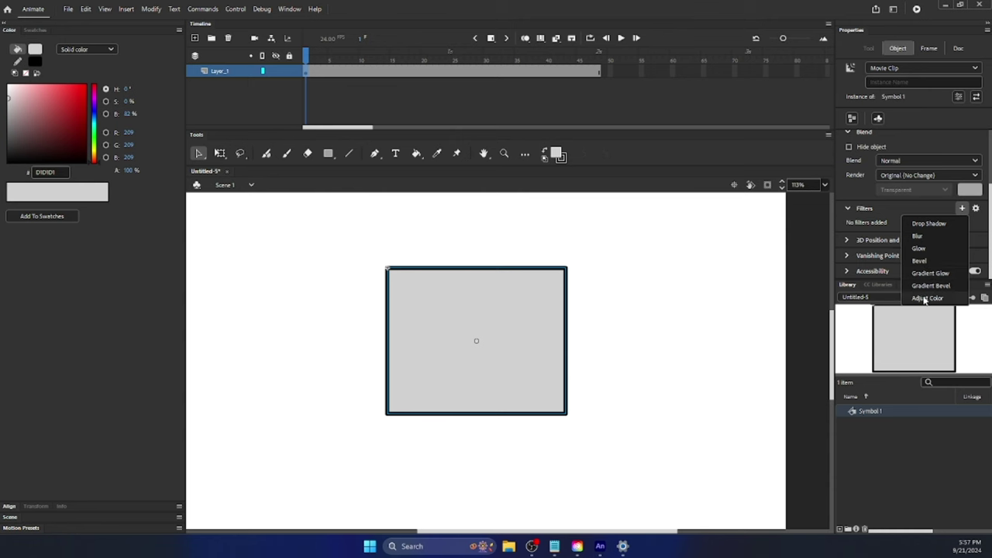
pyautogui.click(926, 299)
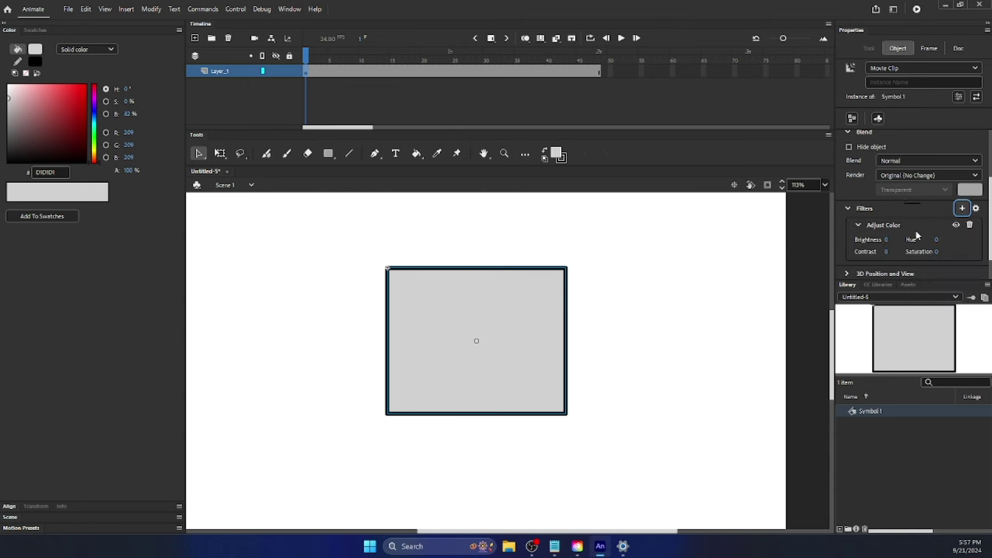
pyautogui.moveTo(886, 241); pyautogui.dragTo(951, 236)
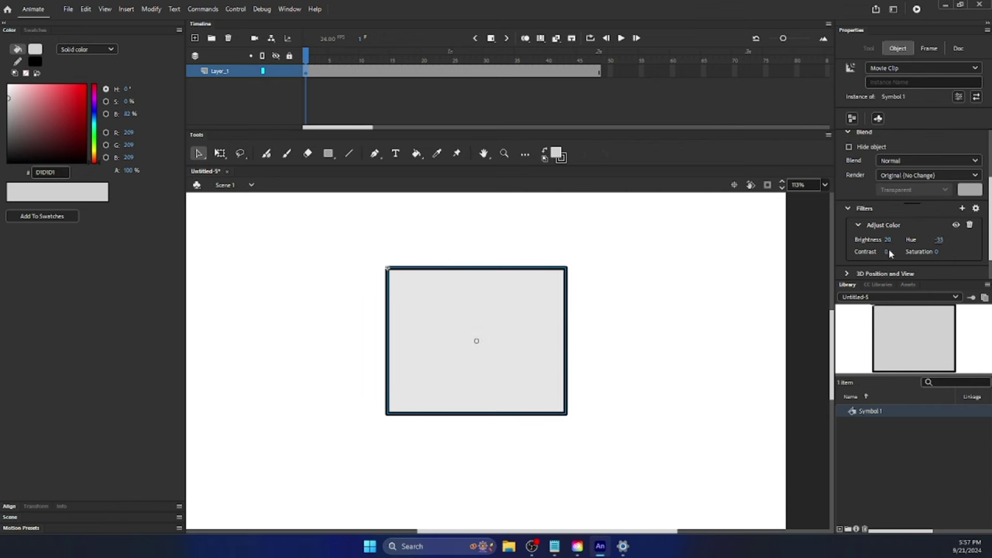
pyautogui.moveTo(887, 251); pyautogui.dragTo(903, 248)
pyautogui.click(969, 225)
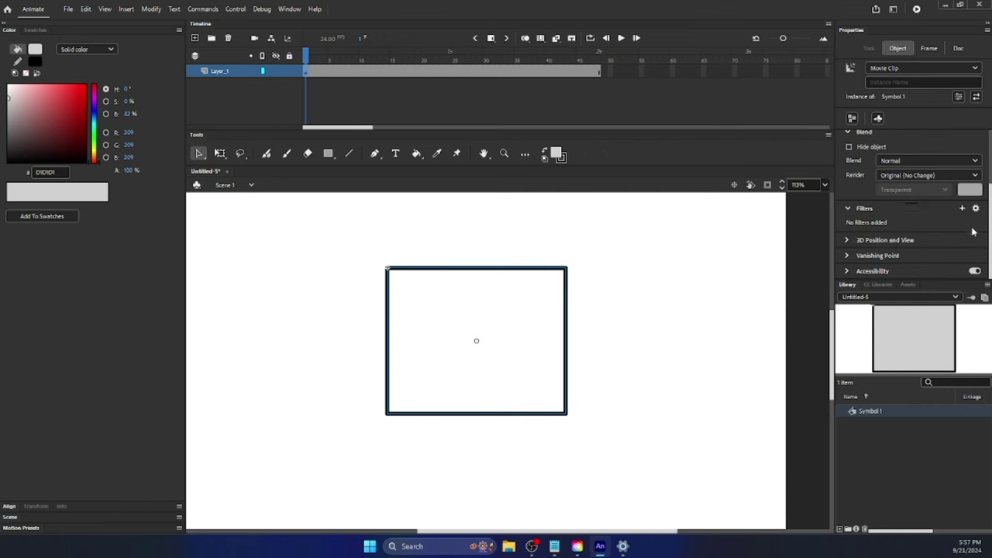
# Delete the movie clip instance from the stage and fit the whole empty stage in view
pyautogui.click(591, 286)
pyautogui.click(531, 298)
pyautogui.press('Delete')
pyautogui.hotkey('ctrl', '2')
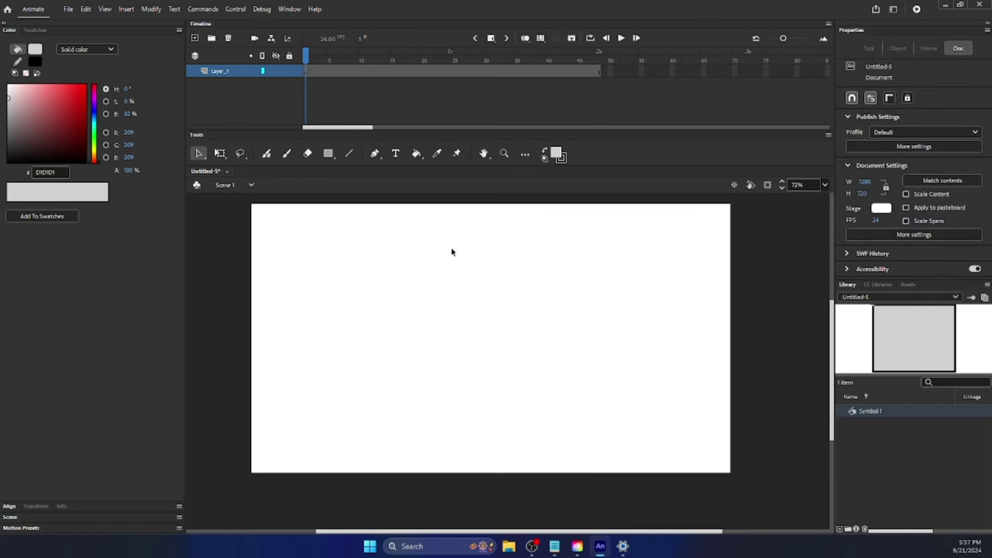
# Start saving the untitled document as an Animate Document and cancel the save
pyautogui.hotkey('ctrl', 's')
pyautogui.click(469, 261)
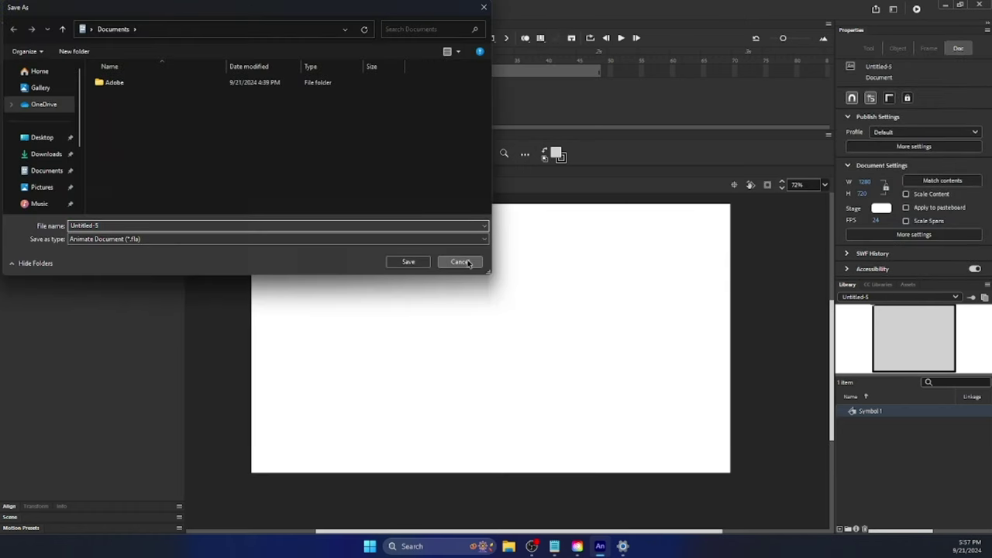